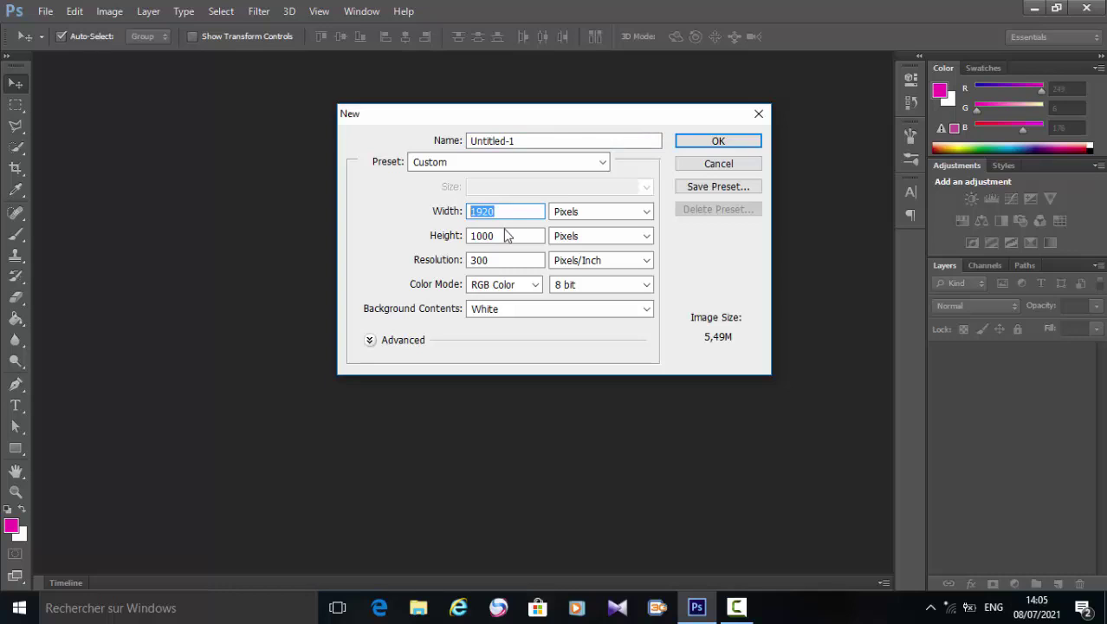
Create a new 1920 × 1000 pixel RGB document at 300 pixels/inch with a white background.
double_click(489, 234)
click(682, 145)
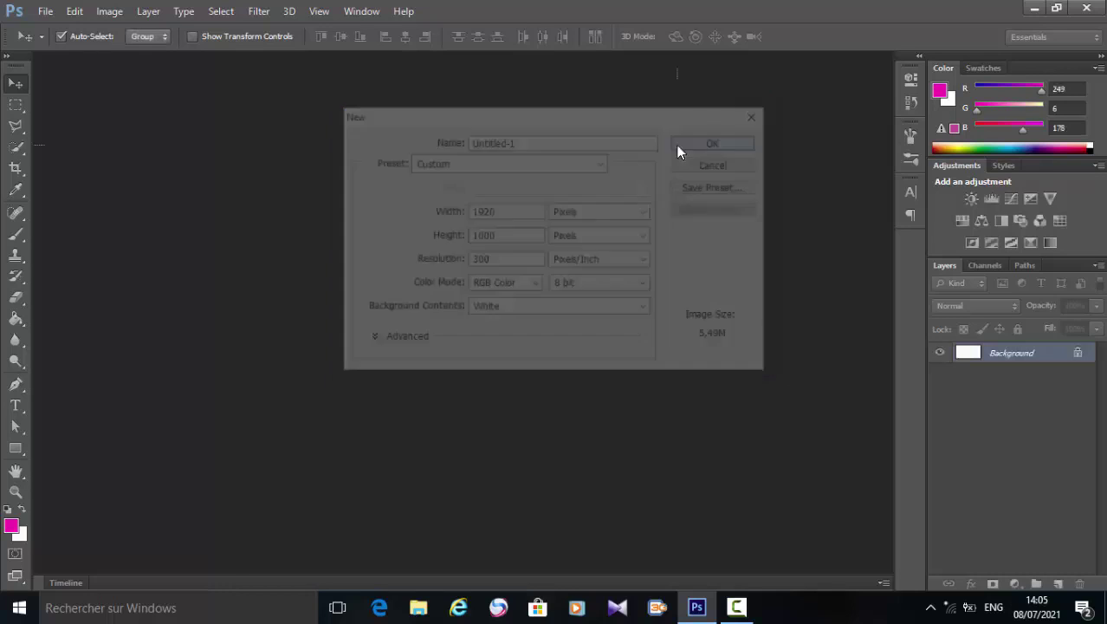
Add the magenta text "KSR" in the Exosphere font on the canvas and set its size to 60 pt.
click(17, 407)
click(348, 349)
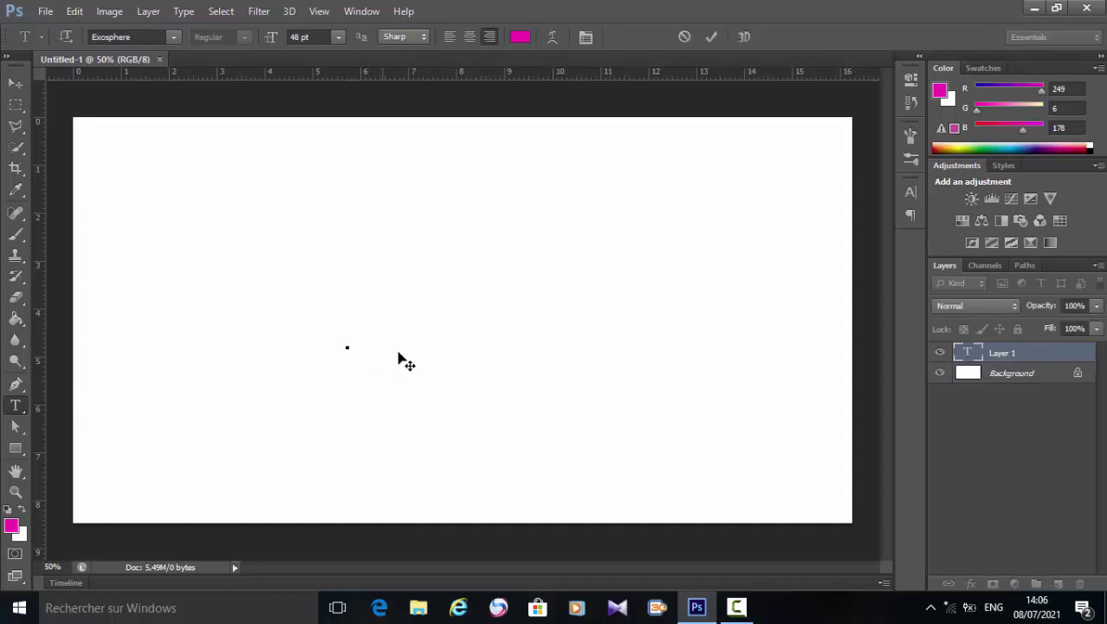
text(KS)
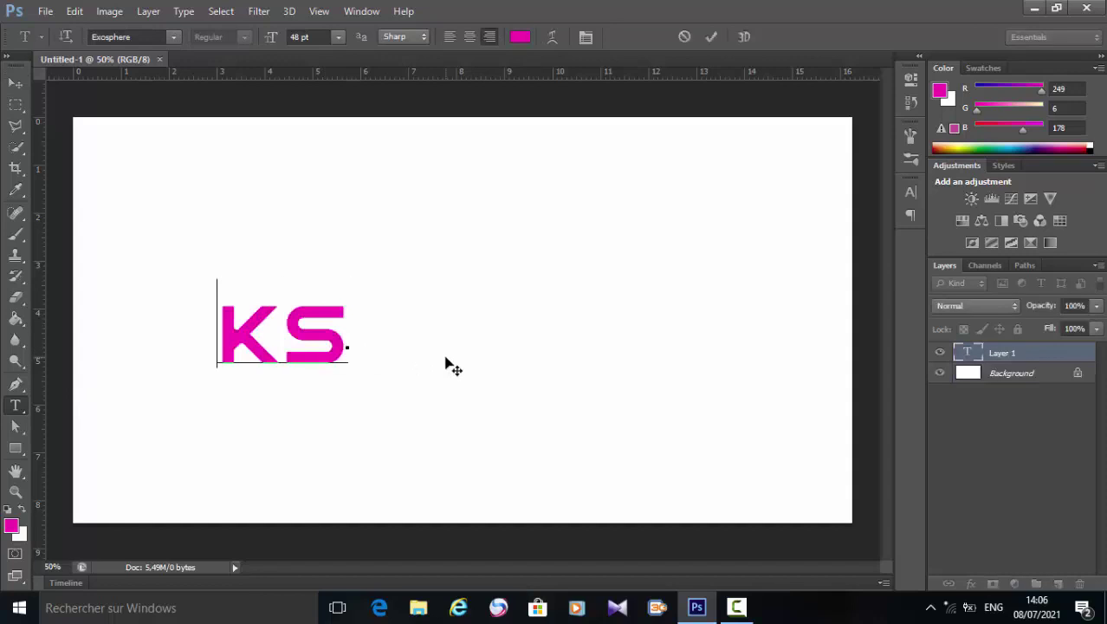
text(R)
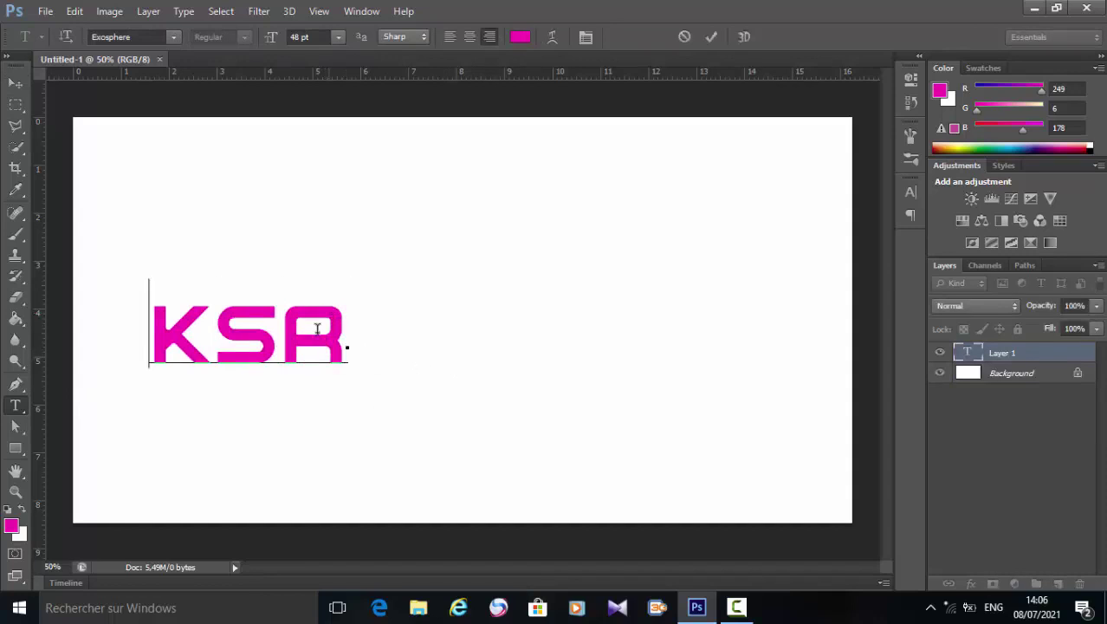
double_click(299, 346)
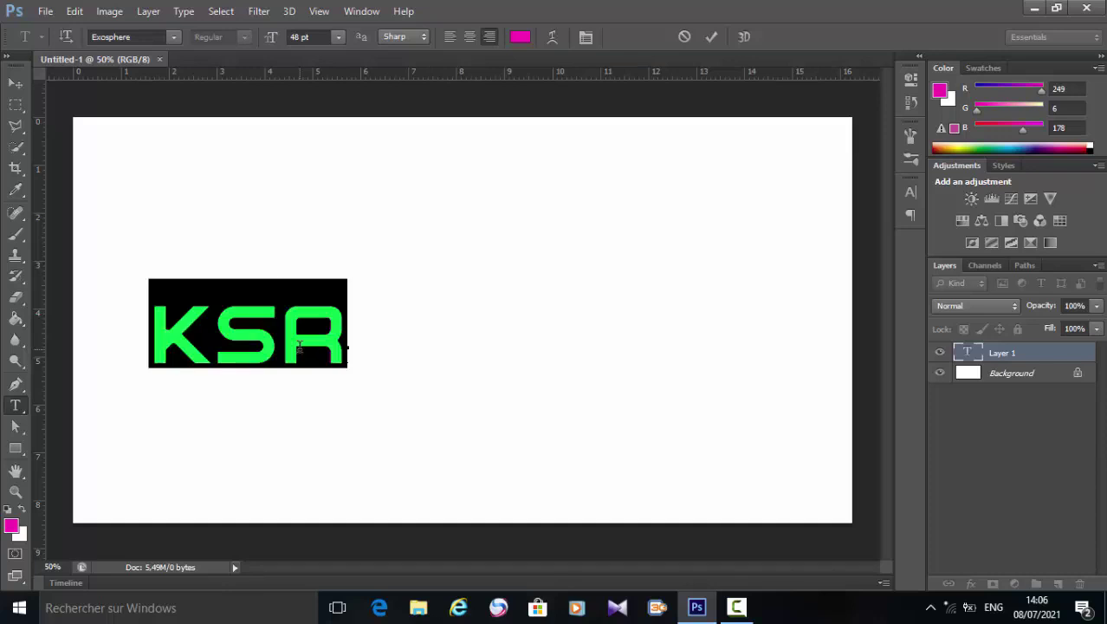
click(341, 38)
click(333, 292)
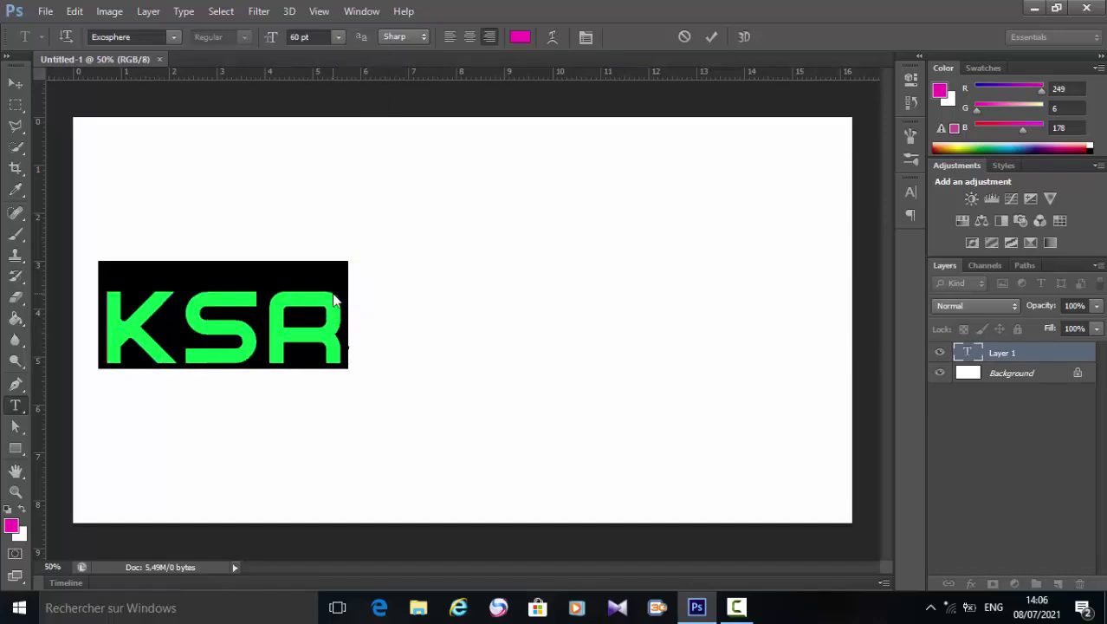
click(711, 37)
Scale the KSR text up to about 139% and move it to the middle of the canvas, slightly below centre.
key(ctrl+t)
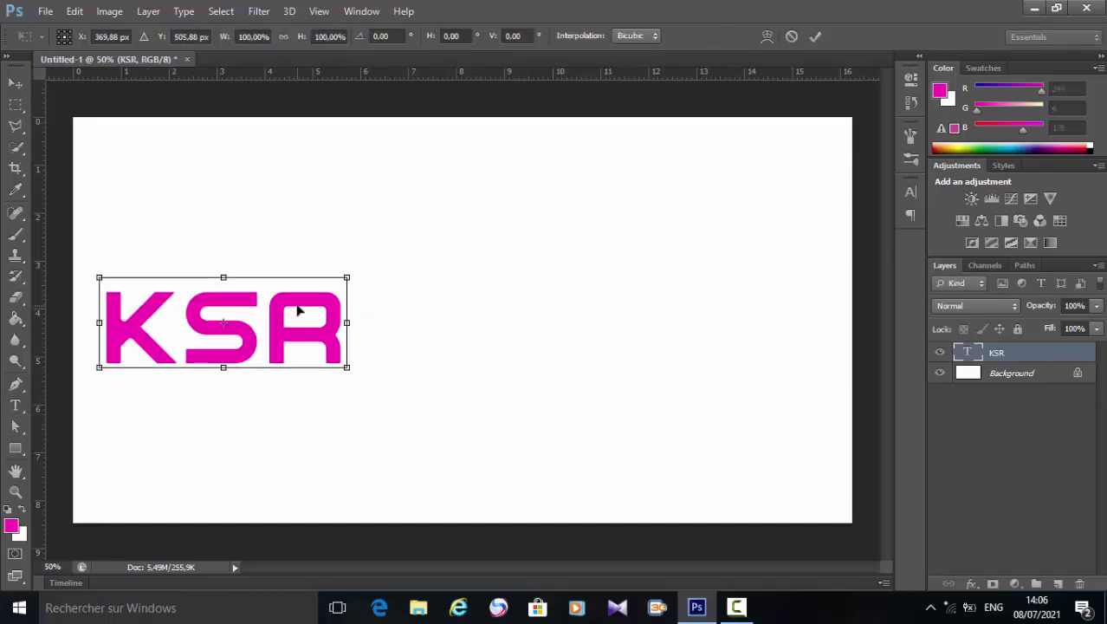
drag(303, 308, 659, 194)
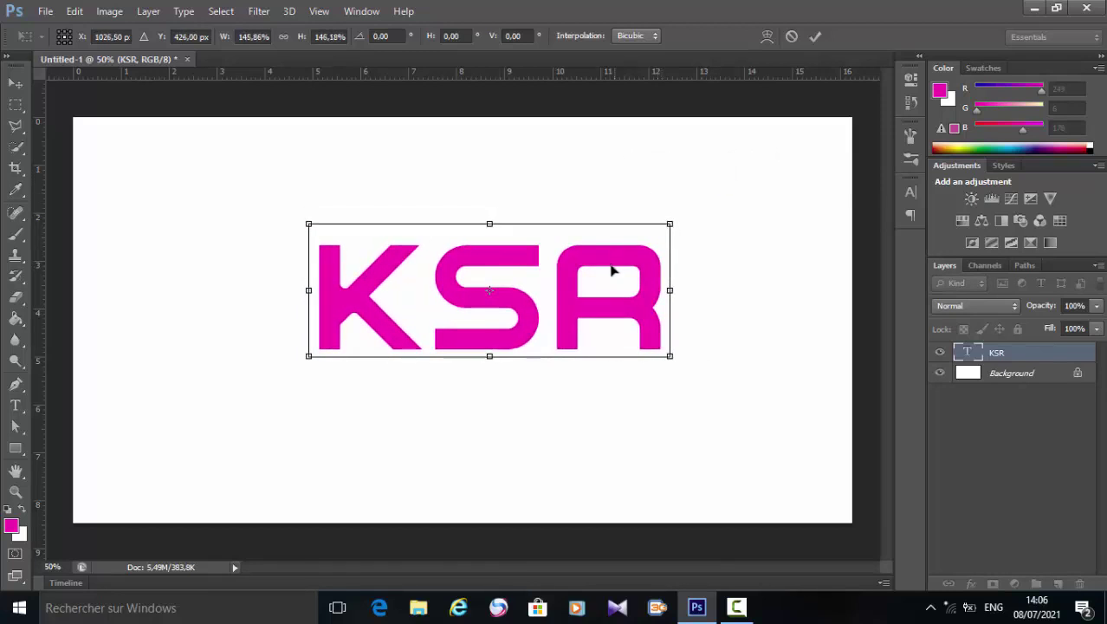
drag(597, 277, 589, 326)
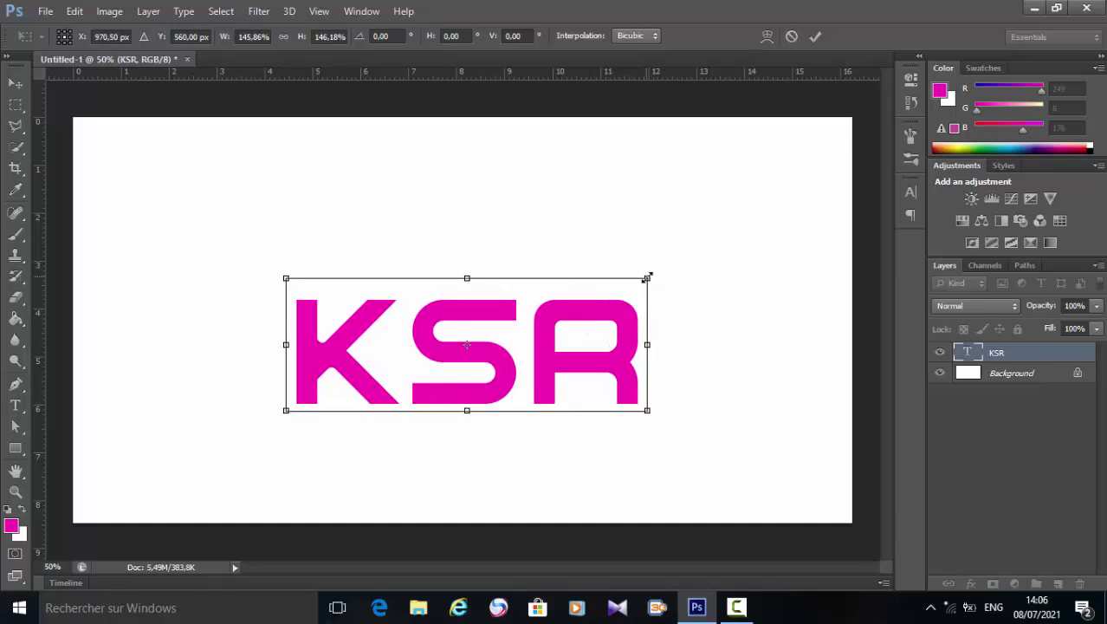
drag(648, 277, 630, 283)
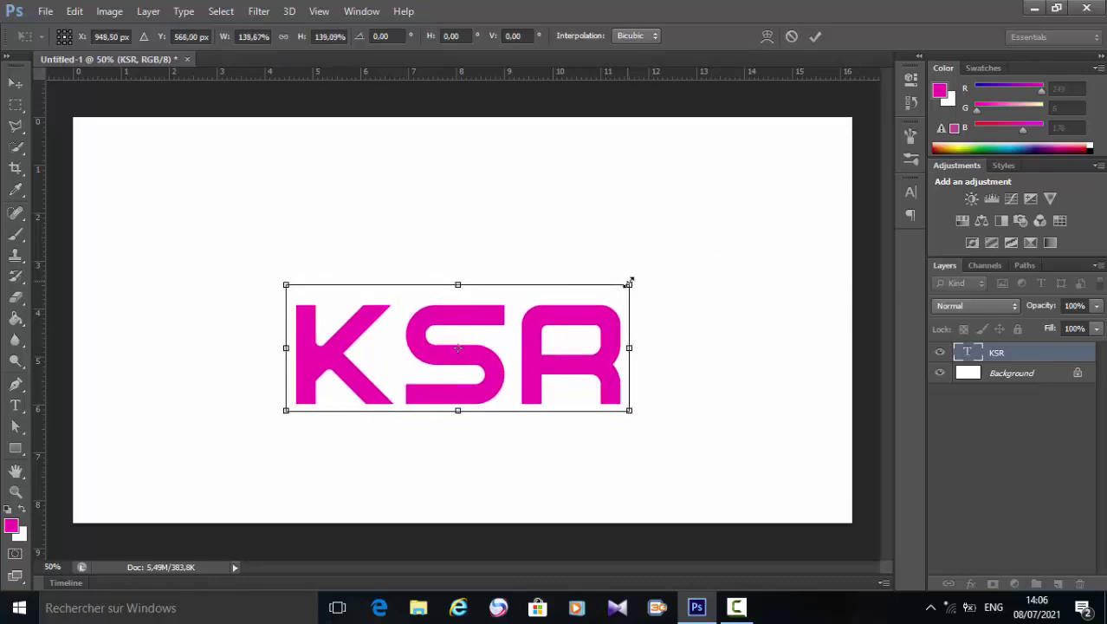
click(815, 36)
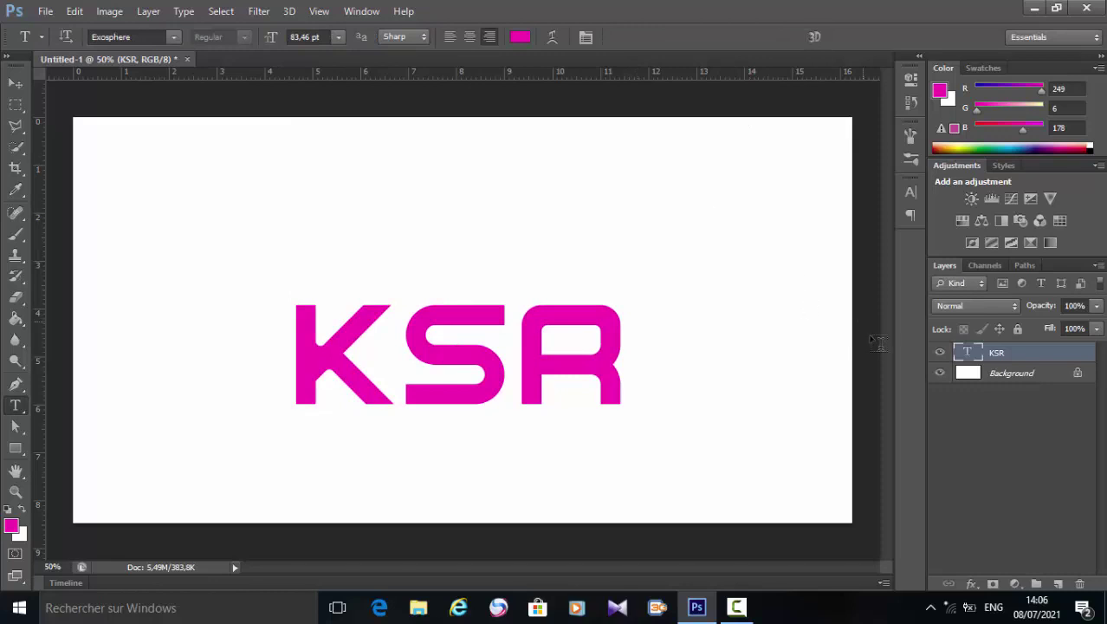
Align the KSR text with the Background layer on both its vertical and horizontal centres.
click(23, 89)
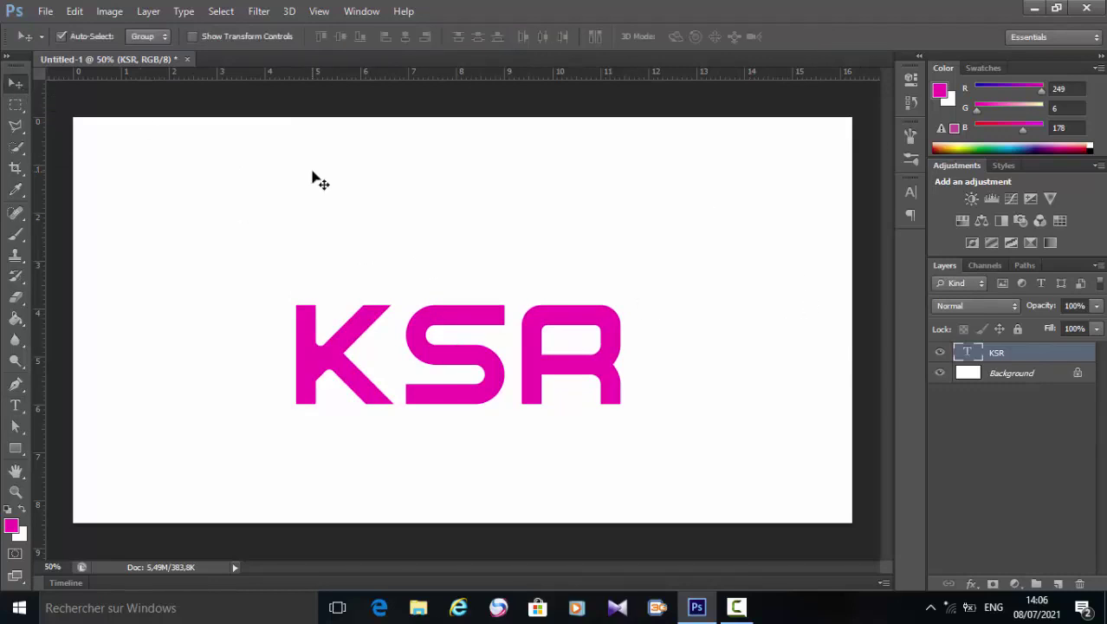
shift+click(1008, 374)
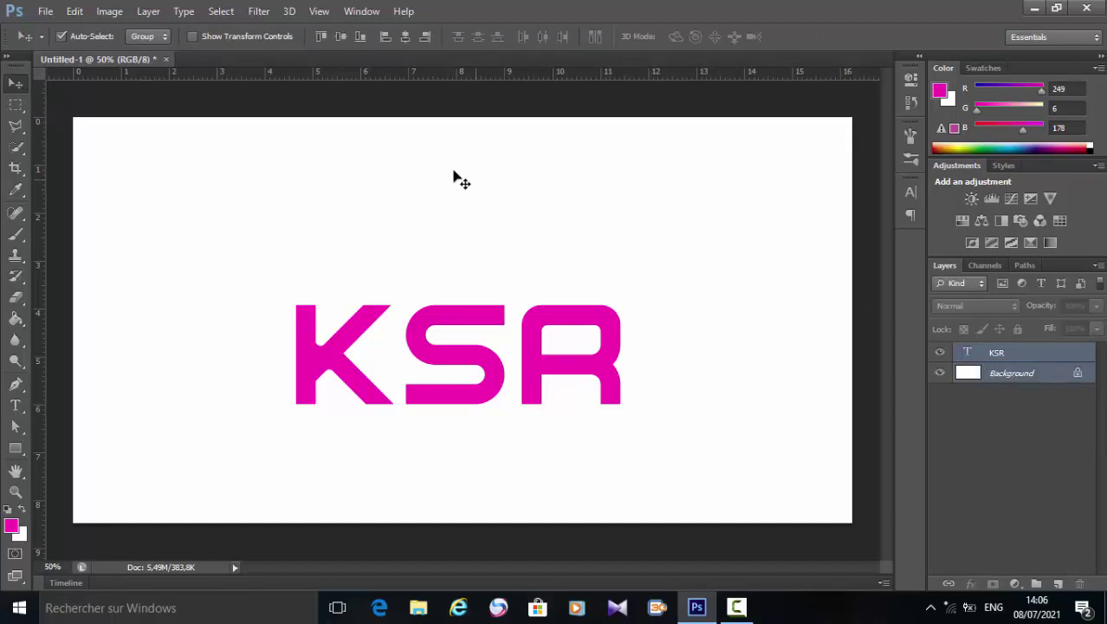
click(340, 37)
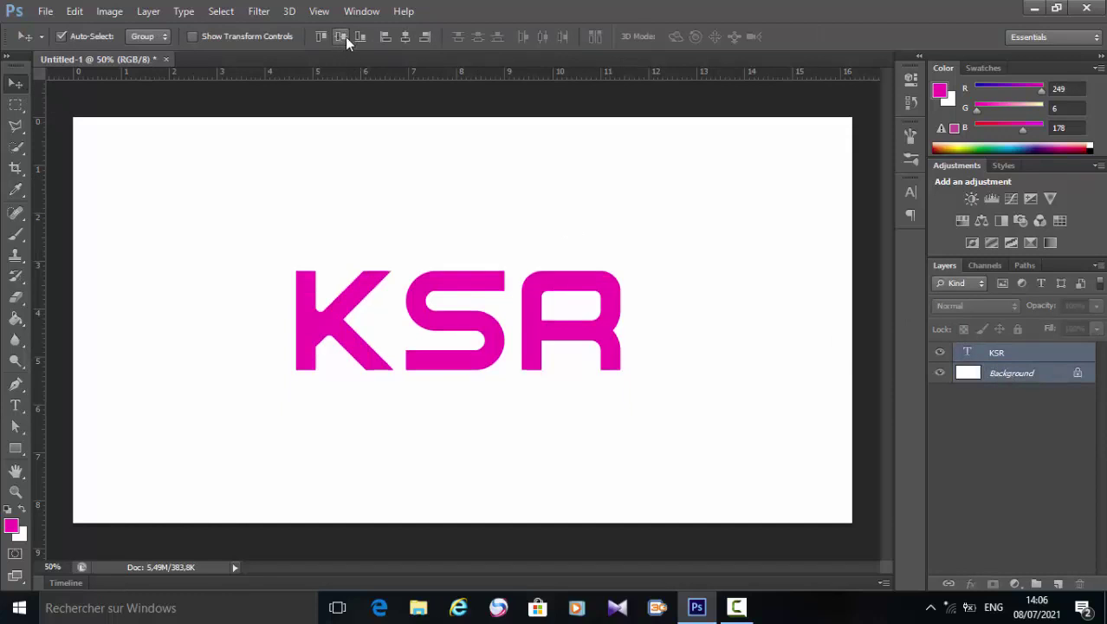
click(404, 37)
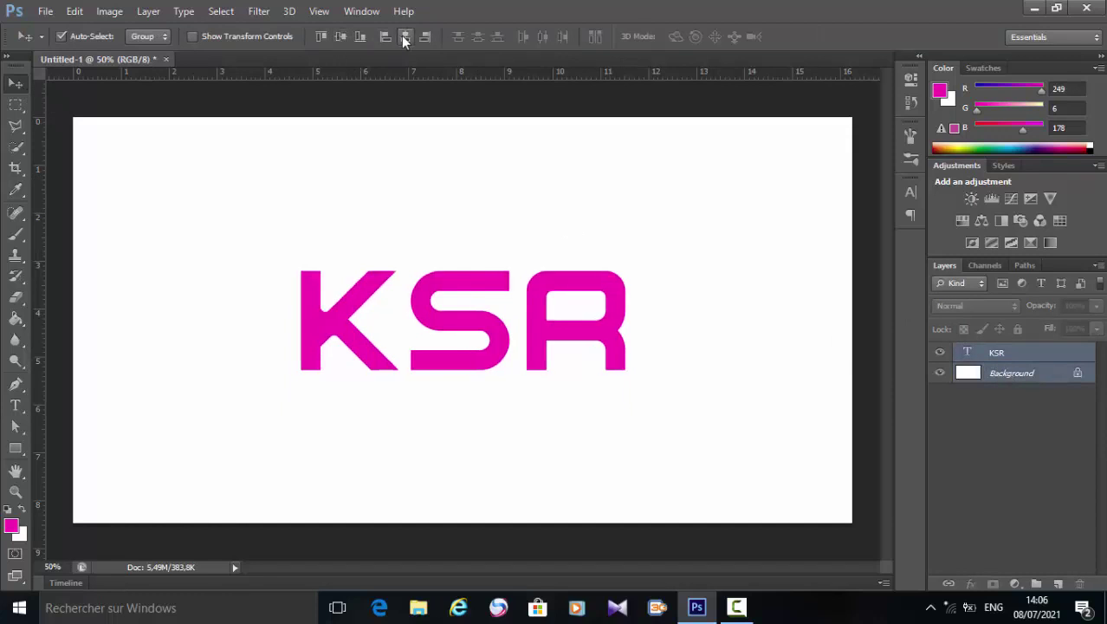
Select only the KSR layer and move the text down slightly below the canvas centre.
click(465, 328)
click(552, 243)
click(1041, 374)
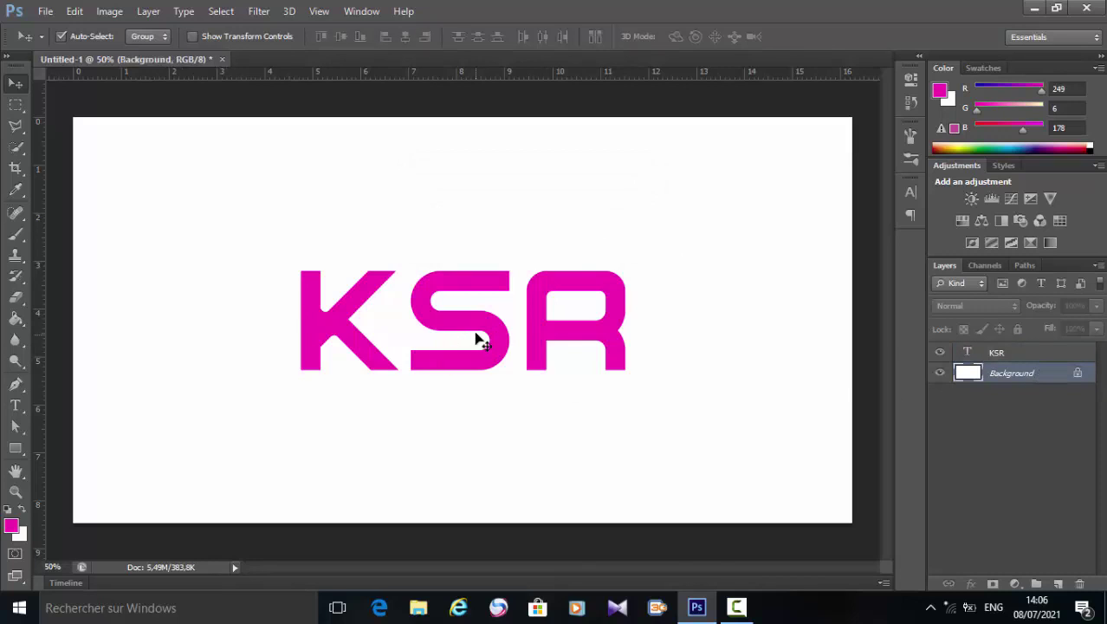
click(975, 353)
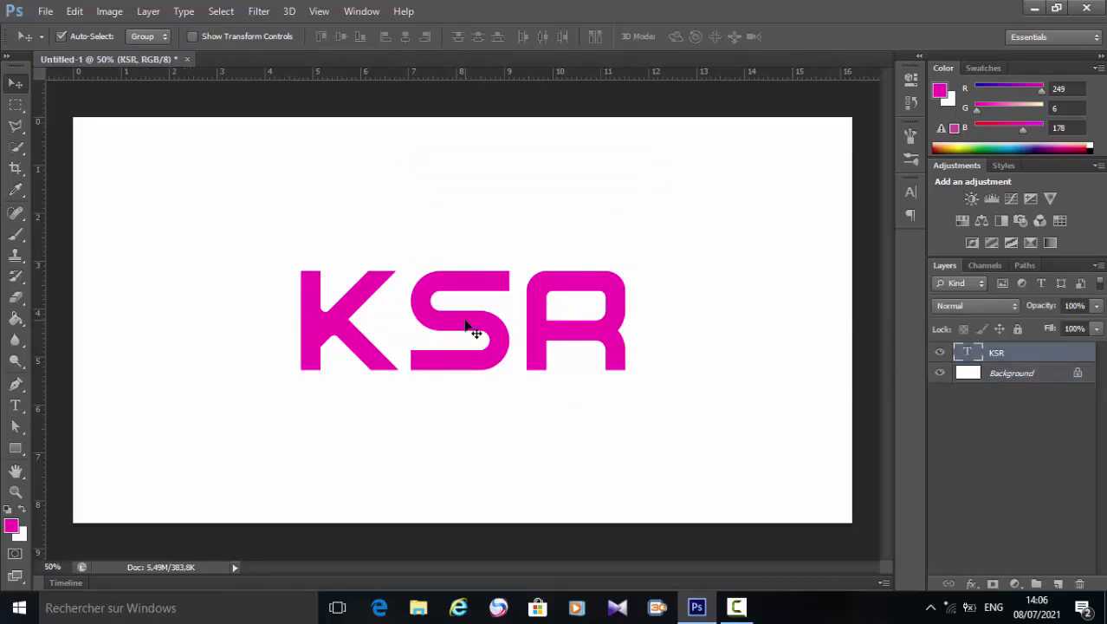
drag(470, 324, 460, 356)
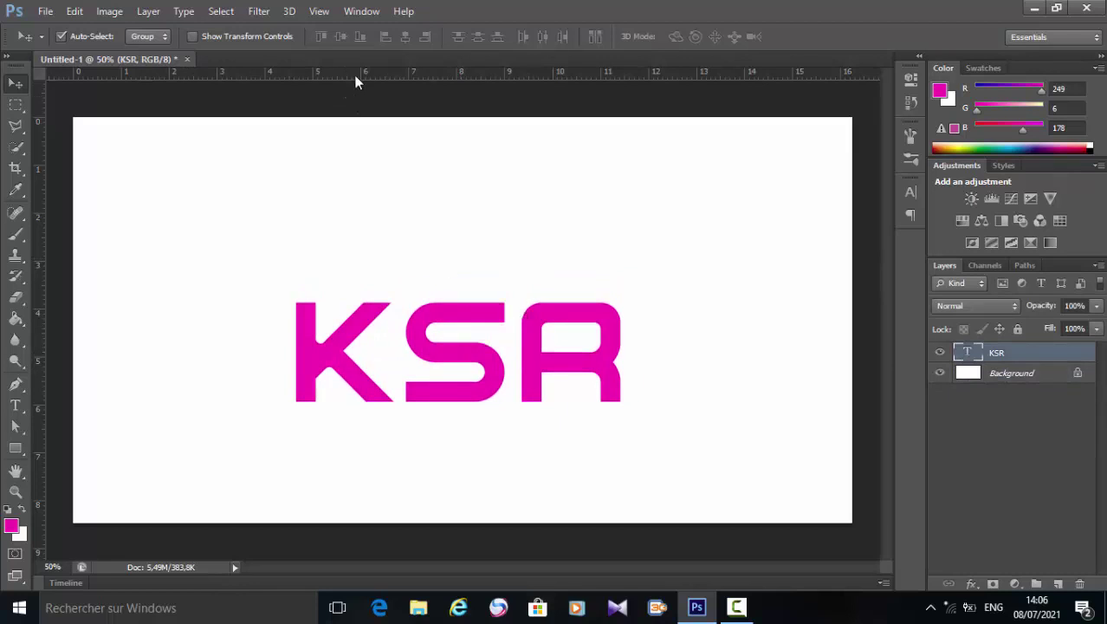
Place horizontal guides along the text's baseline and at about 2 on the ruler, plus a vertical guide through the middle of the S.
drag(359, 75, 395, 400)
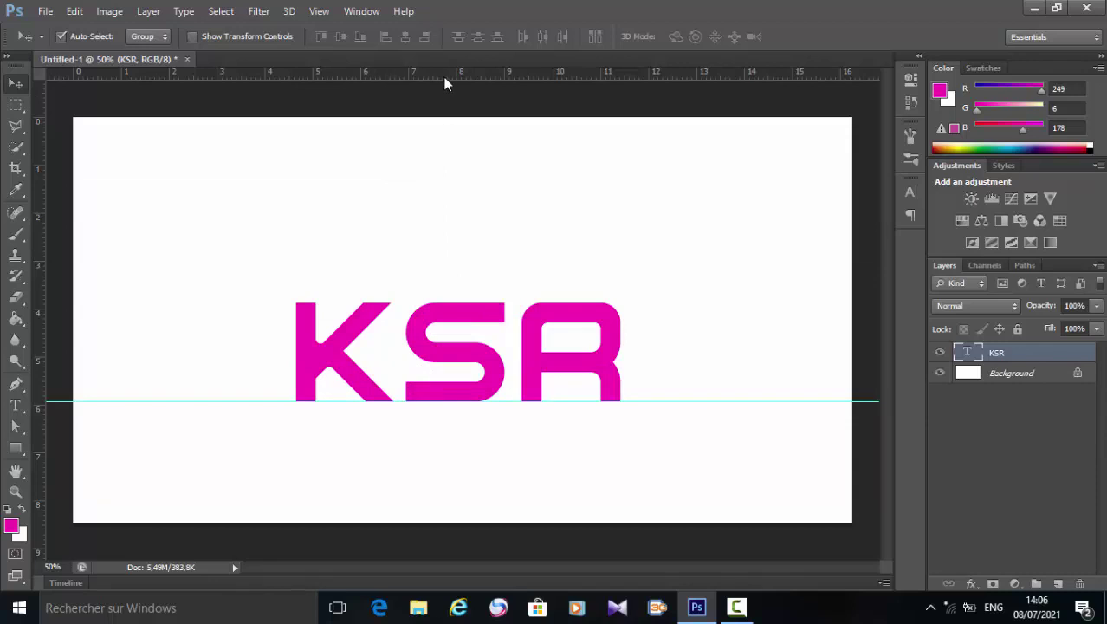
drag(445, 73, 456, 210)
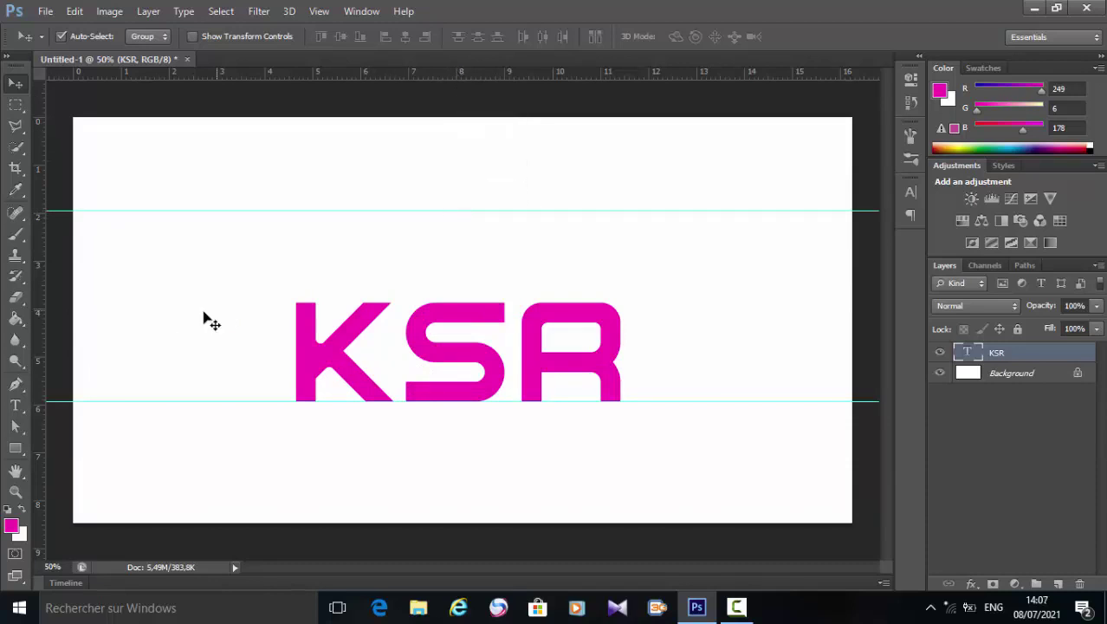
drag(40, 322, 458, 366)
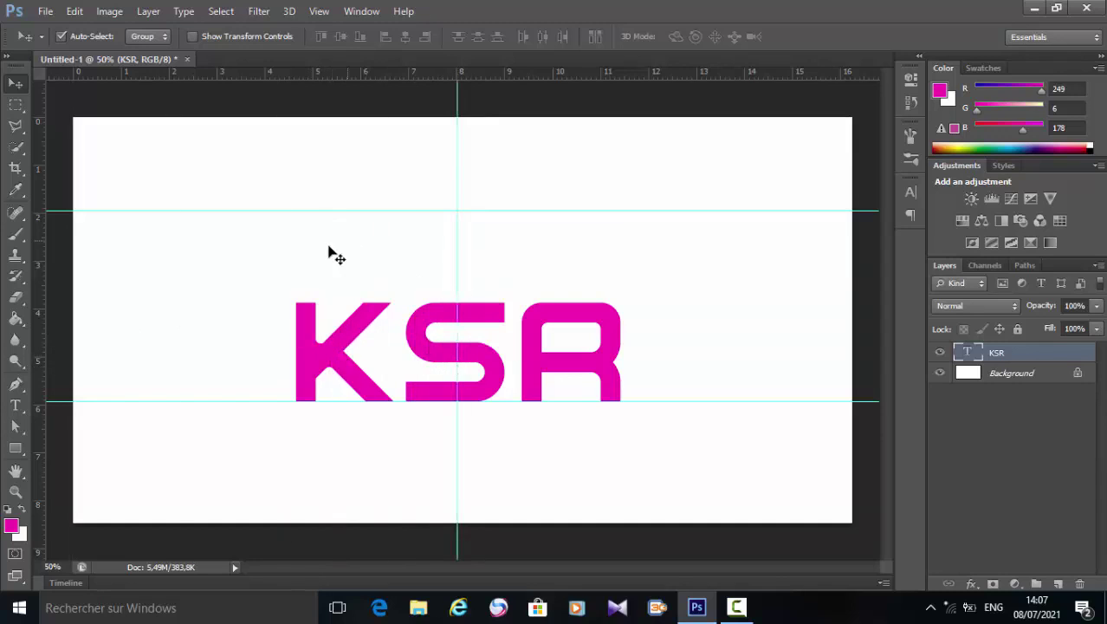
Draw a 48 × 242 px rectangle shape over the stem of the K and fill it with black.
click(169, 313)
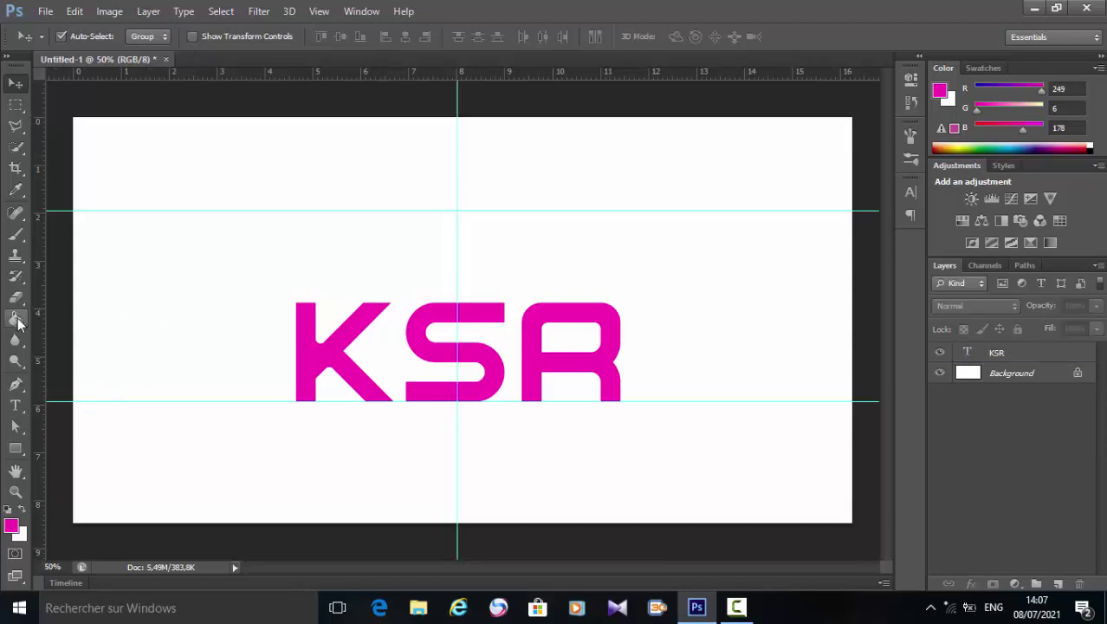
click(17, 448)
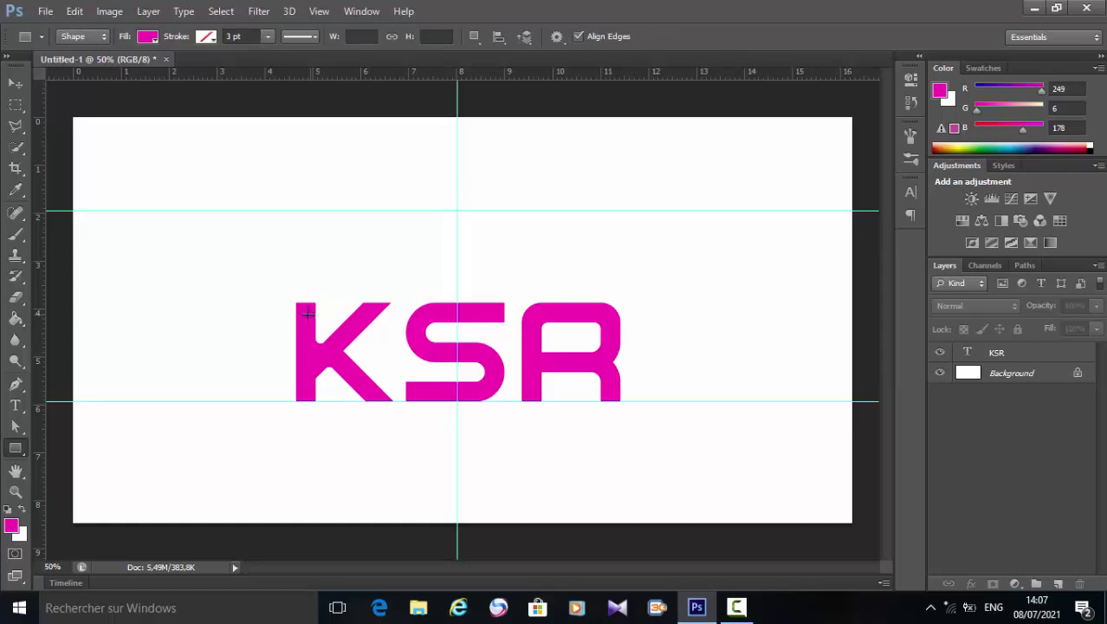
drag(295, 313, 314, 411)
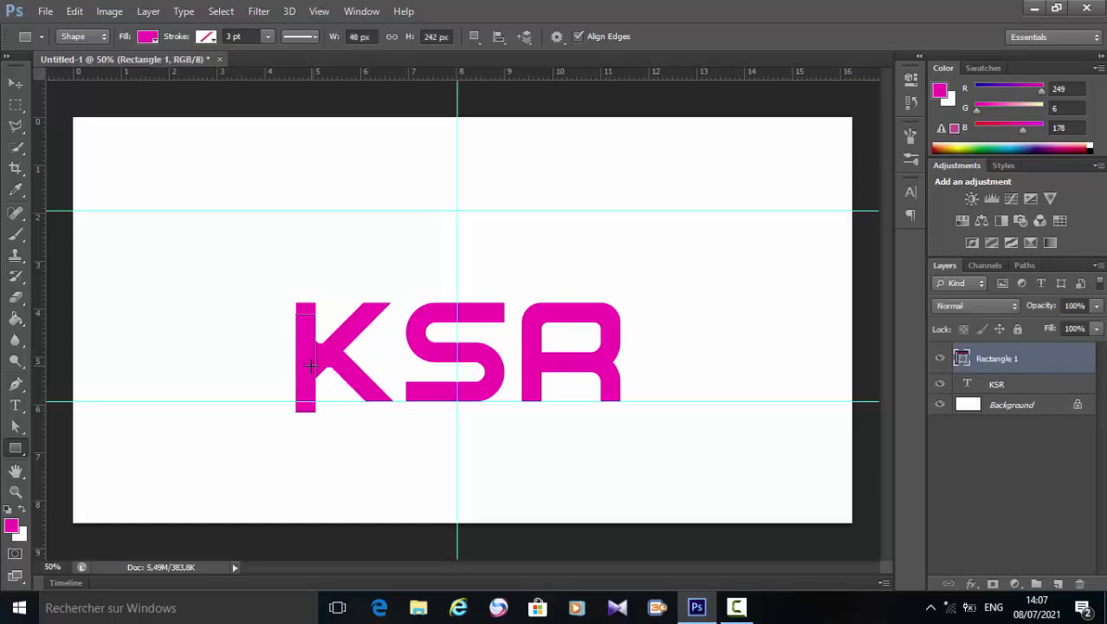
click(149, 37)
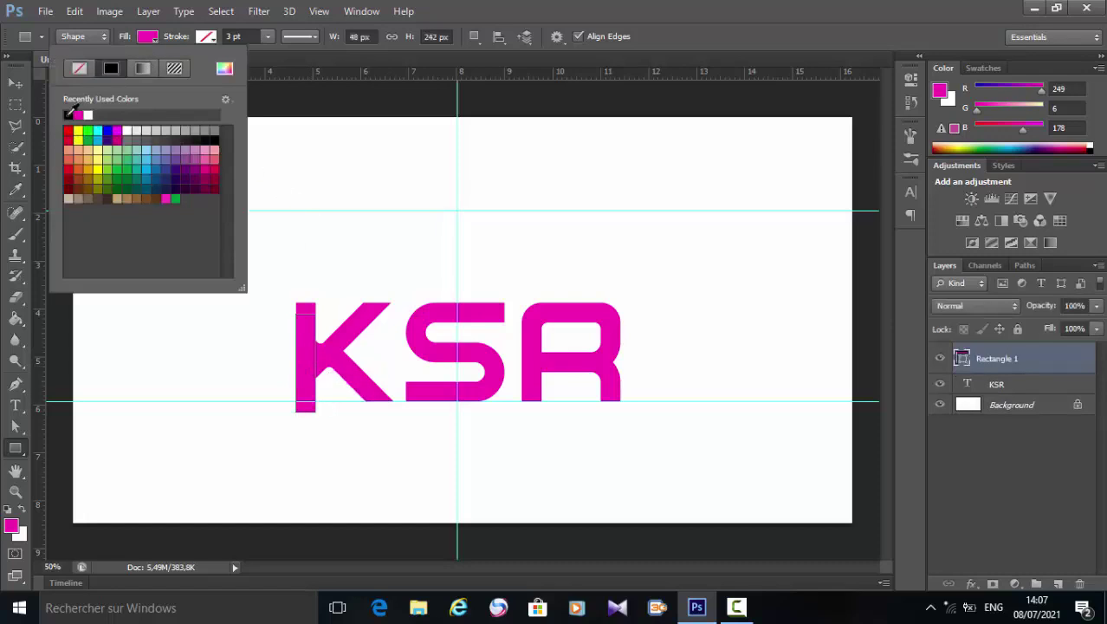
click(69, 114)
click(154, 40)
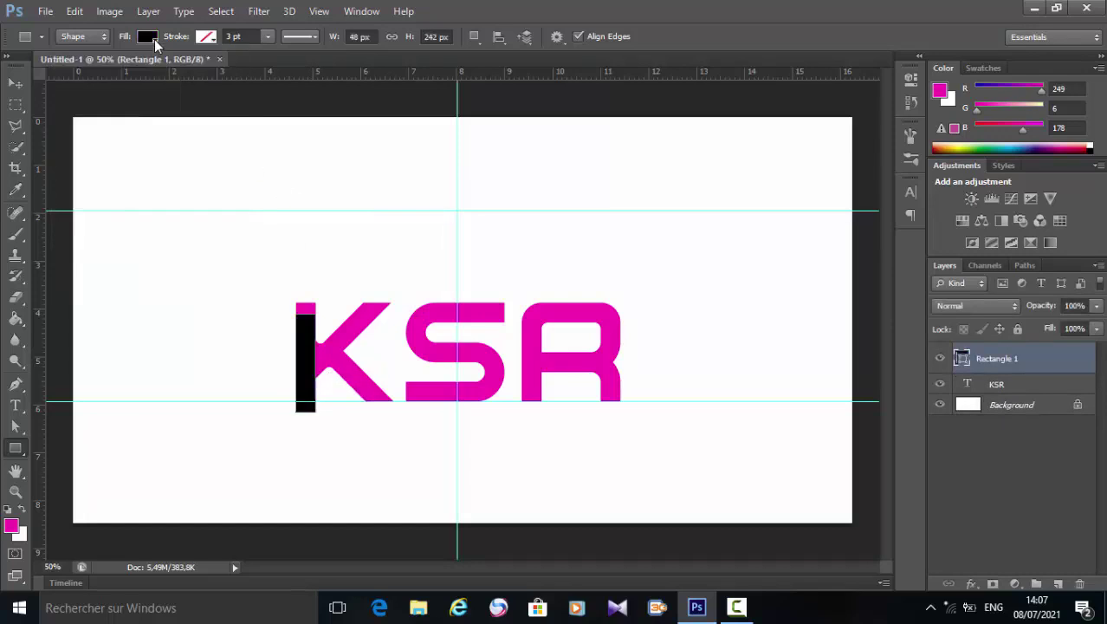
Stretch the black rectangle upward to a height of about 694 px, keeping its lower edge in place.
key(ctrl+t)
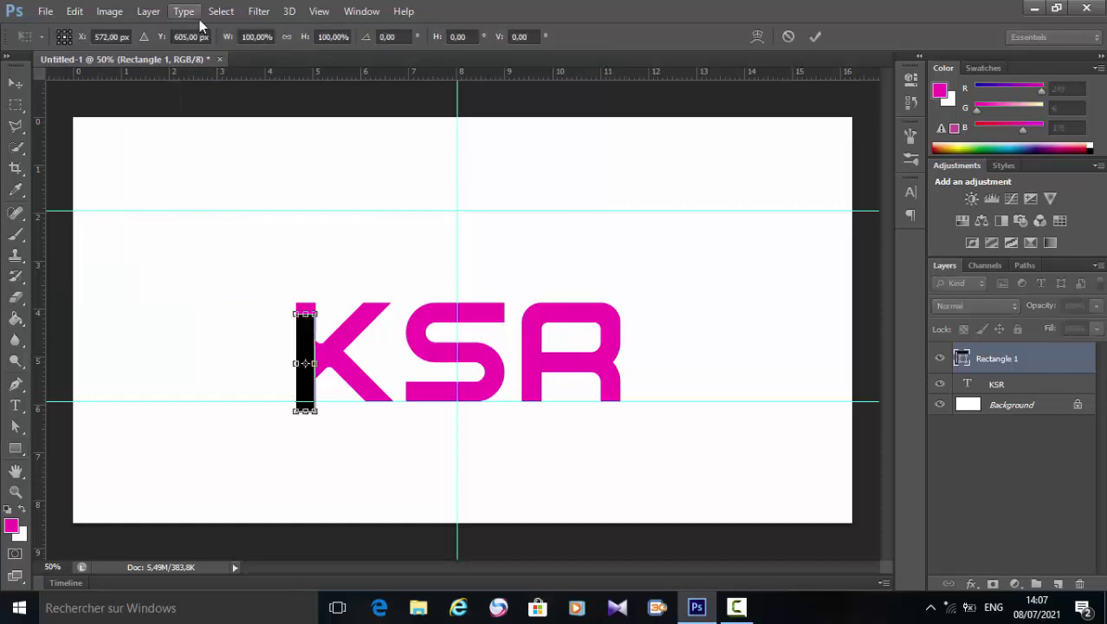
drag(307, 312, 311, 136)
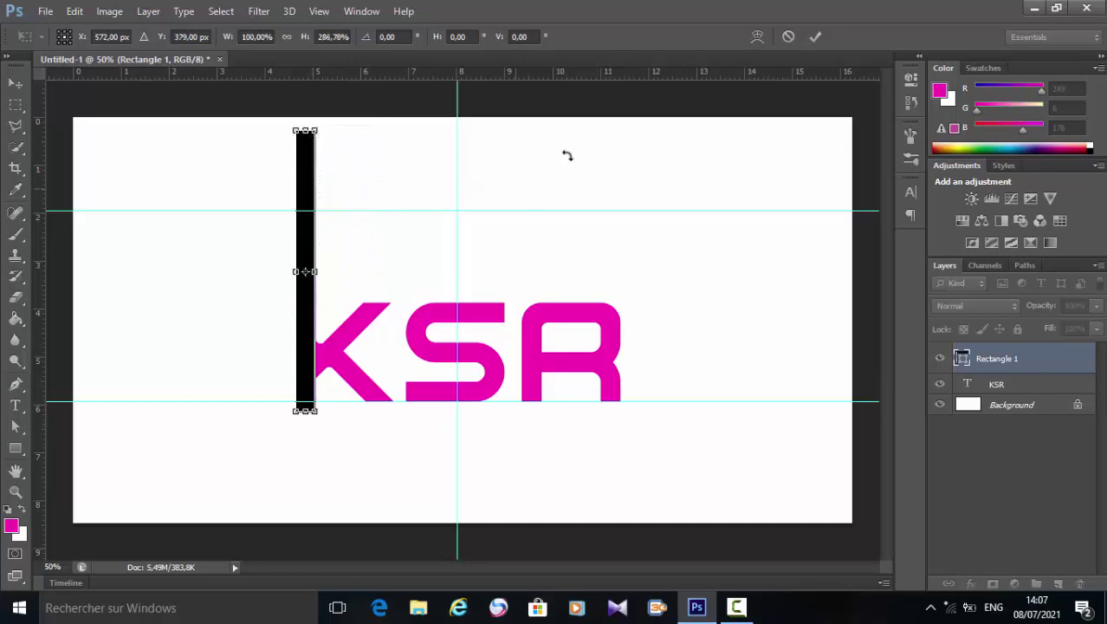
click(815, 40)
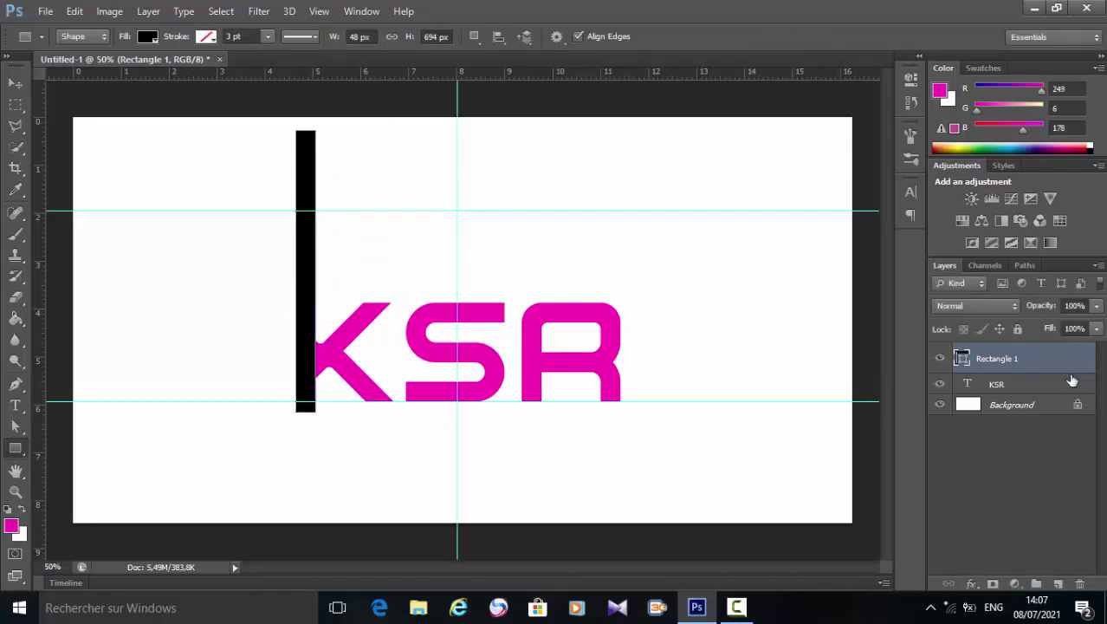
Duplicate the black rectangle and move the copy horizontally over the outer edge of the R.
key(ctrl+j)
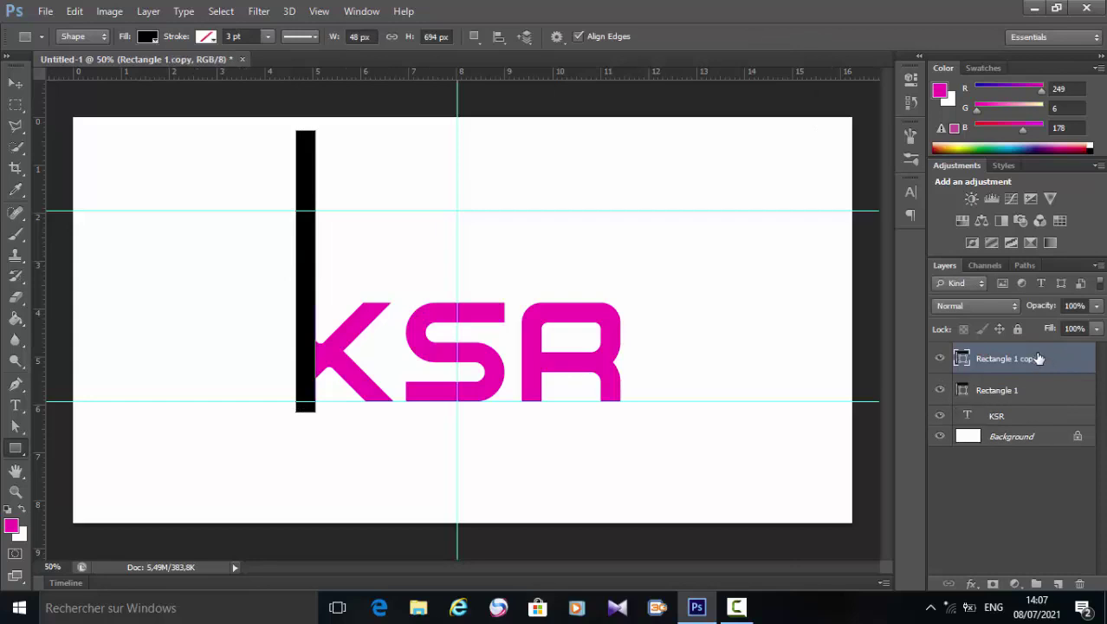
click(17, 83)
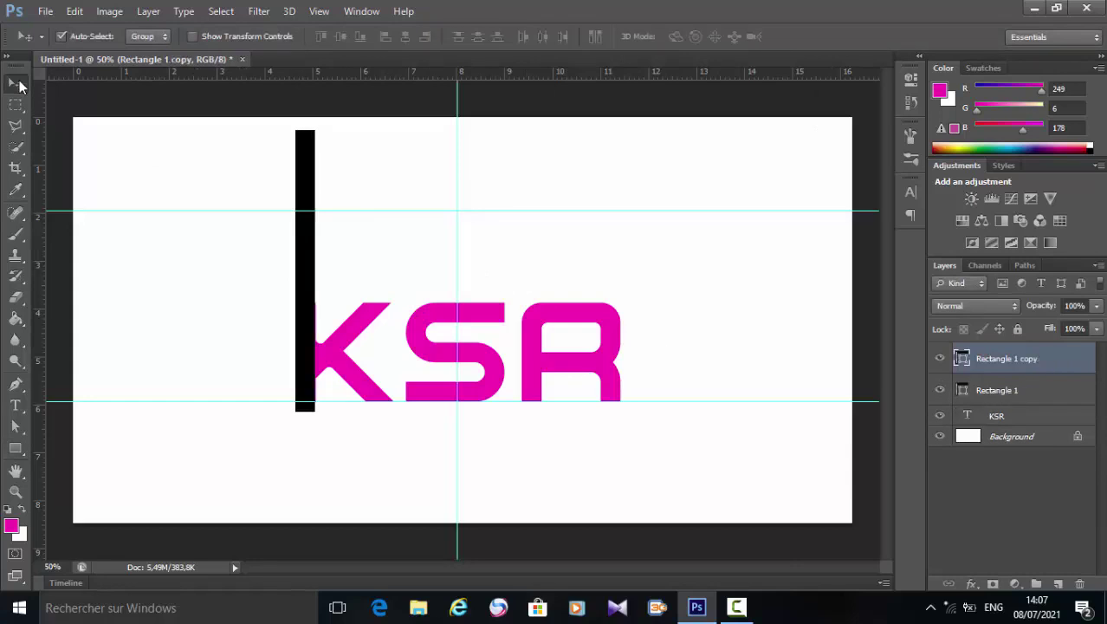
drag(309, 194, 612, 194)
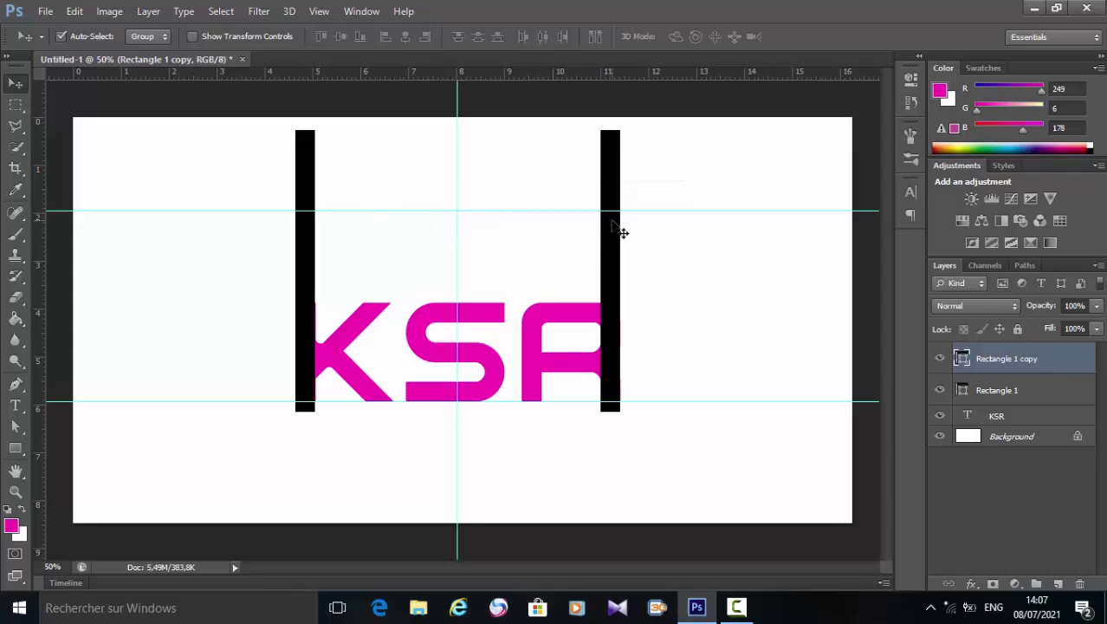
Rotate the rectangle copy to about -41.8° and centre it where the K's stem meets the baseline guide.
key(ctrl+t)
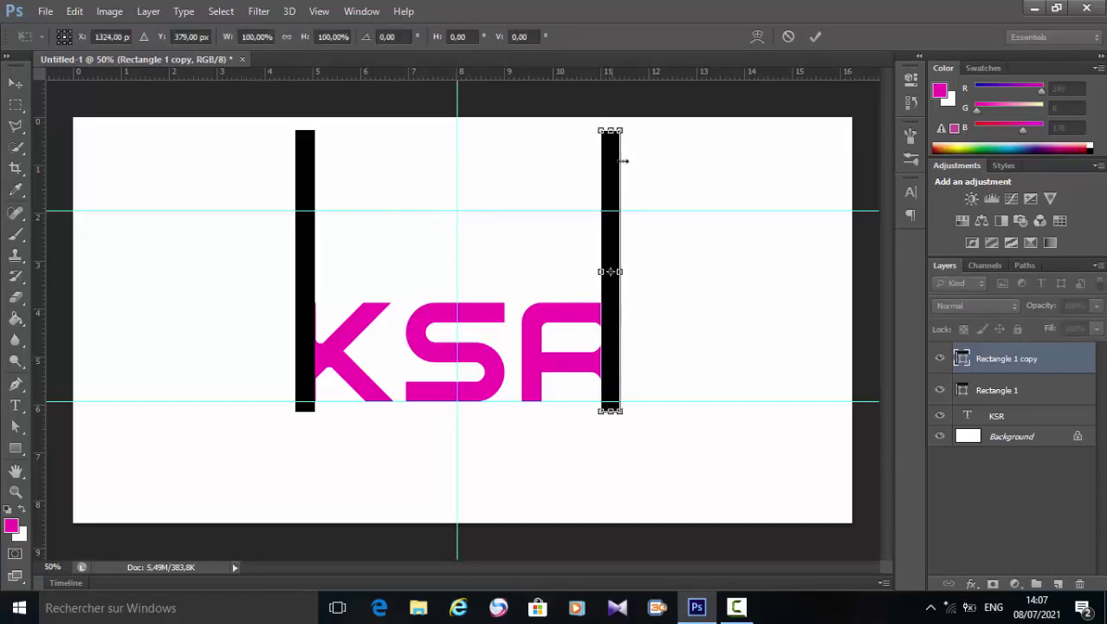
drag(636, 138, 541, 144)
drag(569, 236, 280, 368)
click(737, 607)
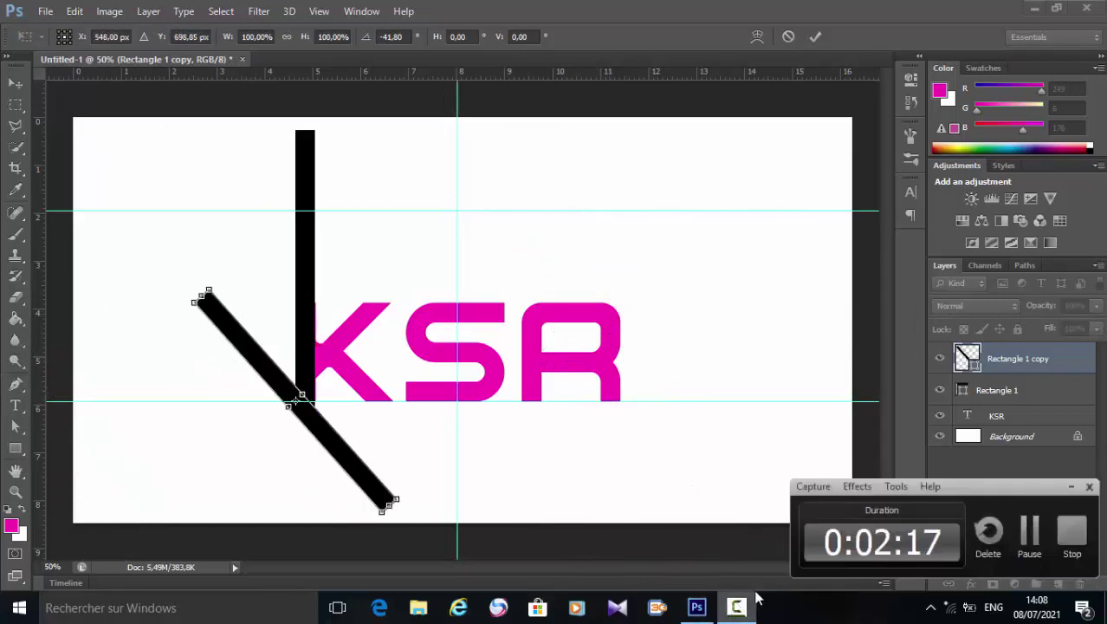
click(880, 528)
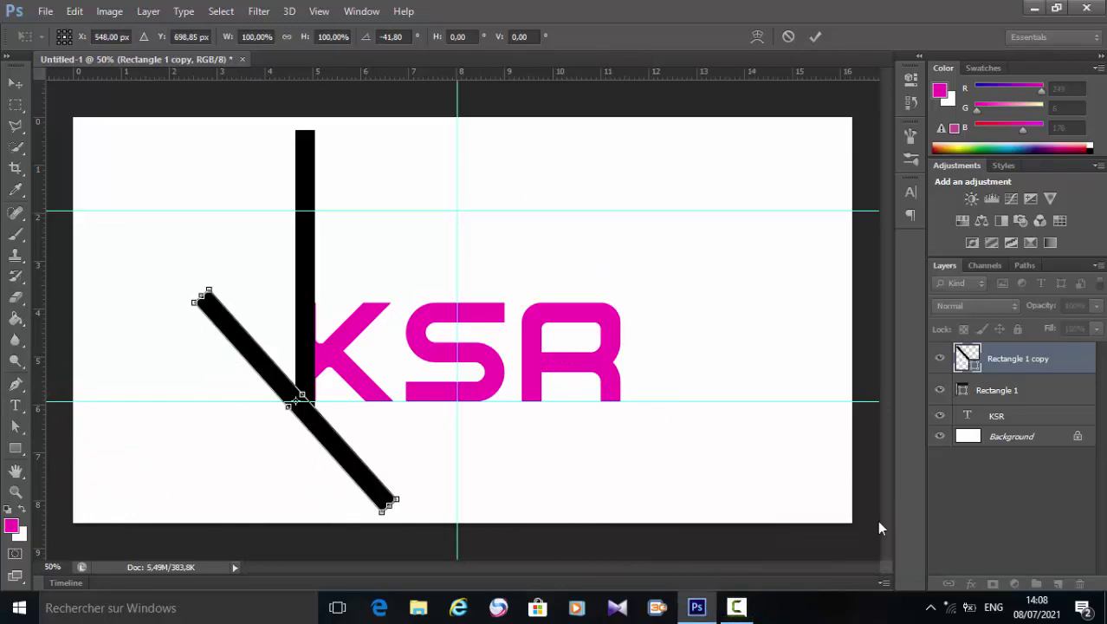
Move the tilted bar over the R as the right roof slope, centred at about X 1123 px, Y 425 px.
drag(332, 445, 566, 334)
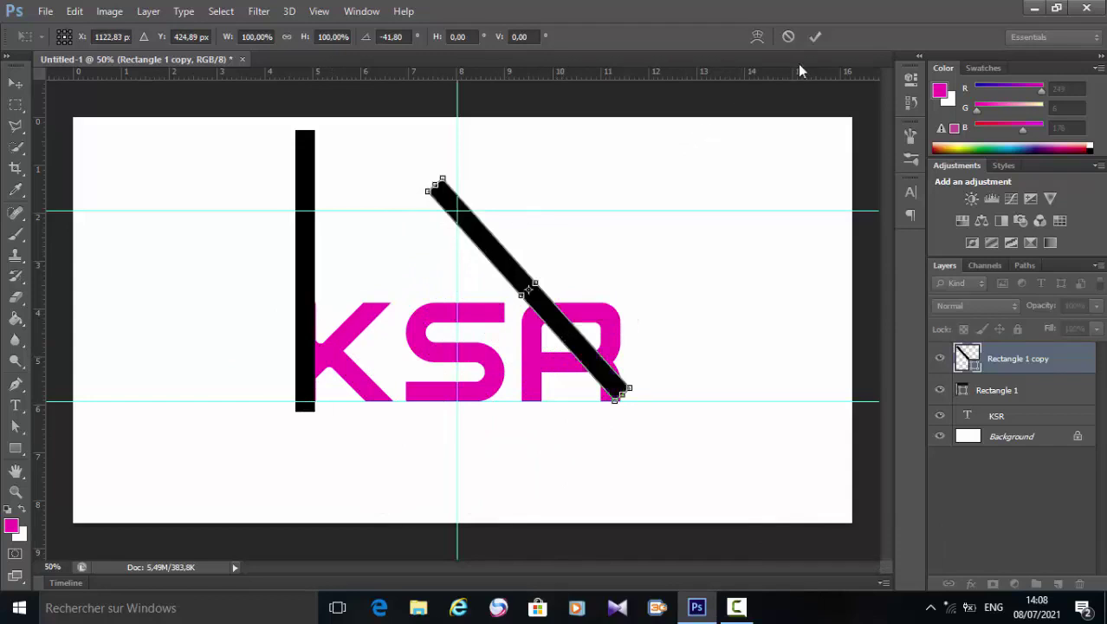
click(815, 39)
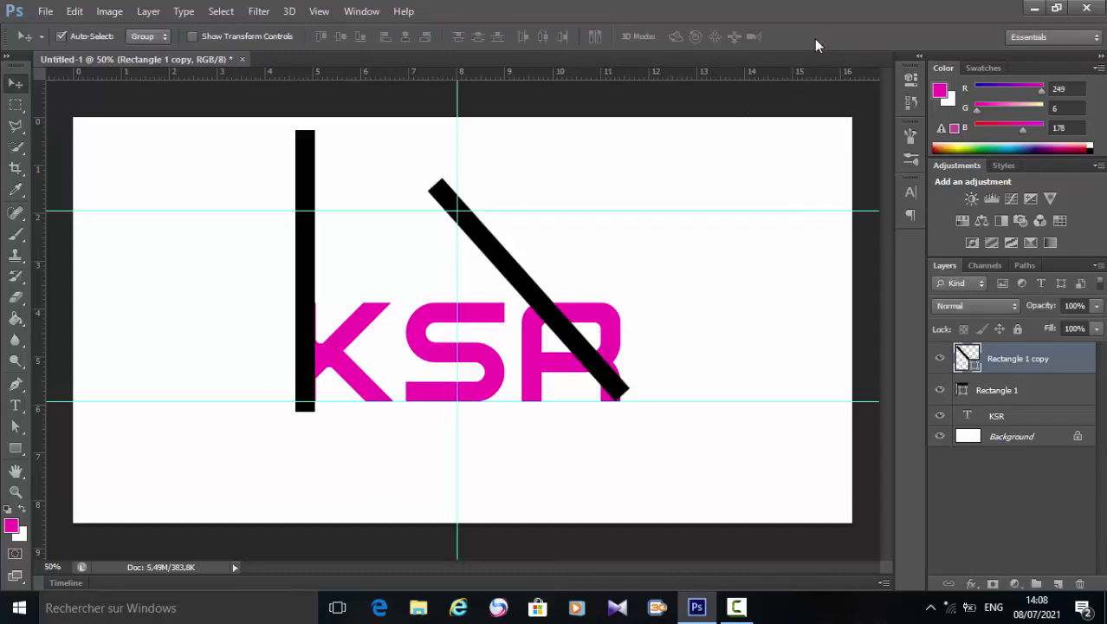
Rotate the vertical bar to about 45.8° and move it over the K so it crosses the other bar near the guide intersection.
click(307, 296)
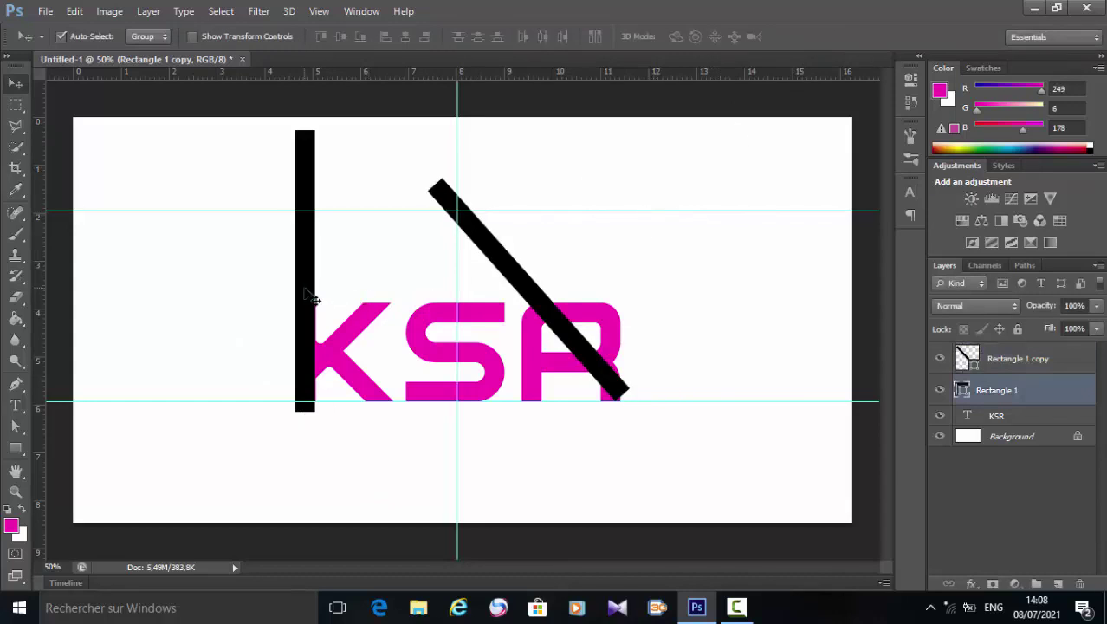
key(ctrl+t)
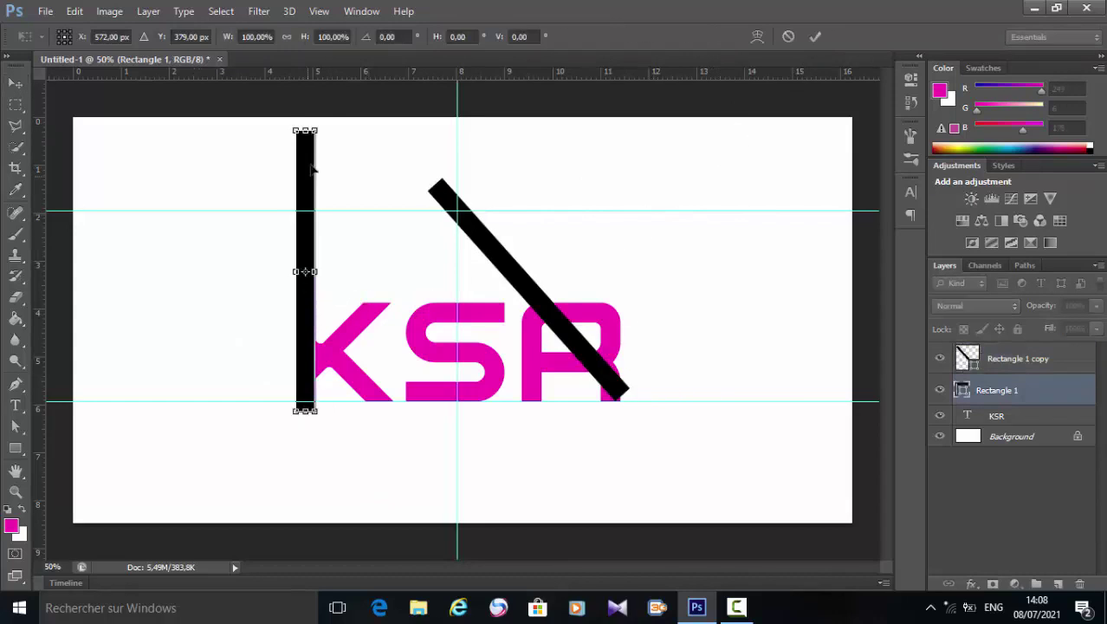
drag(326, 118, 452, 180)
drag(362, 262, 400, 297)
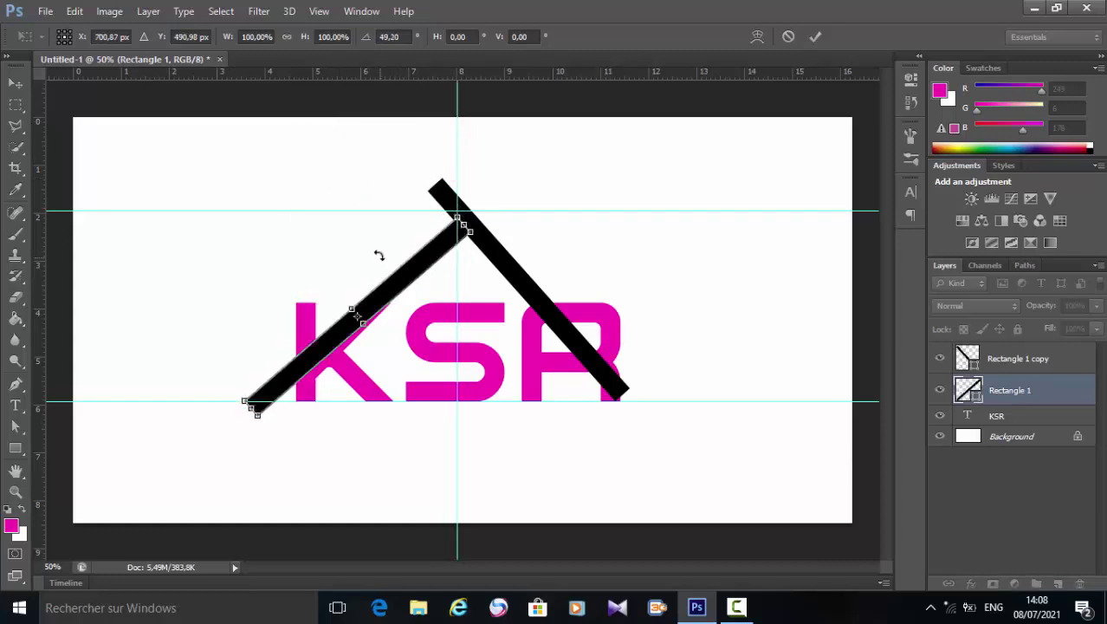
drag(380, 253, 379, 251)
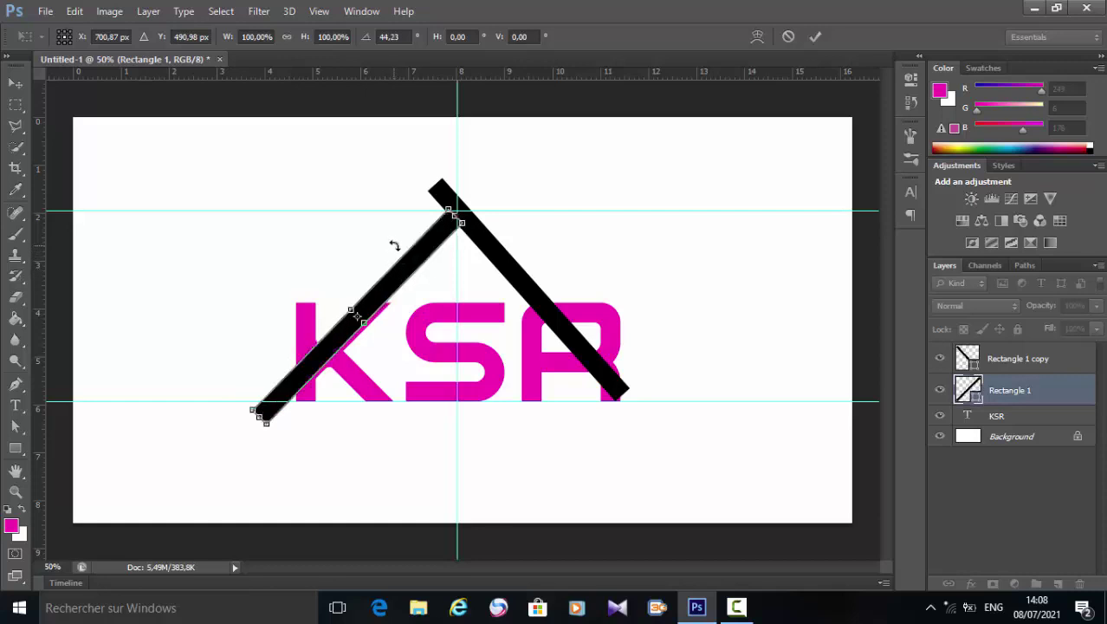
drag(394, 246, 431, 253)
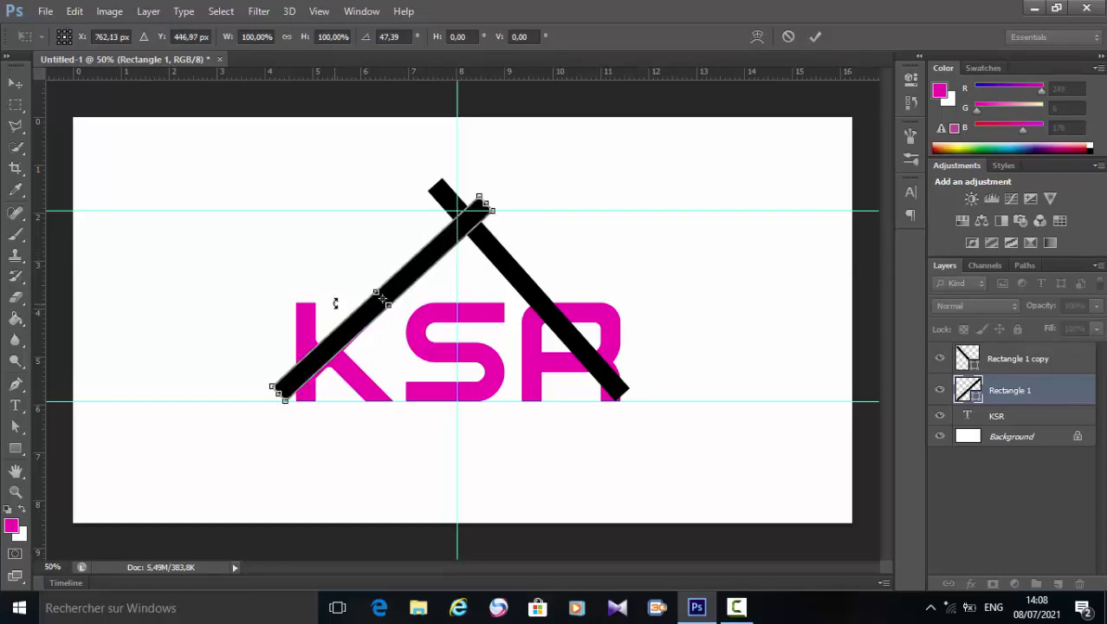
drag(334, 299, 341, 302)
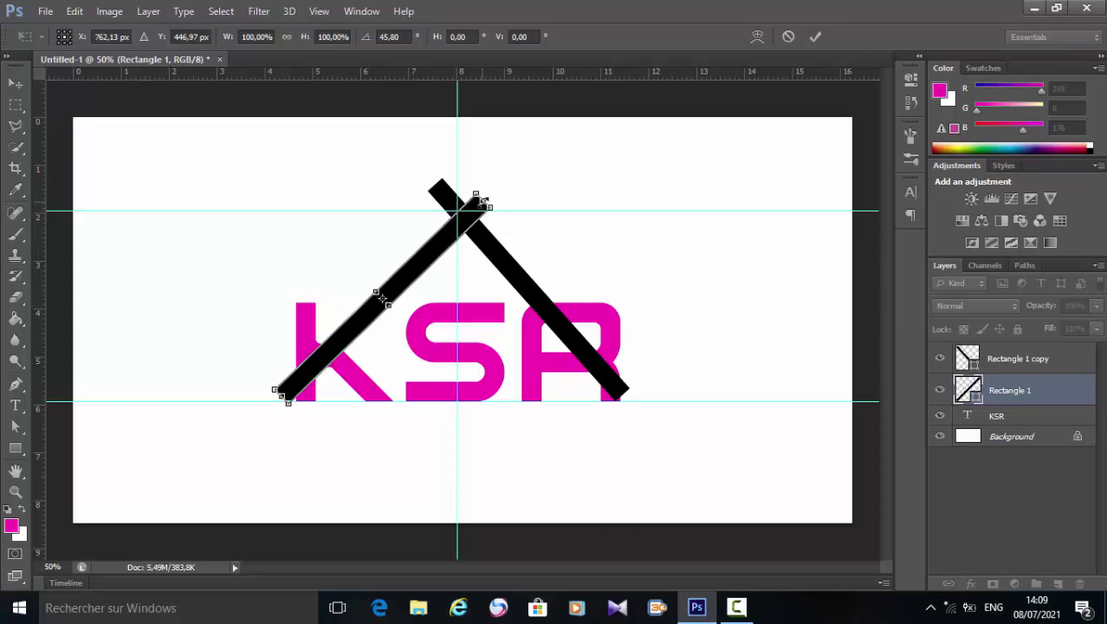
Lengthen the left roof bar at both ends to about 127% of its height, reaching past the crossing and down to the baseline guide.
drag(488, 197, 506, 183)
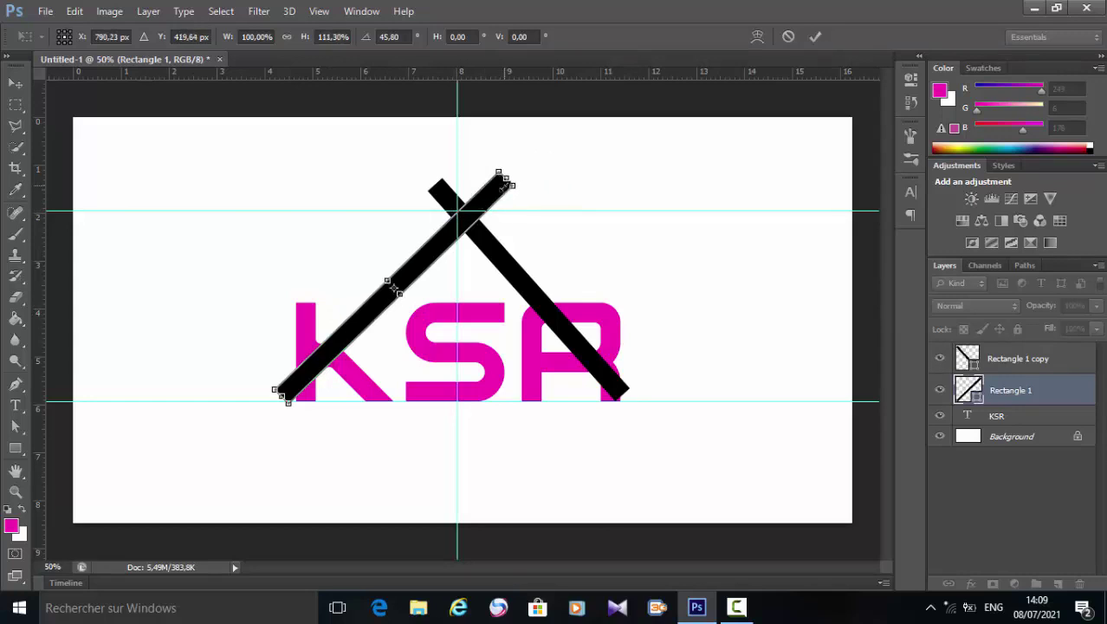
drag(506, 180, 533, 166)
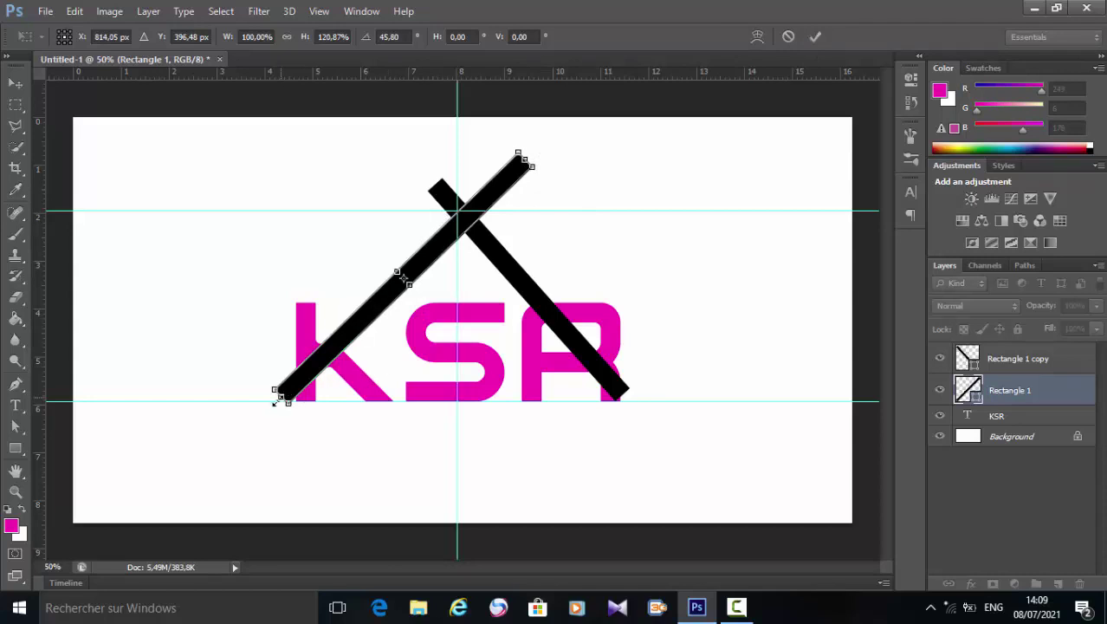
drag(274, 400, 270, 406)
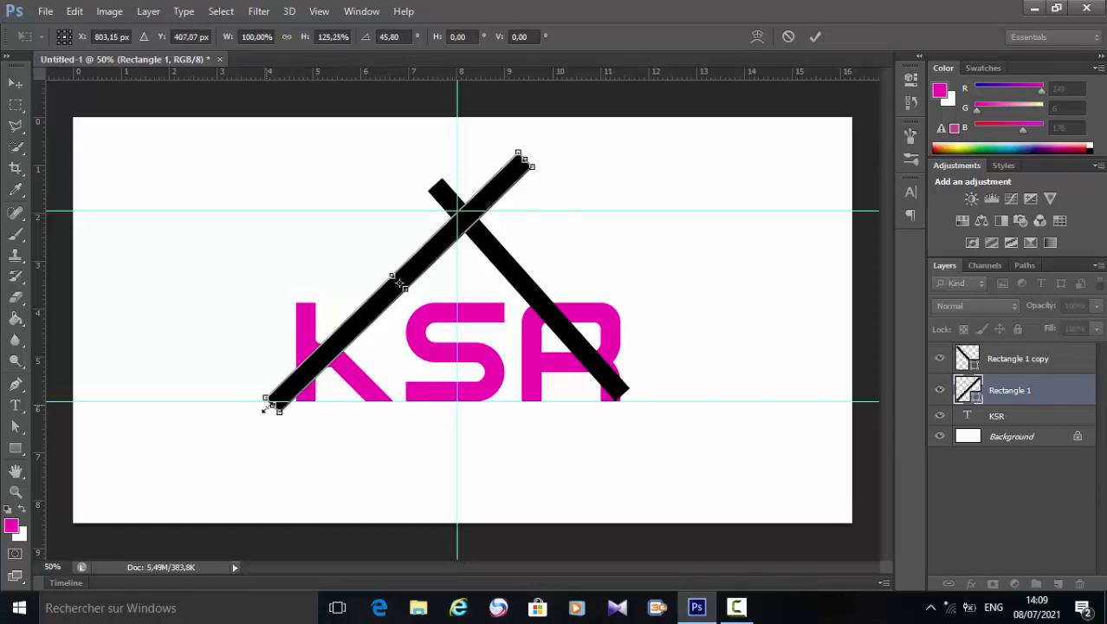
drag(265, 408, 260, 413)
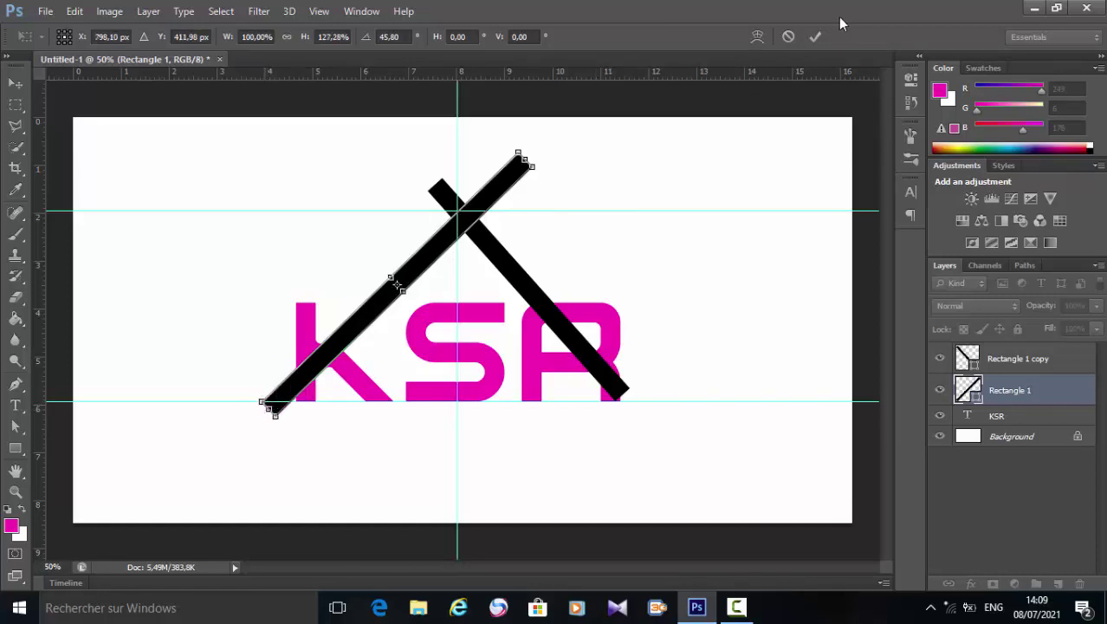
click(816, 39)
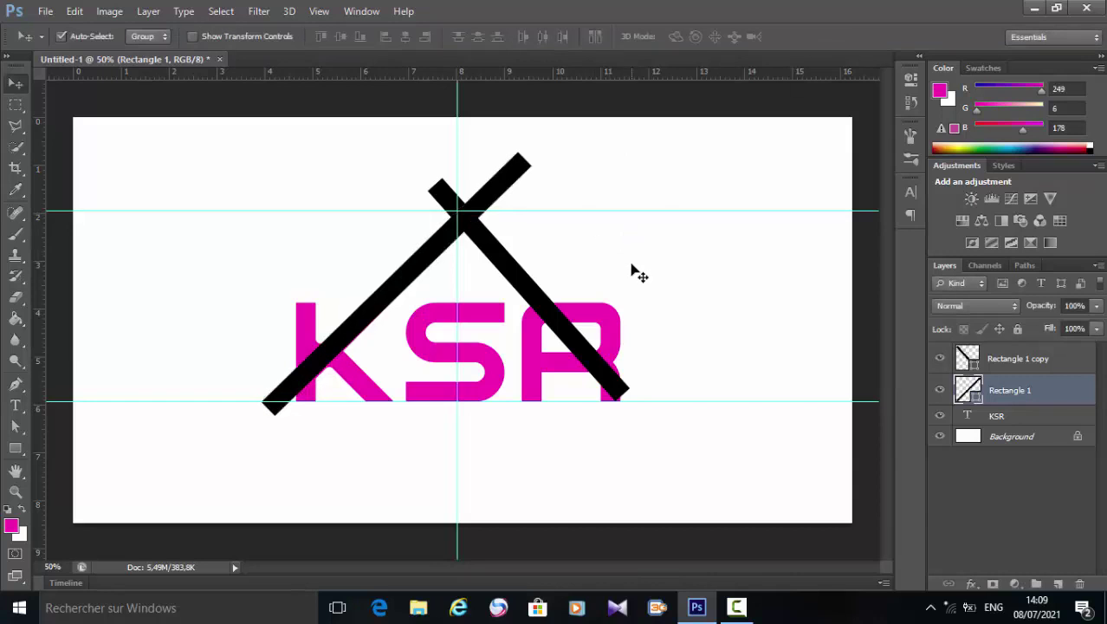
Draw a 40 × 40 px black square in the empty area left of the roof and place a duplicate just to its right.
click(15, 448)
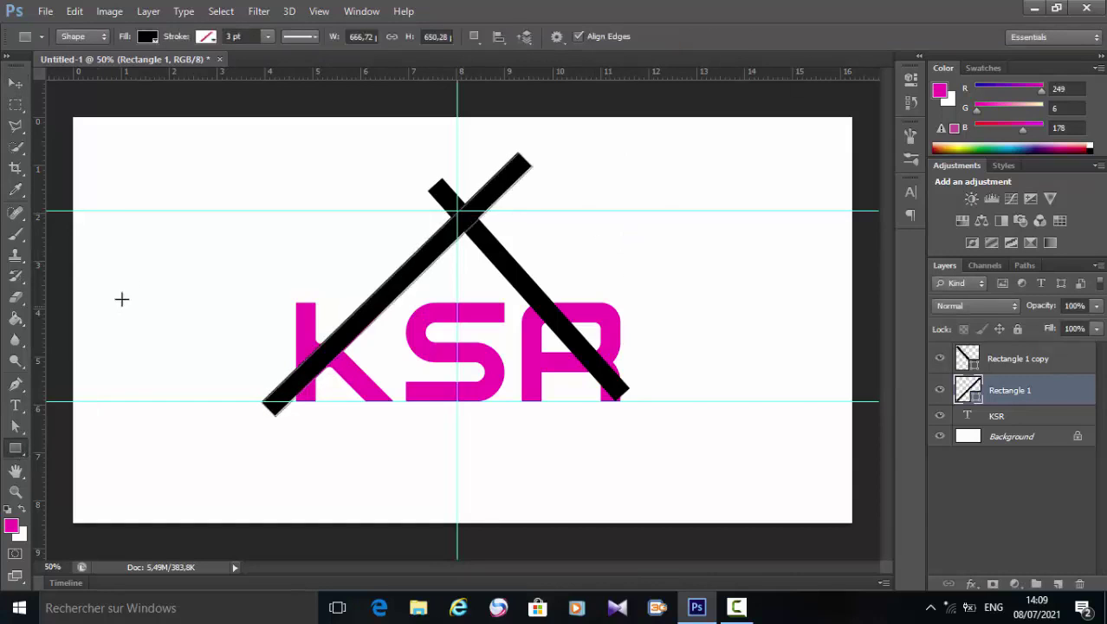
drag(145, 258, 161, 274)
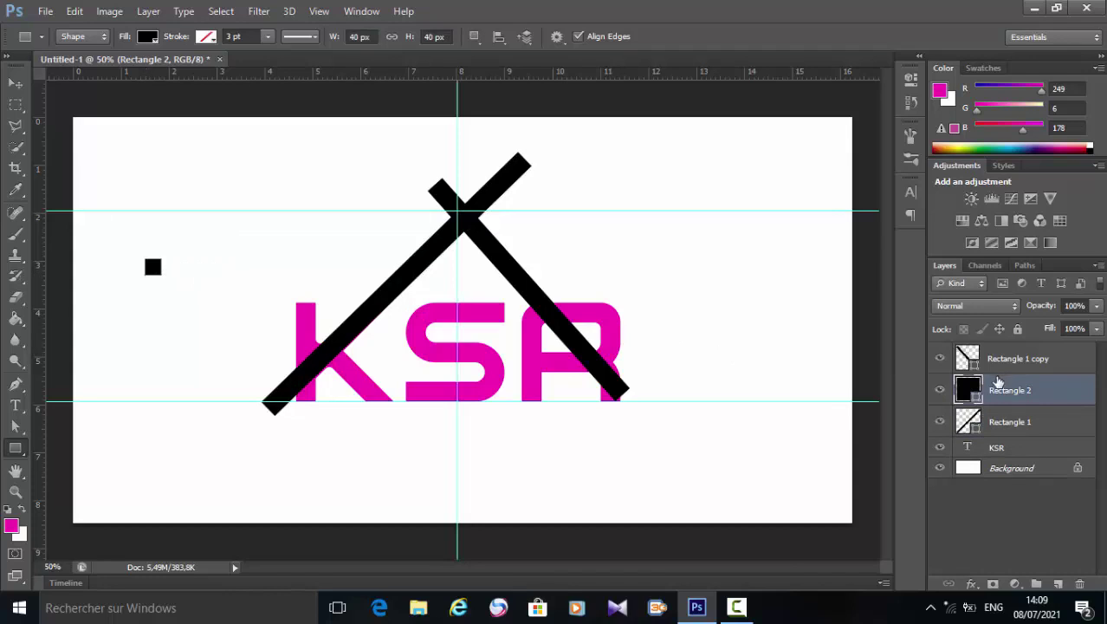
key(ctrl+j)
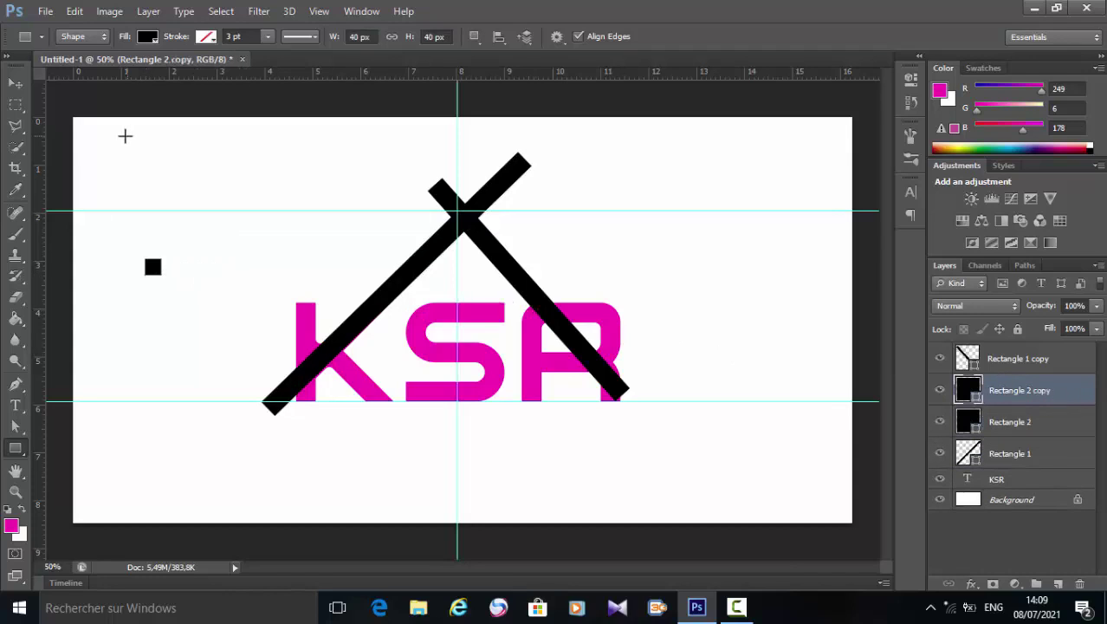
click(15, 82)
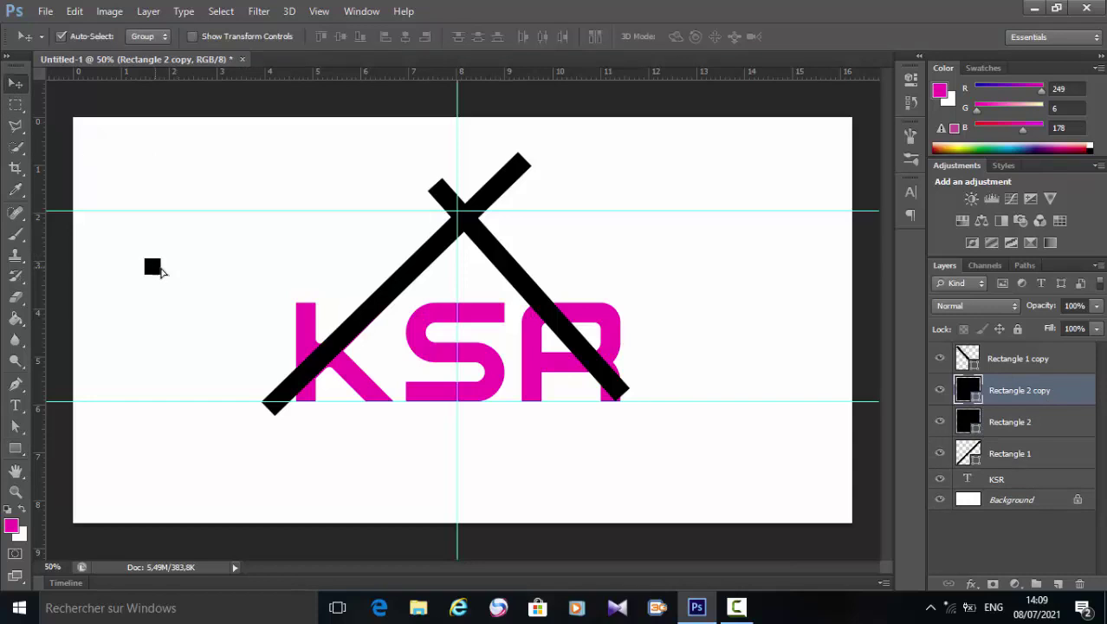
drag(158, 268, 178, 271)
key(ctrl+t)
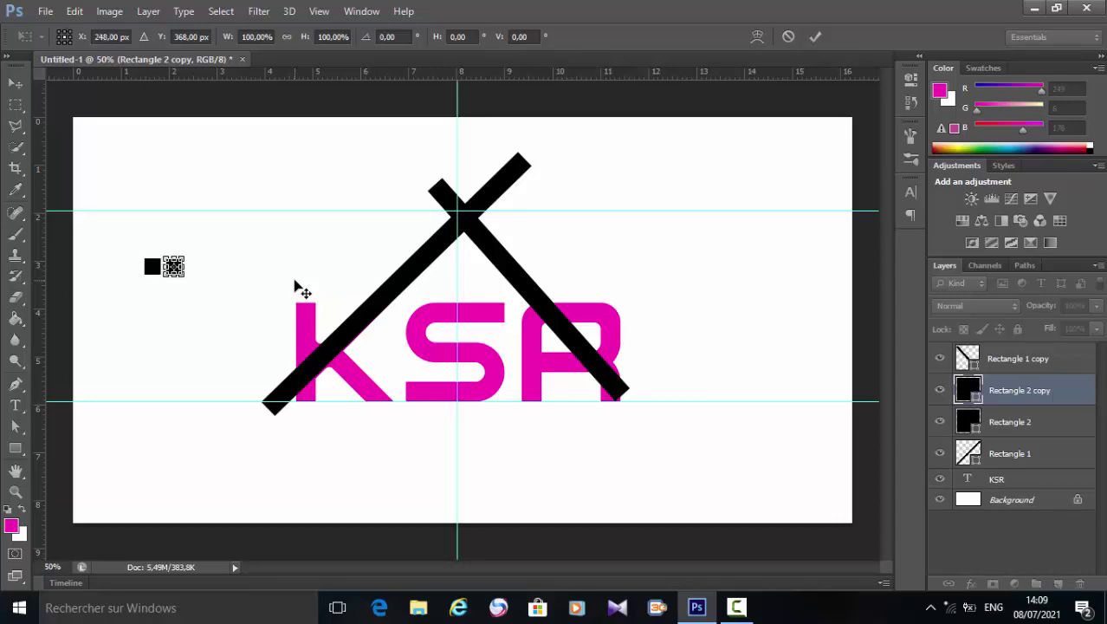
key(Left)
key(Left)
click(813, 38)
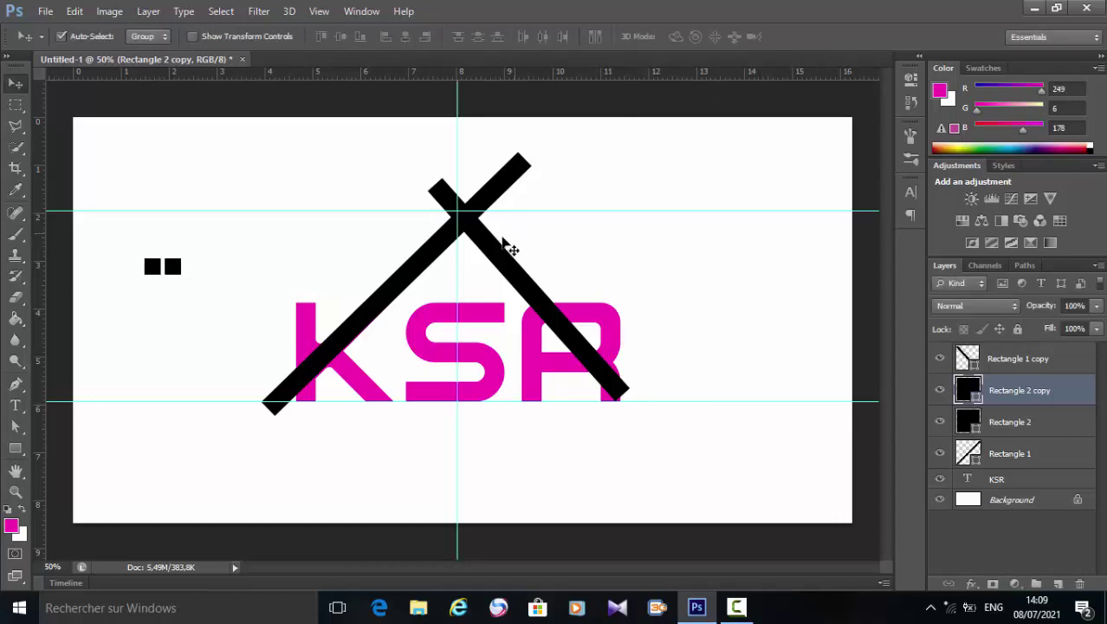
Add two more copies of the square beneath the pair to form a 2 × 2 window, placing the lower-right one at X 242 px, Y 412 px.
key(ctrl+j)
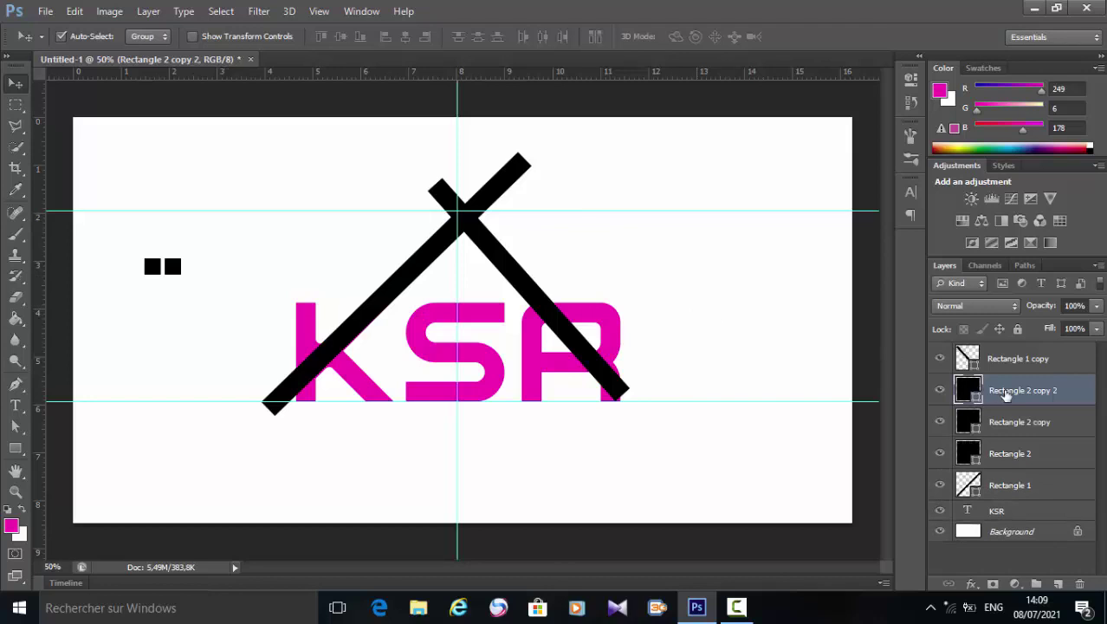
drag(171, 270, 172, 290)
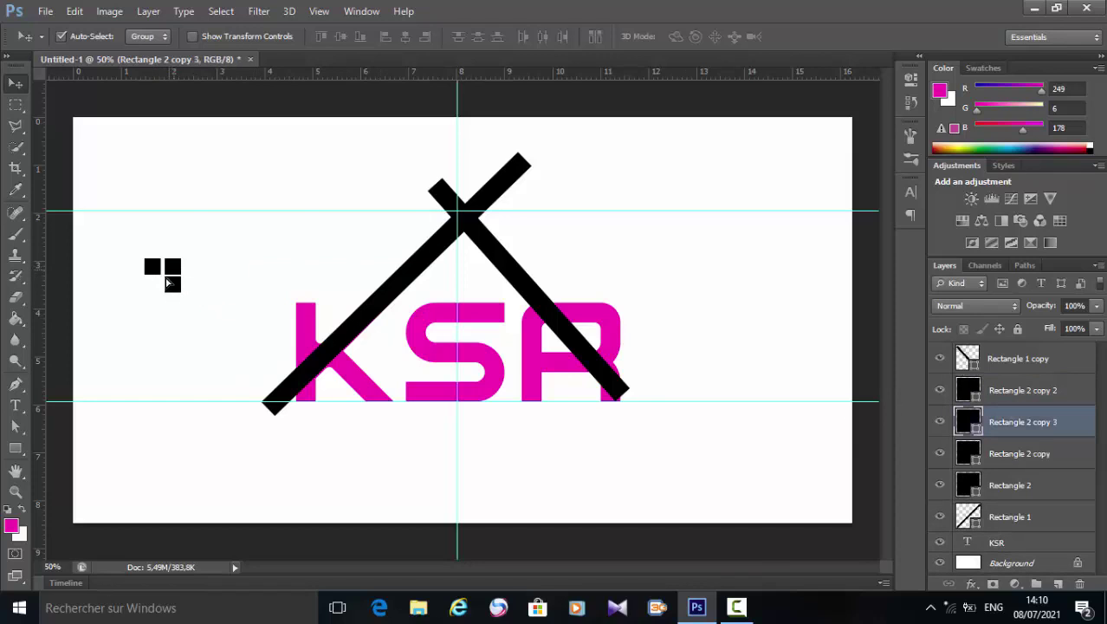
mouse_move(173, 282)
mouse_down()
mouse_move(154, 284)
mouse_move(173, 291)
mouse_up()
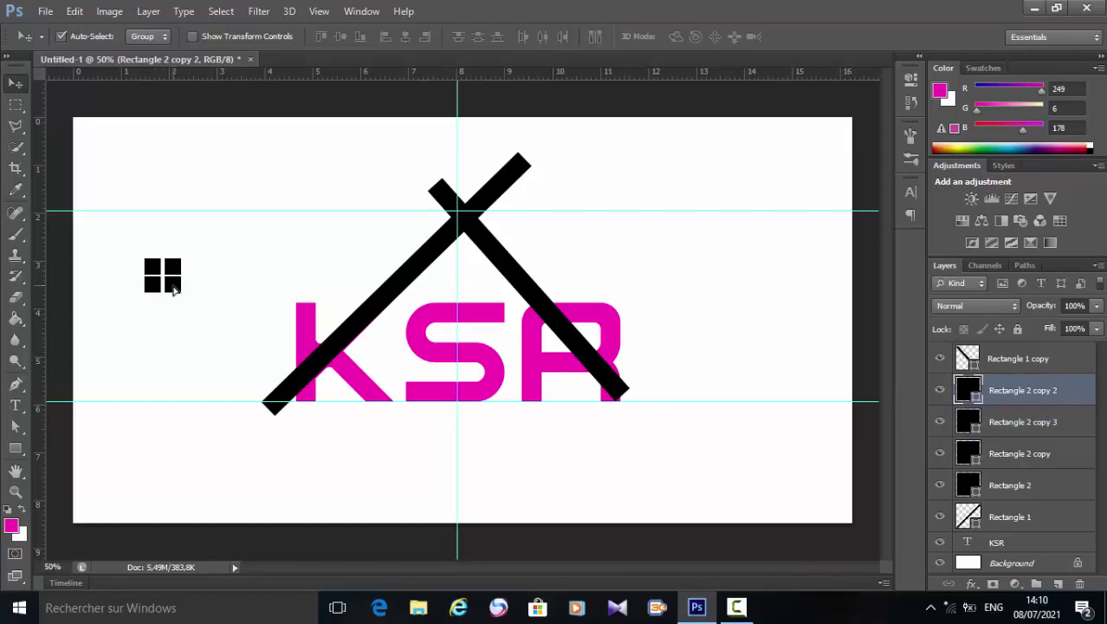
key(ctrl+t)
drag(173, 289, 171, 287)
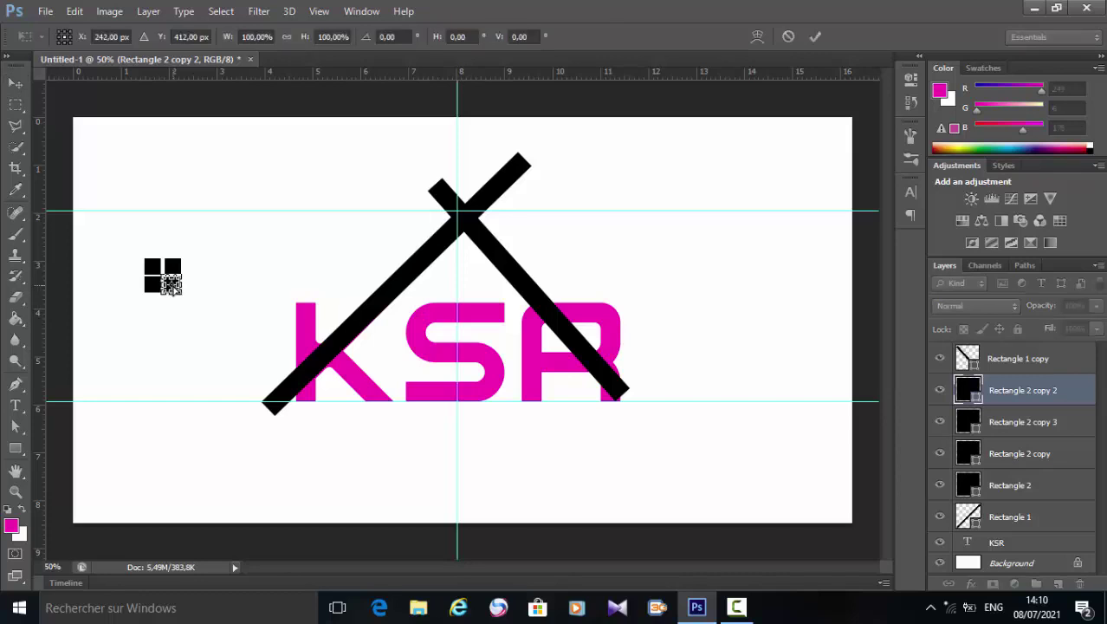
click(815, 36)
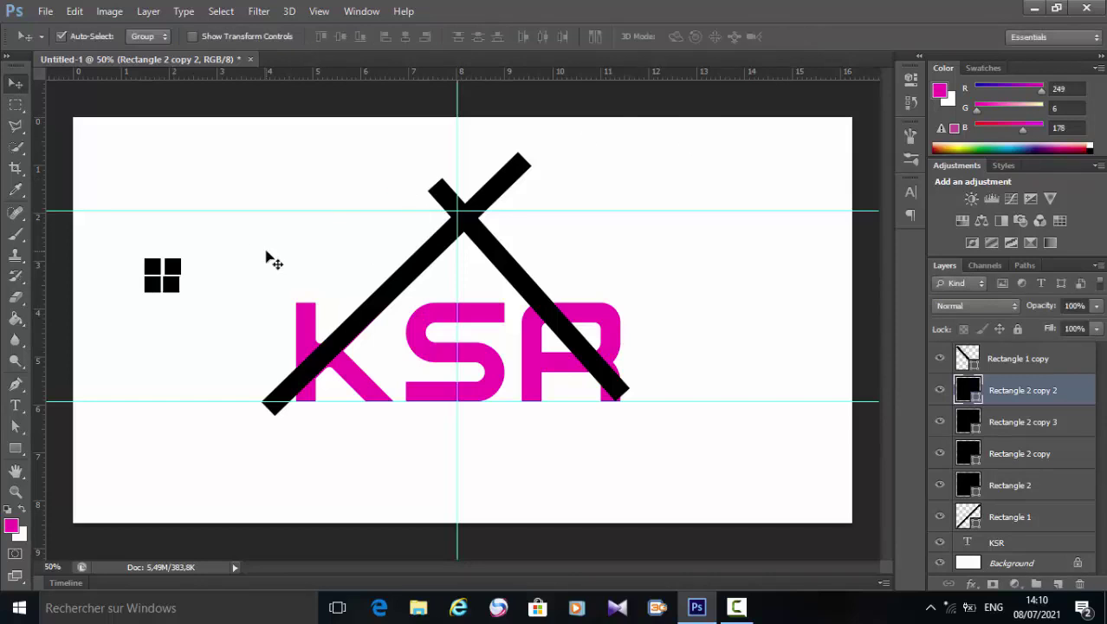
Nudge the window's upper-right square left to X 242 px, aligned with the square below it.
click(179, 276)
key(ctrl+t)
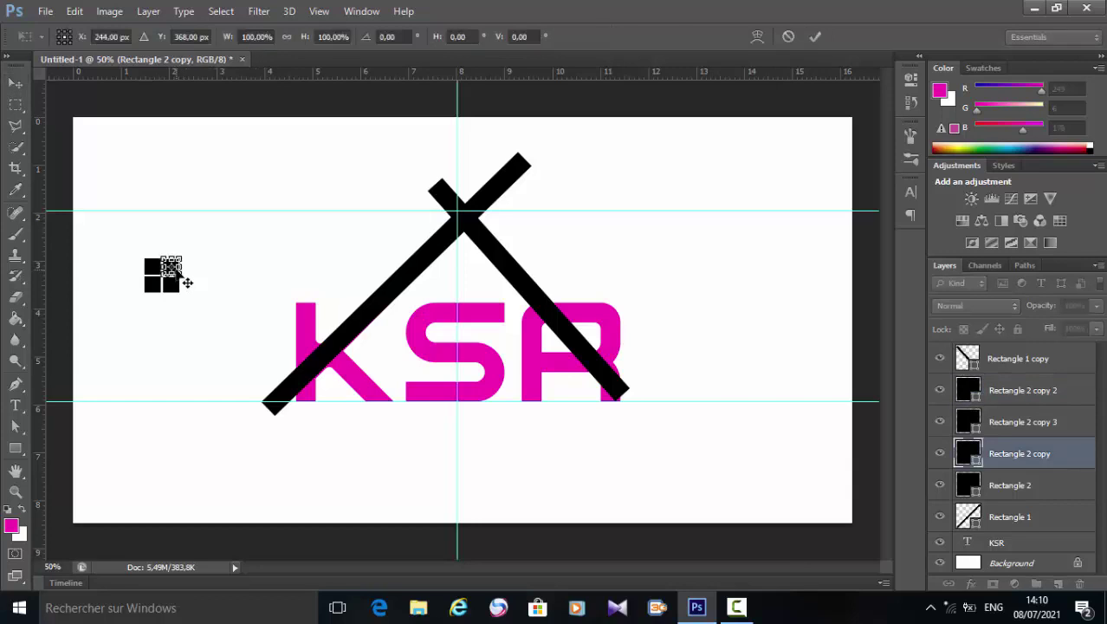
key(Left)
key(Left)
key(Left)
key(Left)
click(814, 39)
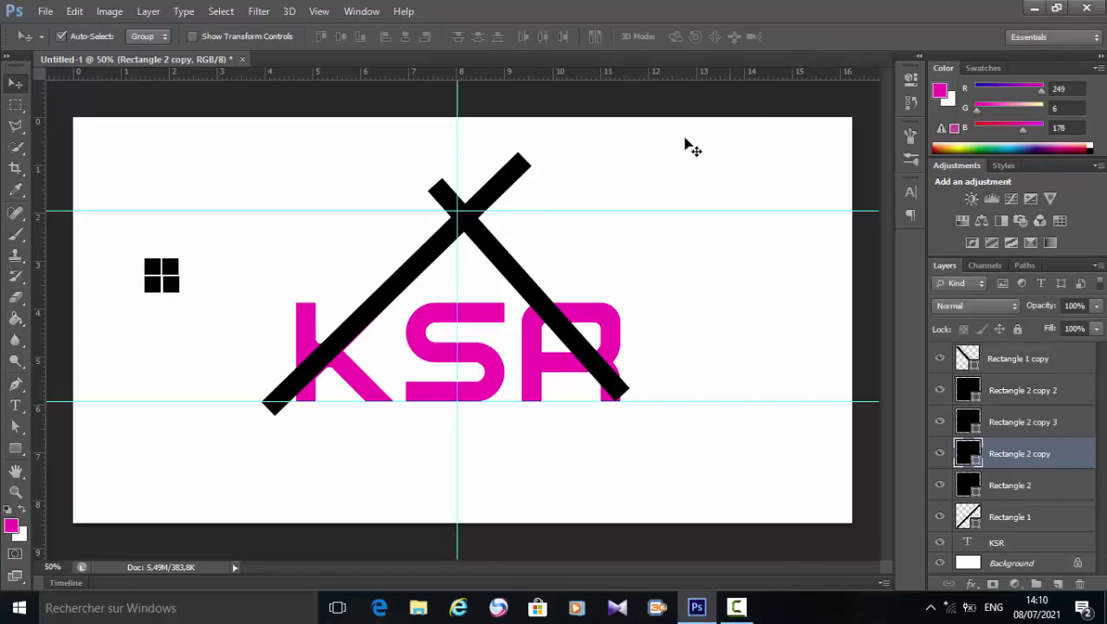
key(ctrl+t)
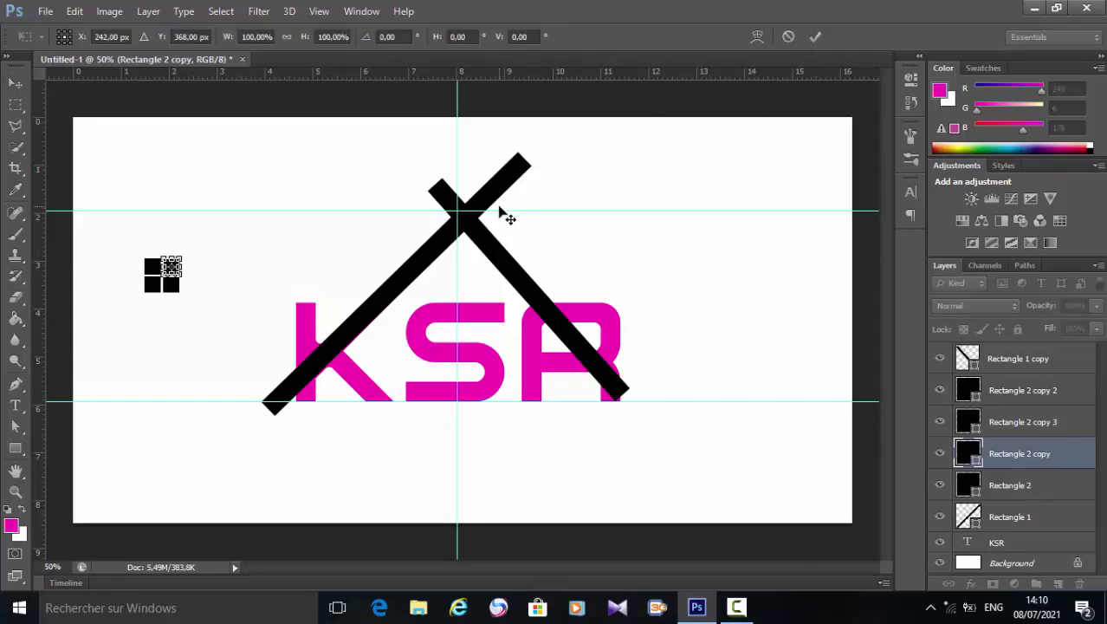
click(814, 37)
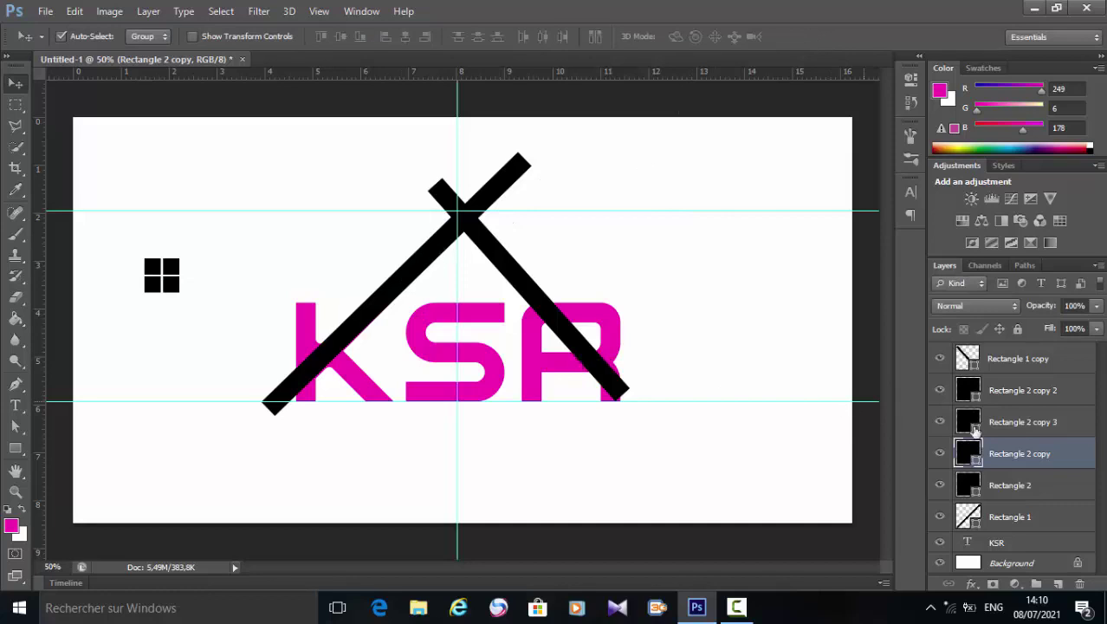
Merge the four small square layers into a single window shape layer.
shift+click(1029, 490)
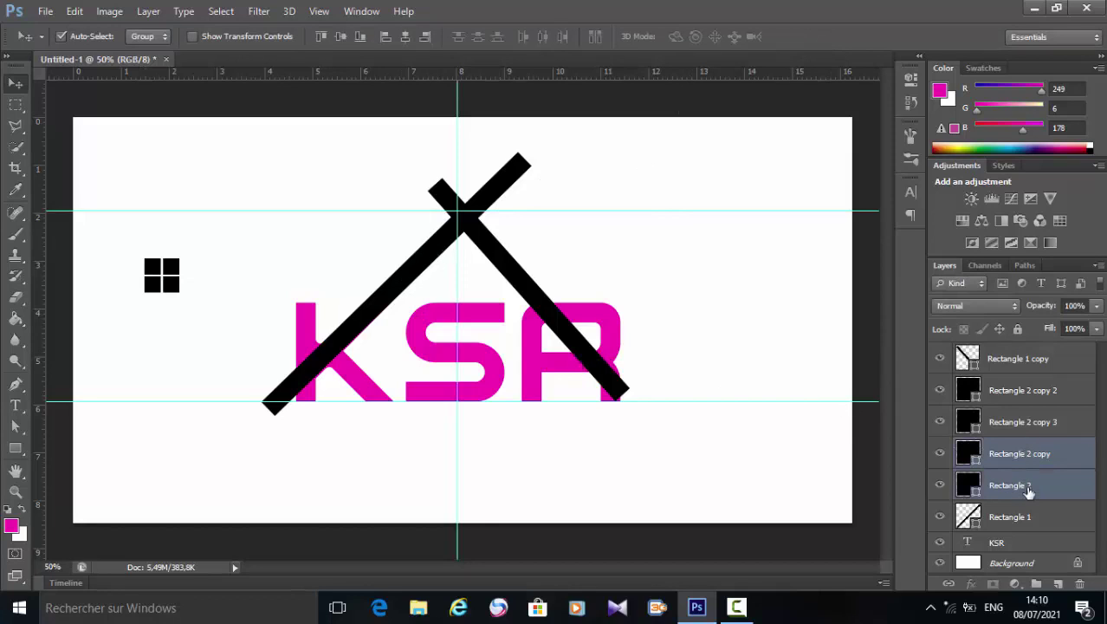
shift+click(1000, 424)
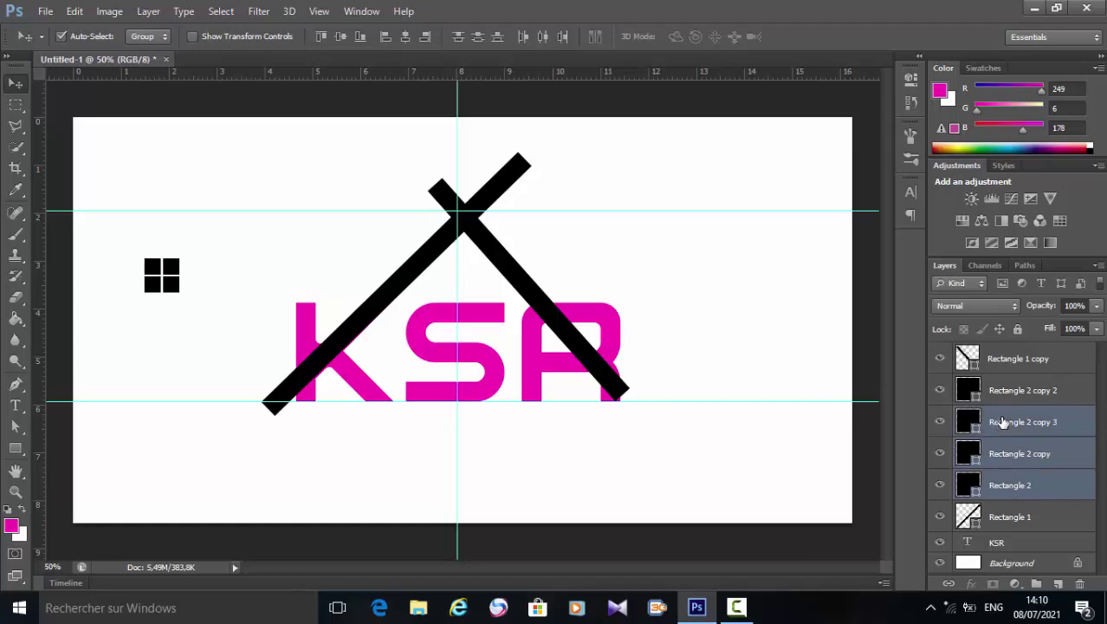
shift+click(1012, 396)
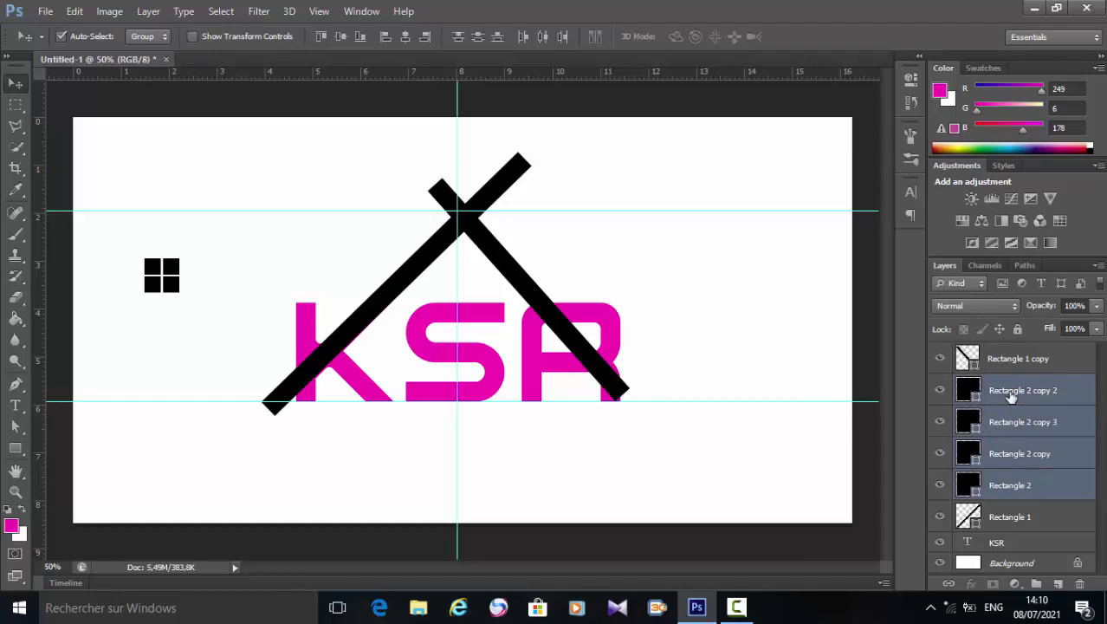
key(ctrl+e)
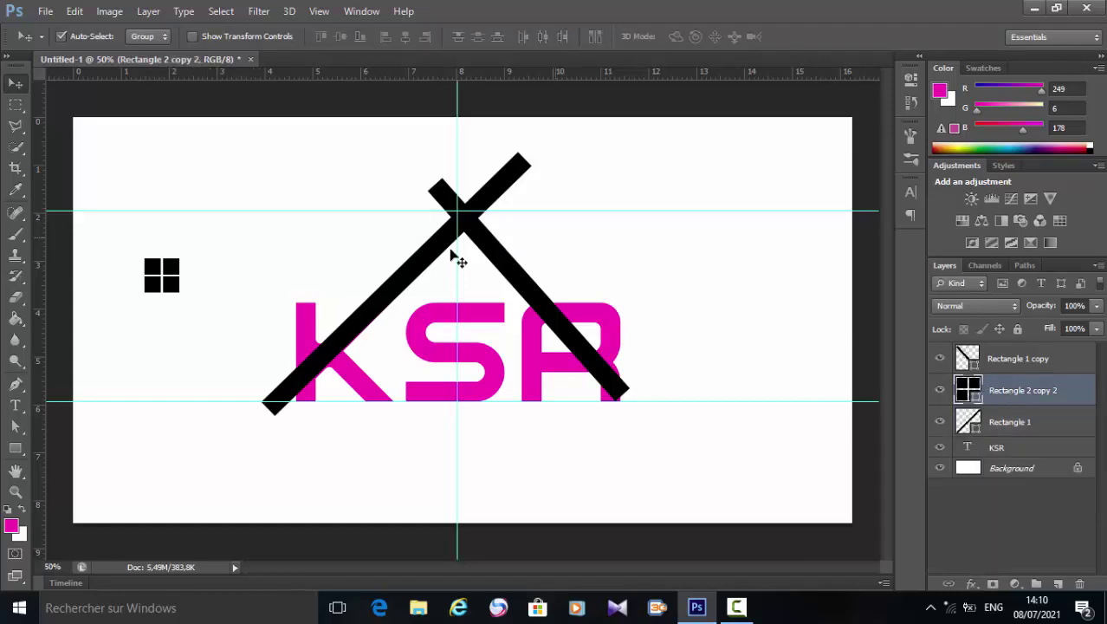
Move the four-pane window beneath the roof peak and scale it down to about 88% in width and height.
drag(152, 267, 452, 266)
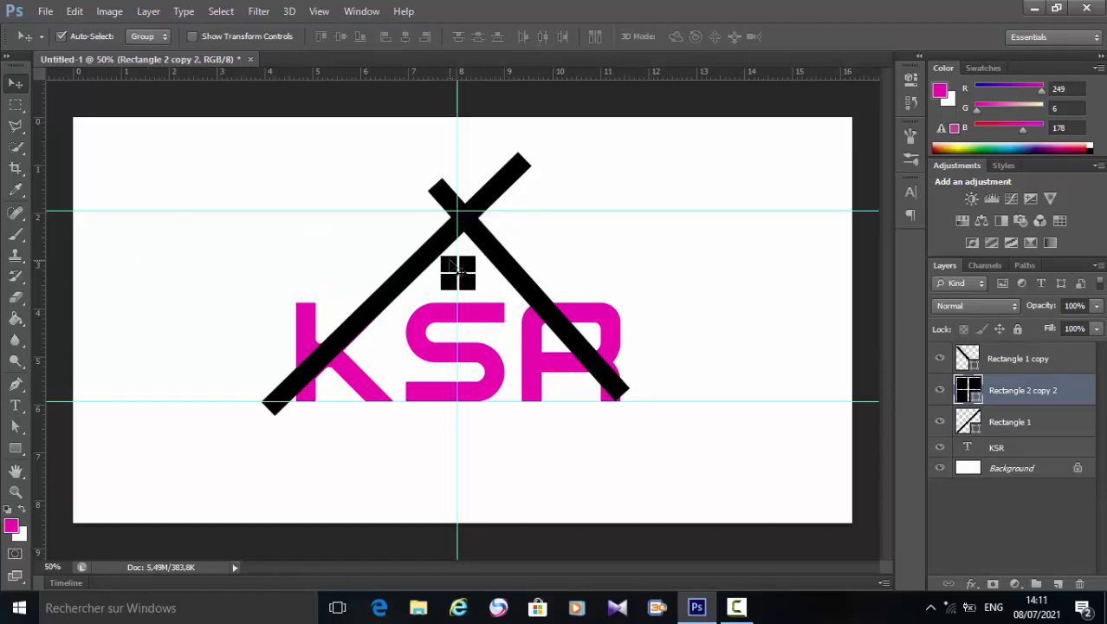
key(ctrl+t)
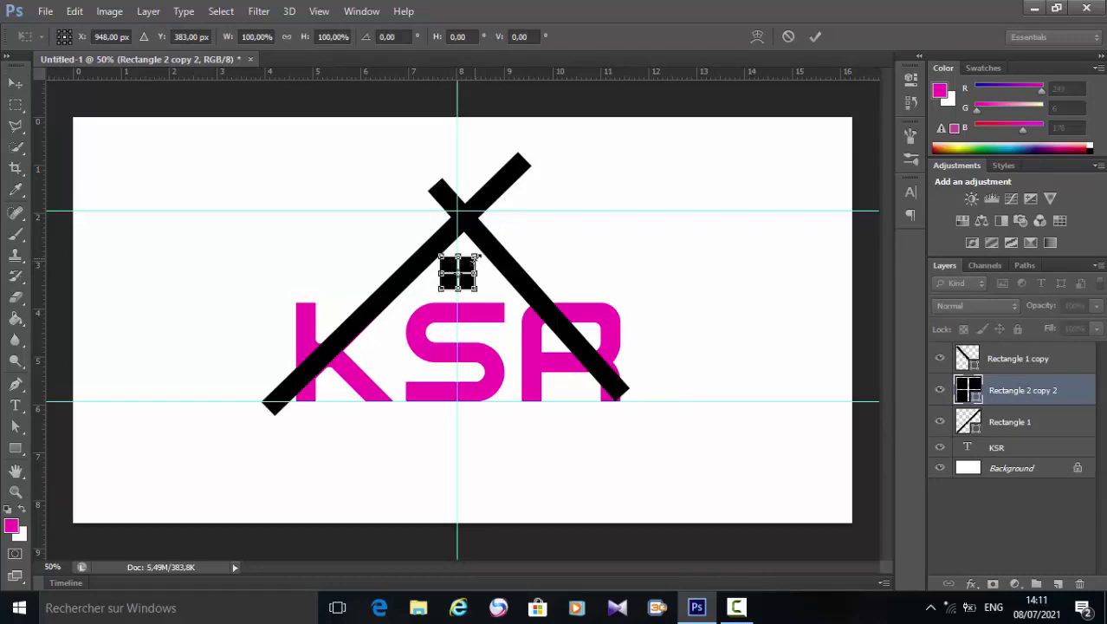
drag(477, 258, 467, 264)
Nudge the scaled window right to X 949 px and apply the transform.
key(Right)
key(Right)
key(Right)
key(Right)
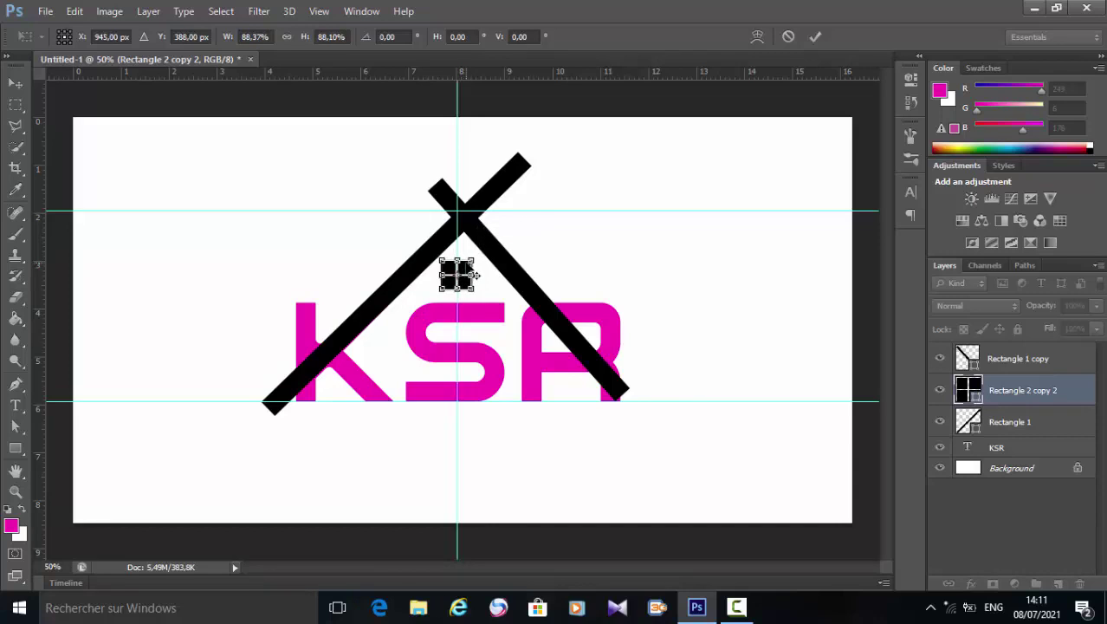
key(Right)
key(Right)
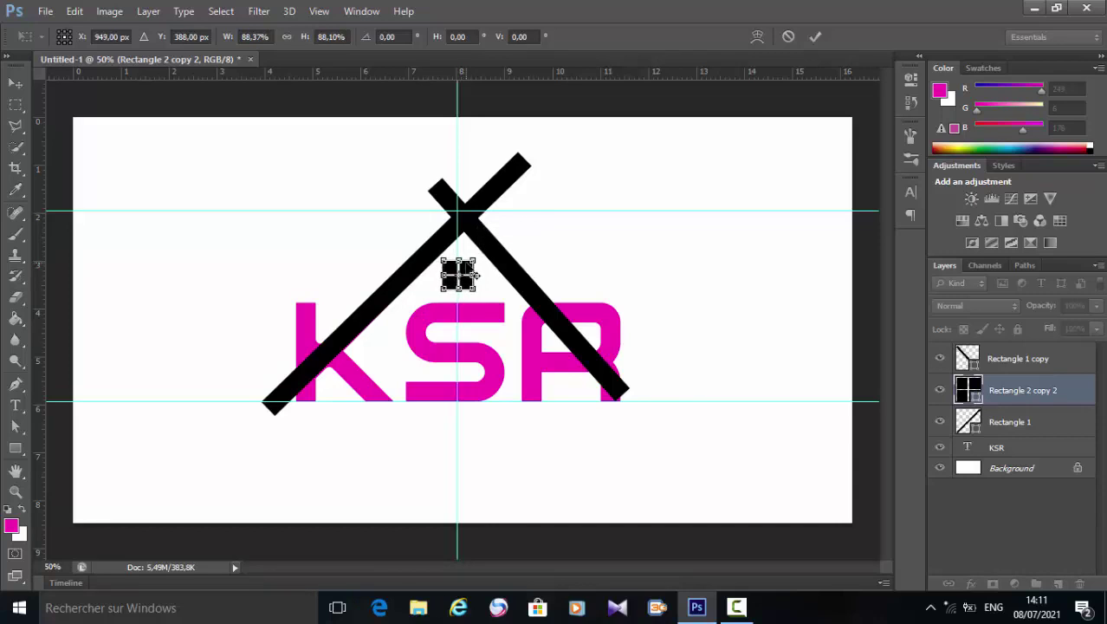
key(Right)
key(Right)
key(Left)
key(Left)
click(815, 38)
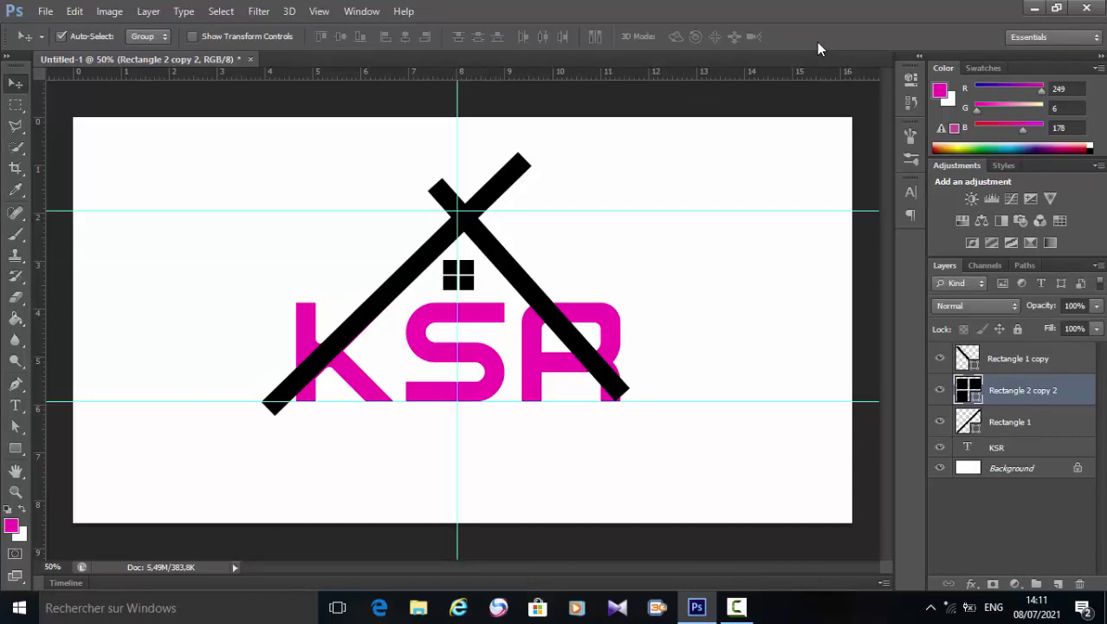
Transform the window again, shifting it right to X 963 px at Y 388 px.
key(ctrl+t)
key(Right)
key(Right)
key(Right)
key(Right)
key(Right)
key(Right)
key(Right)
key(Right)
key(Right)
key(Right)
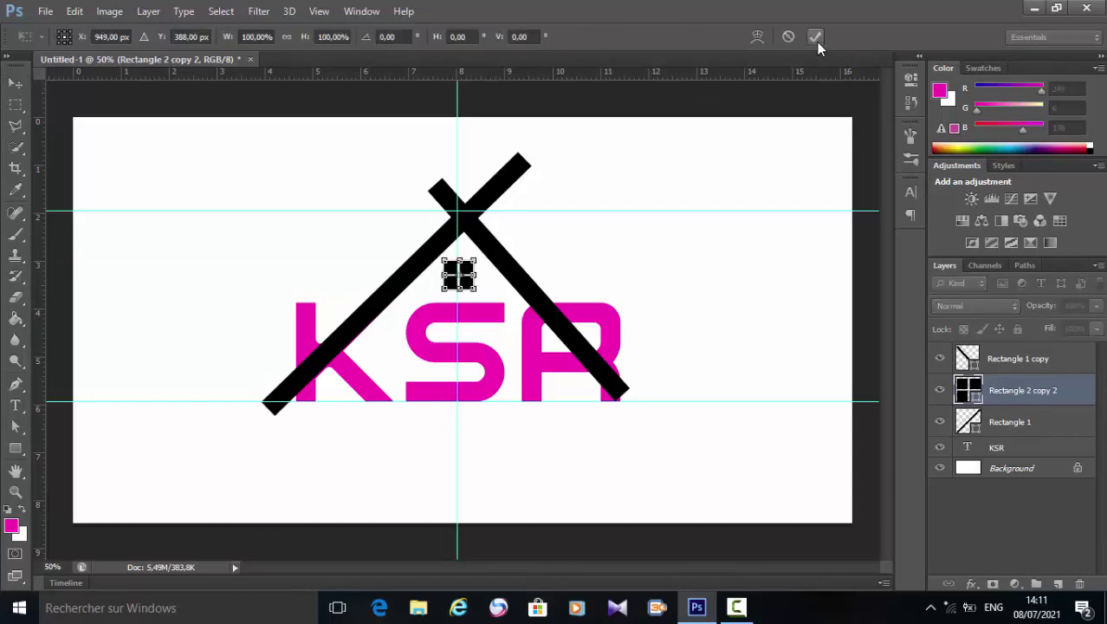
key(Right)
key(Right)
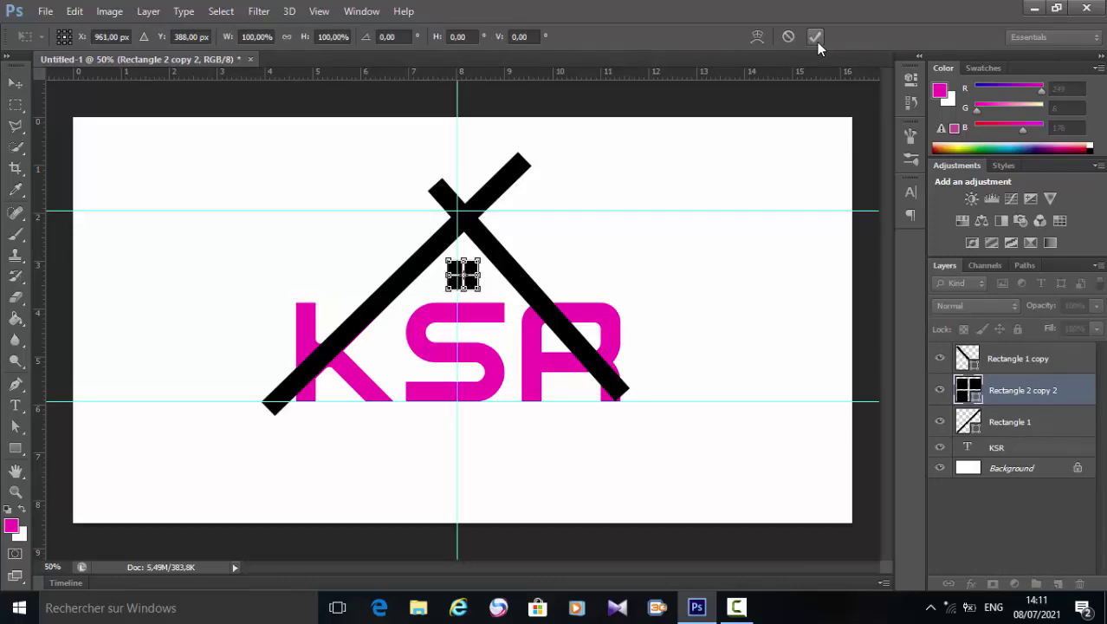
key(Right)
key(Right)
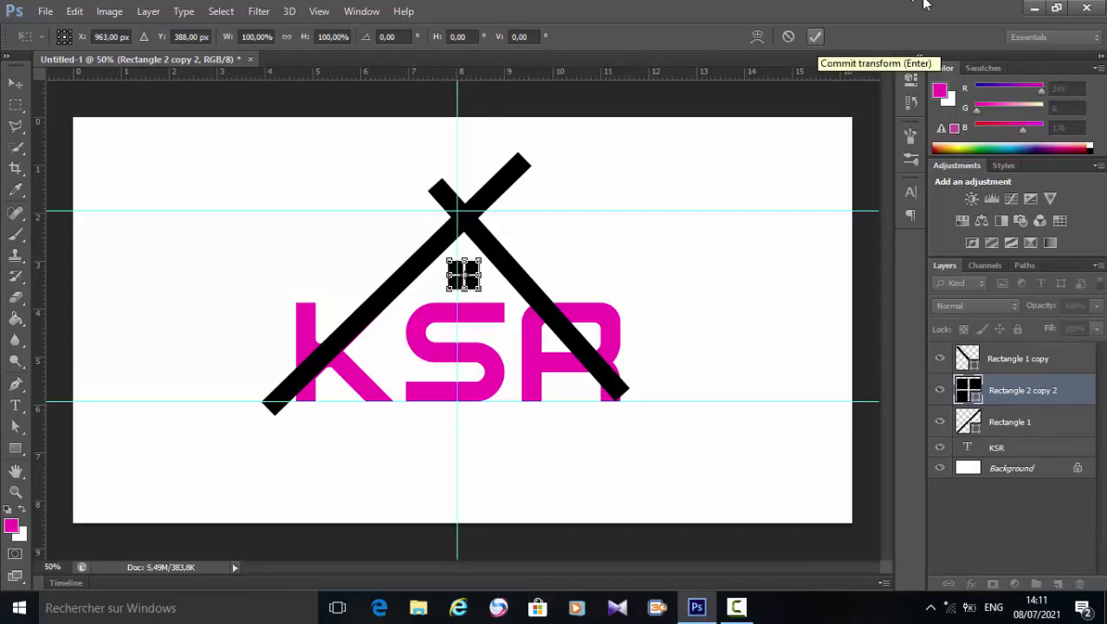
click(815, 36)
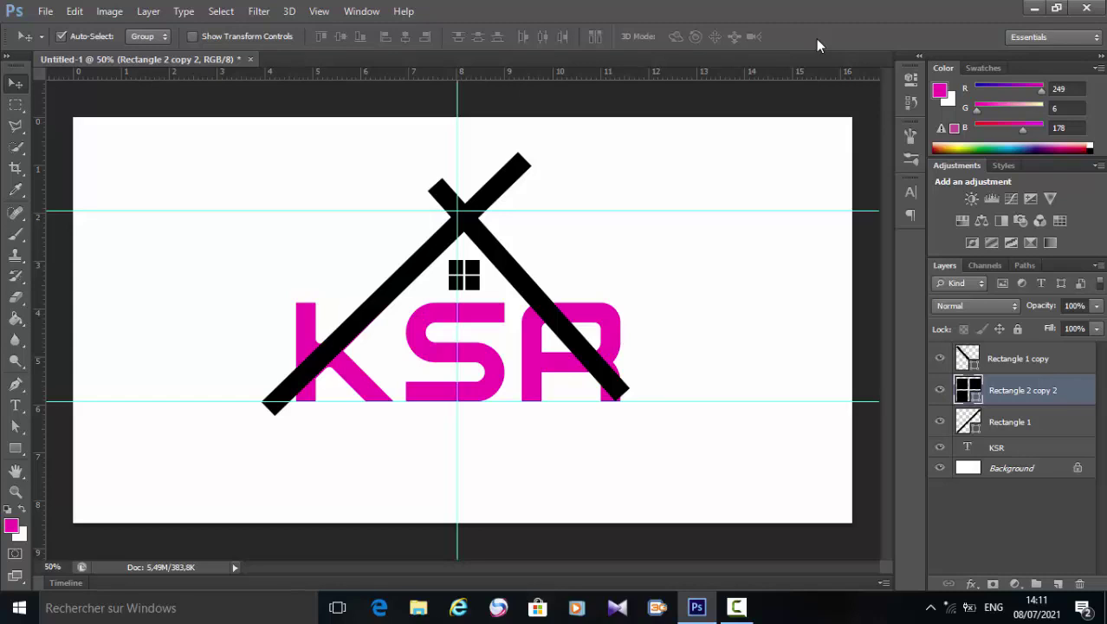
Shift the window slightly back left to X 959 px so it sits under the peak.
key(t)
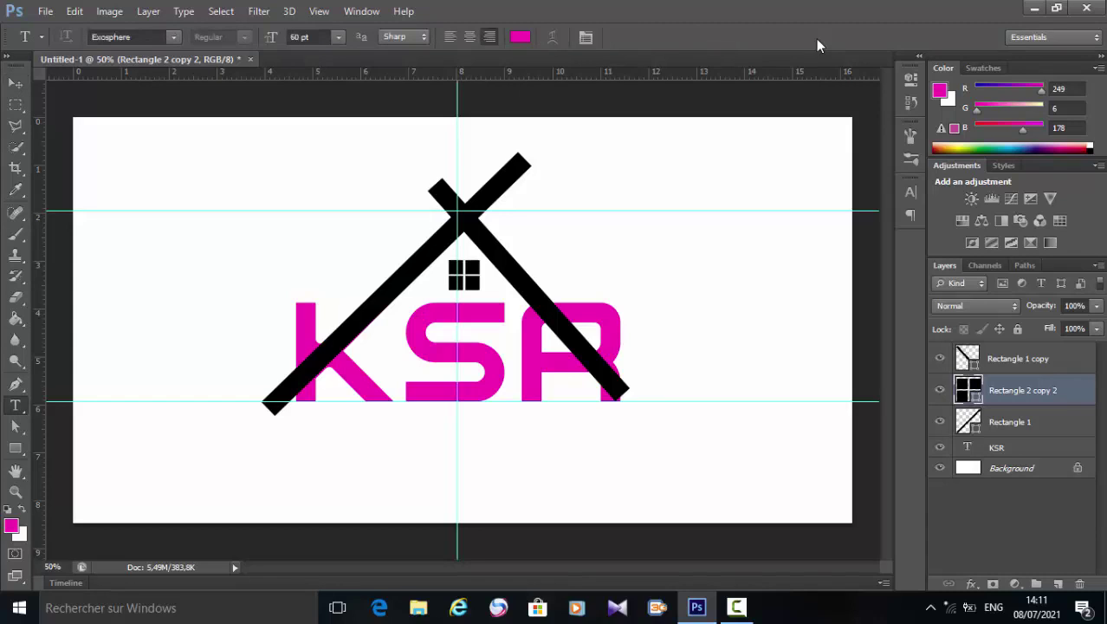
key(ctrl+t)
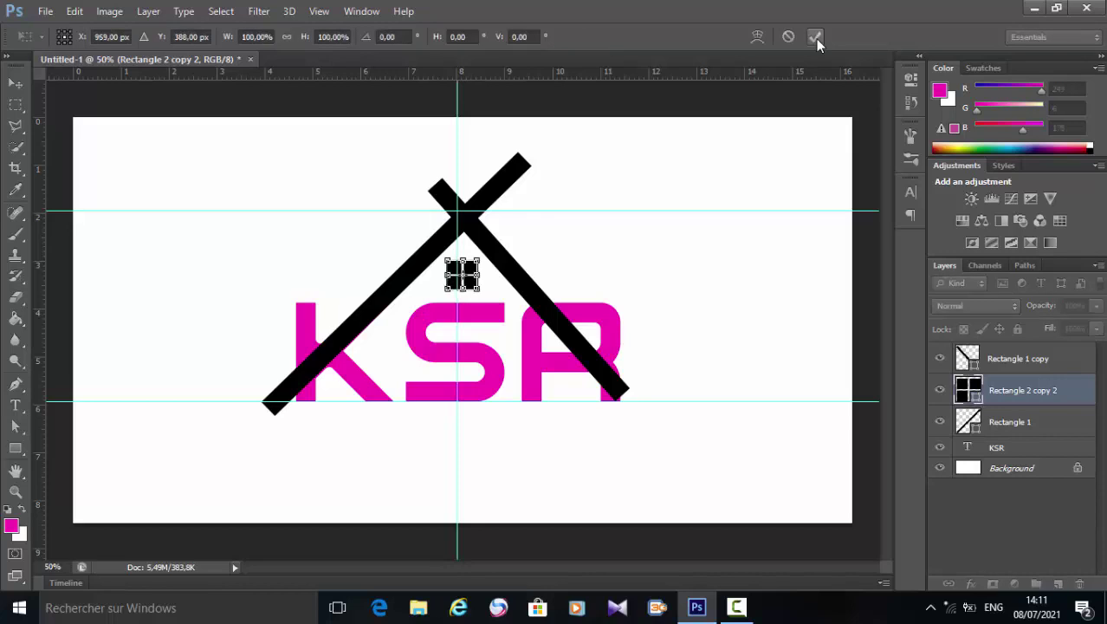
click(816, 38)
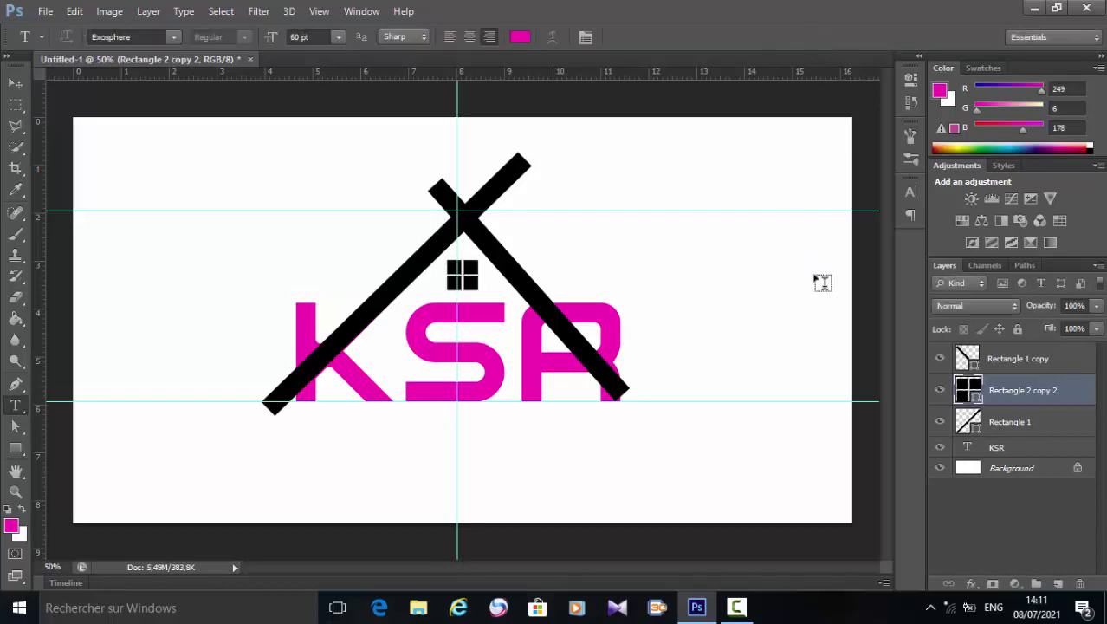
Rasterize the two roof bar layers, Rectangle 1 copy and Rectangle 1.
click(1001, 367)
right_click(1005, 368)
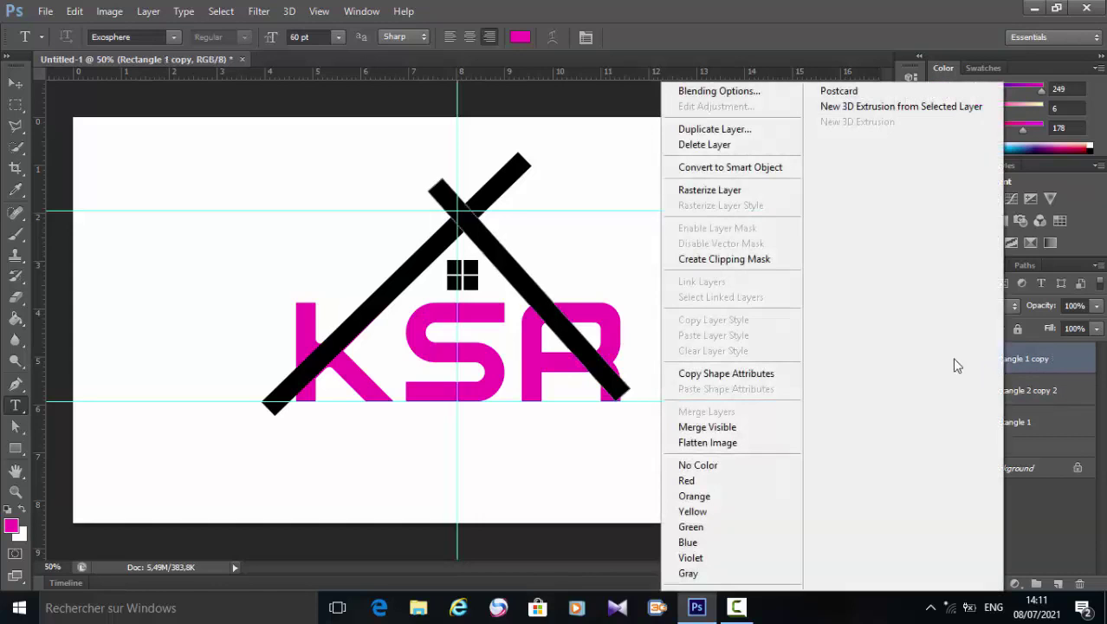
click(724, 191)
click(1037, 420)
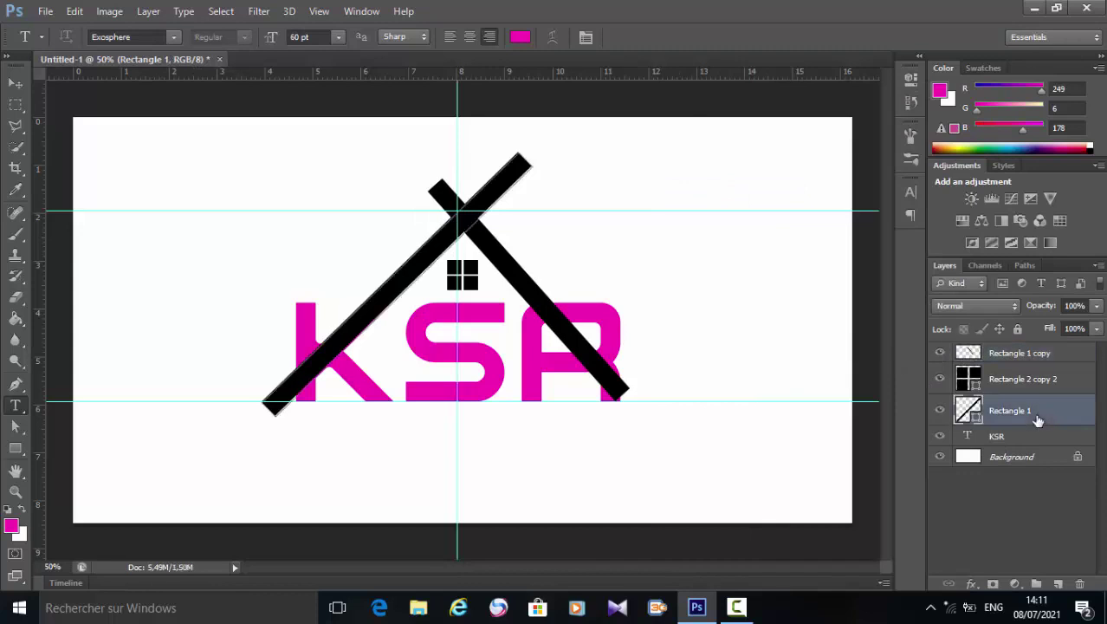
right_click(1037, 420)
click(754, 193)
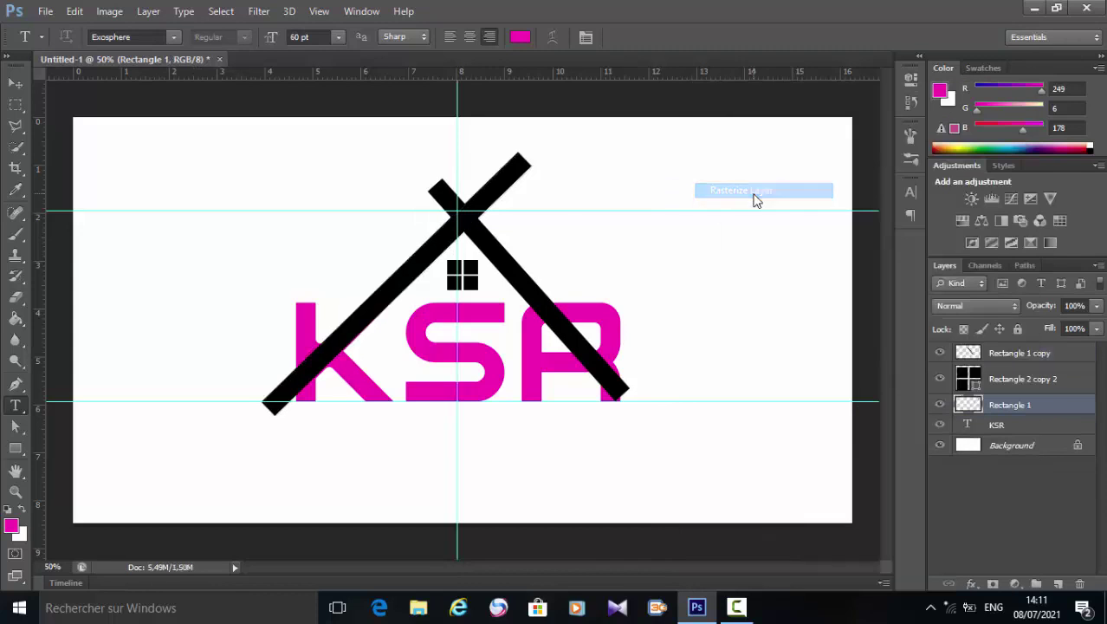
Cut the part of the Rectangle 1 bar that sticks out above the horizontal guide, using a rectangular marquee from the vertical guide.
click(21, 108)
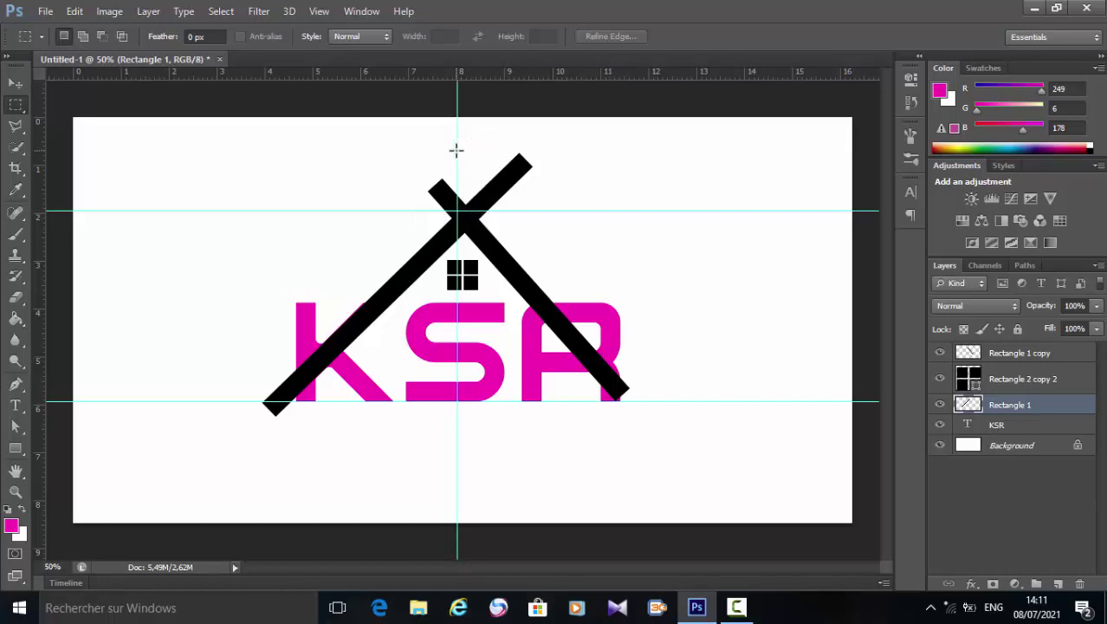
drag(458, 151, 577, 206)
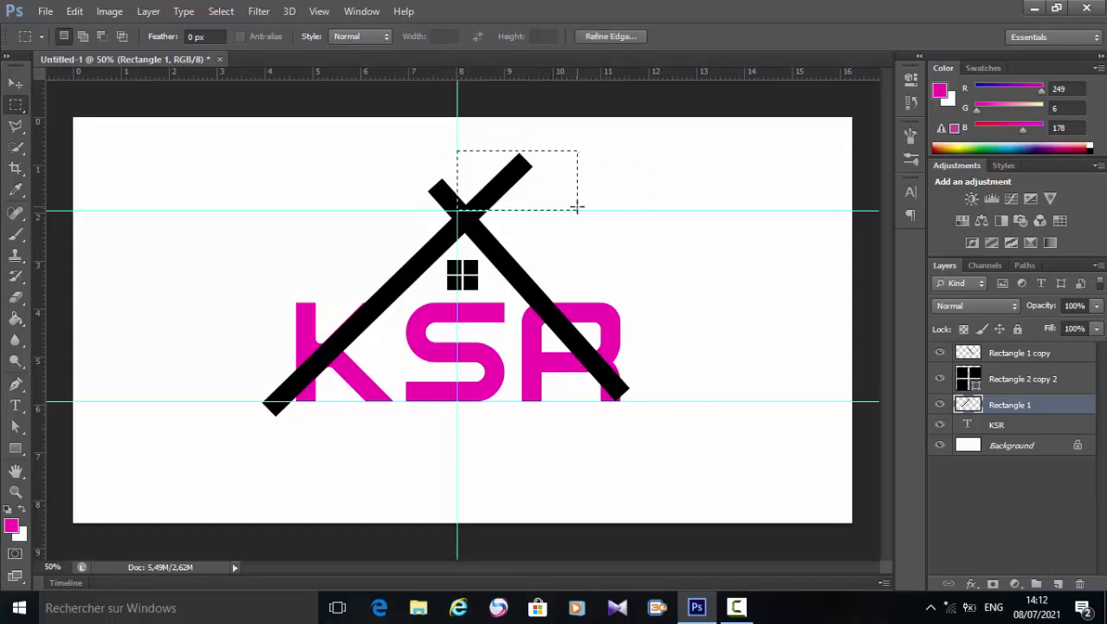
key(ctrl+x)
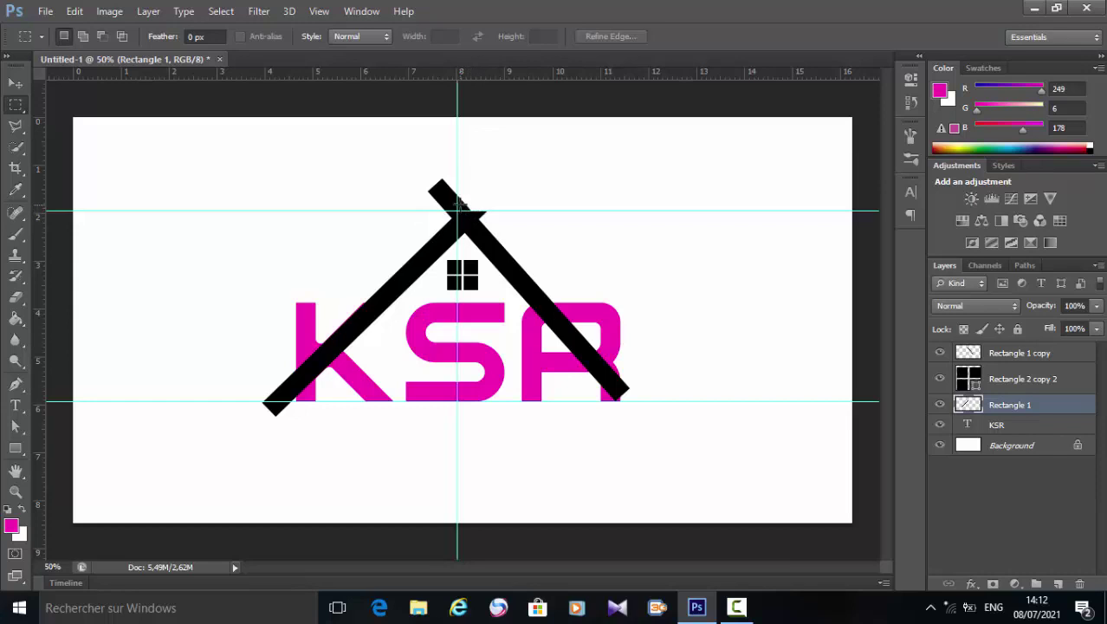
Try deleting the Rectangle 1 bar's leftover stub at the peak with a small rectangular selection, and undo the deletion.
drag(458, 204, 491, 218)
key(Delete)
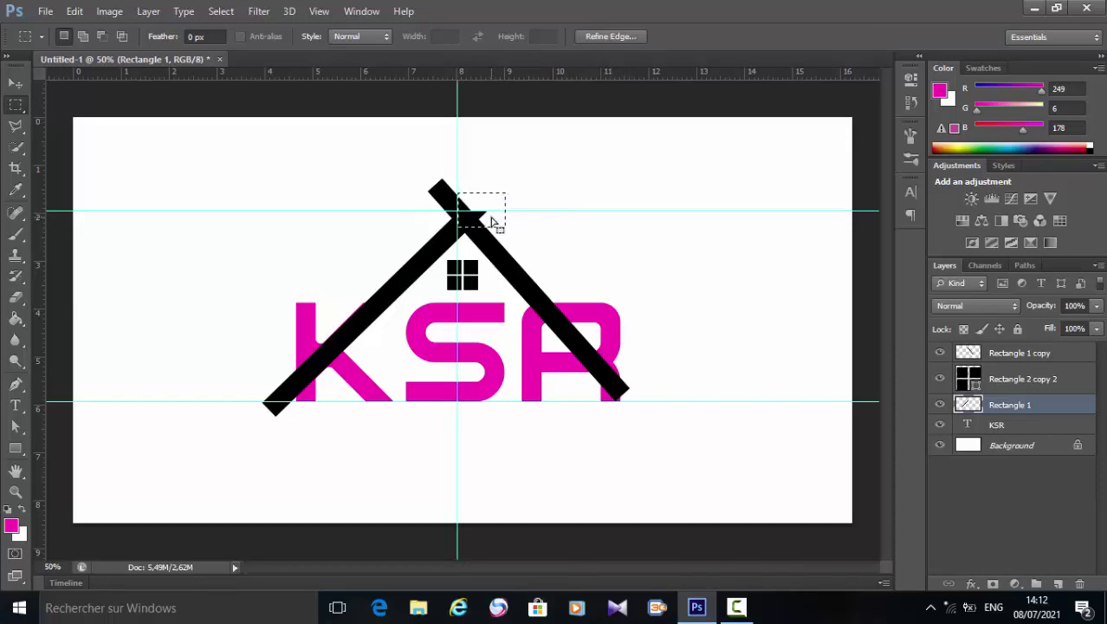
key(ctrl+d)
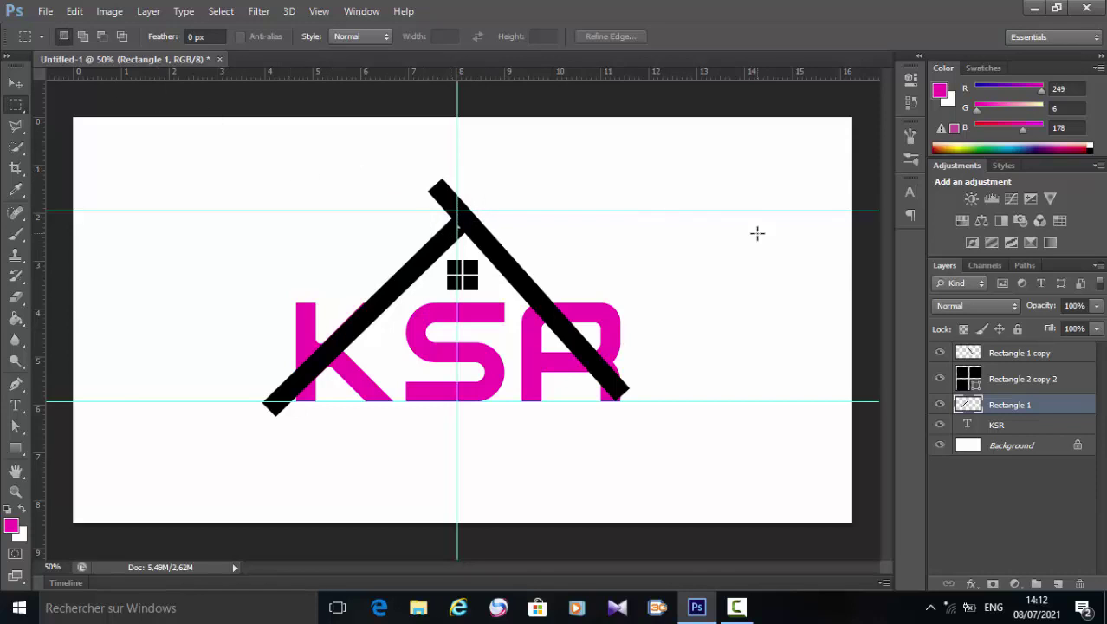
click(909, 104)
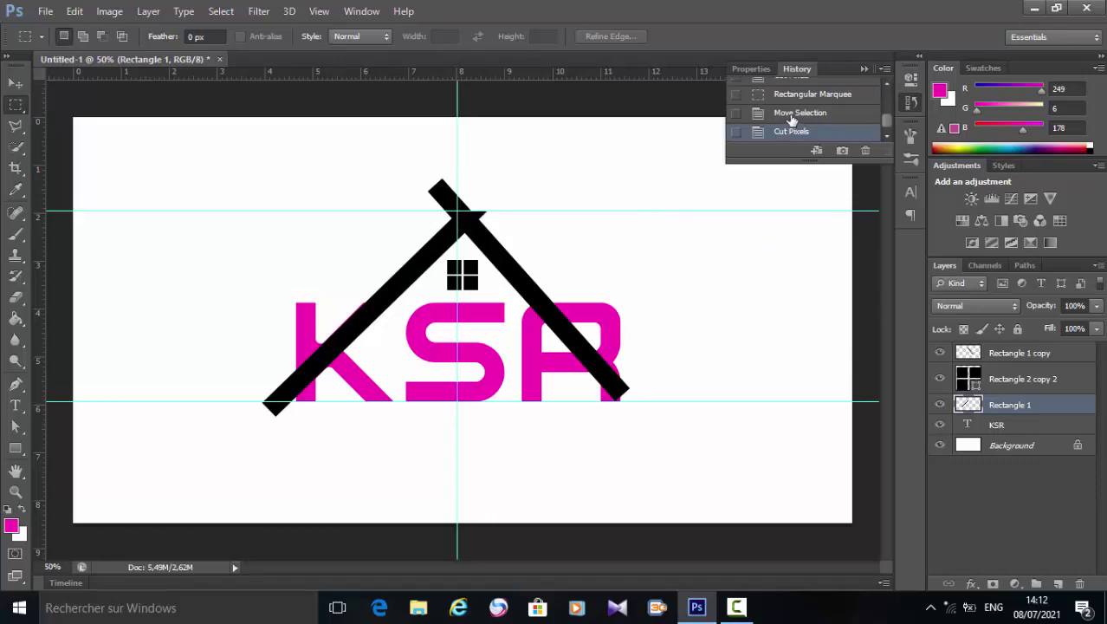
click(793, 114)
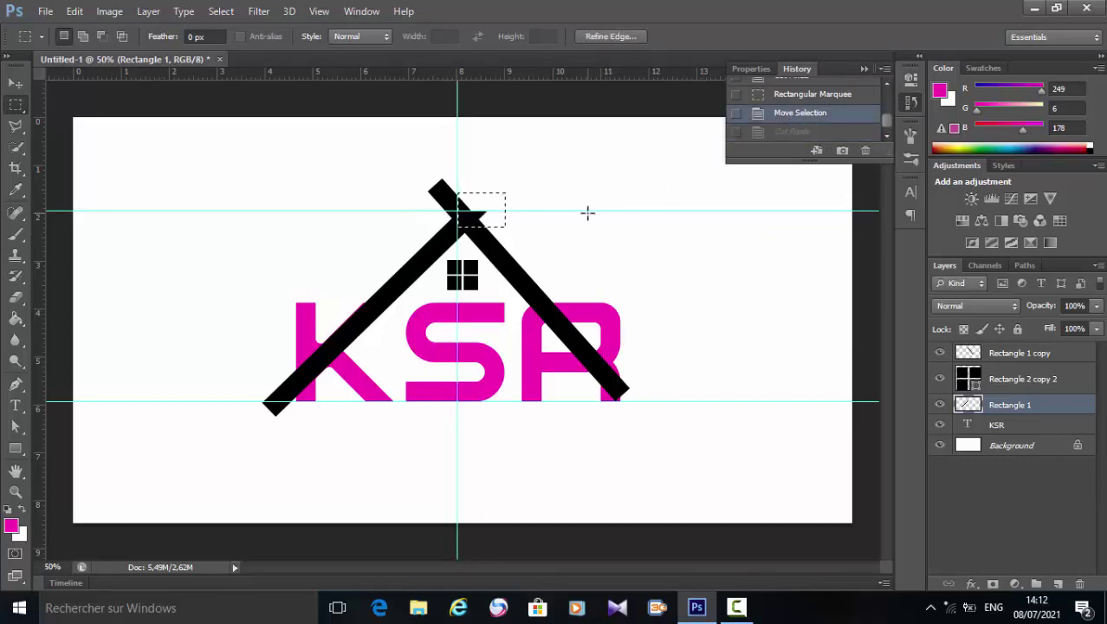
Try shifting the selected stub at the roof peak with the Move tool, undoing each move.
click(12, 86)
mouse_move(492, 205)
mouse_down()
mouse_move(505, 204)
mouse_move(494, 208)
mouse_up()
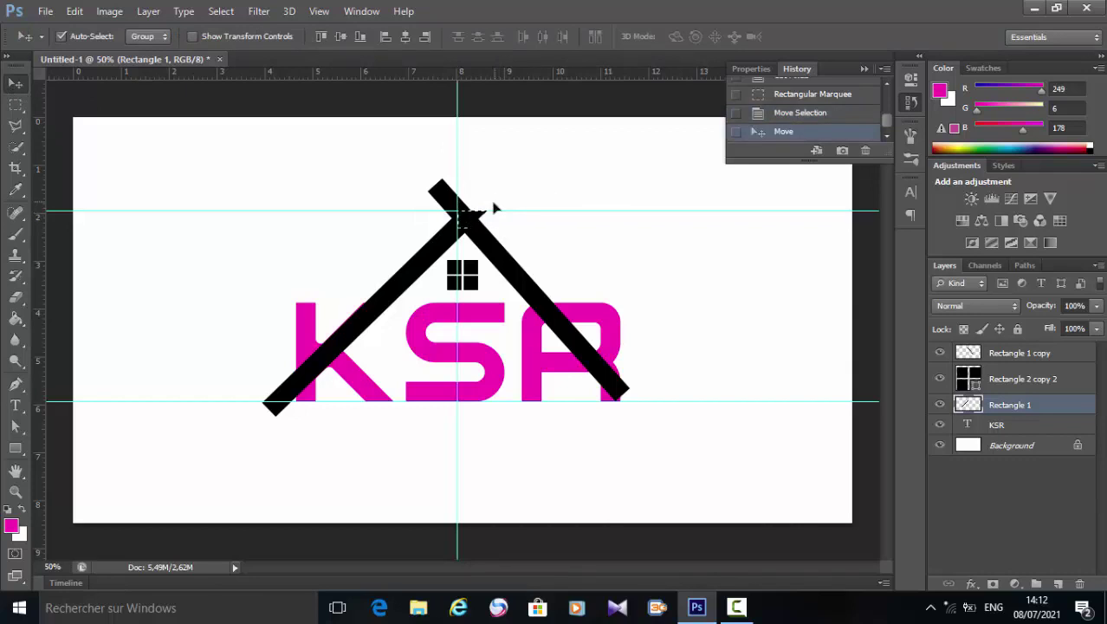
click(786, 118)
drag(492, 223, 493, 216)
click(822, 116)
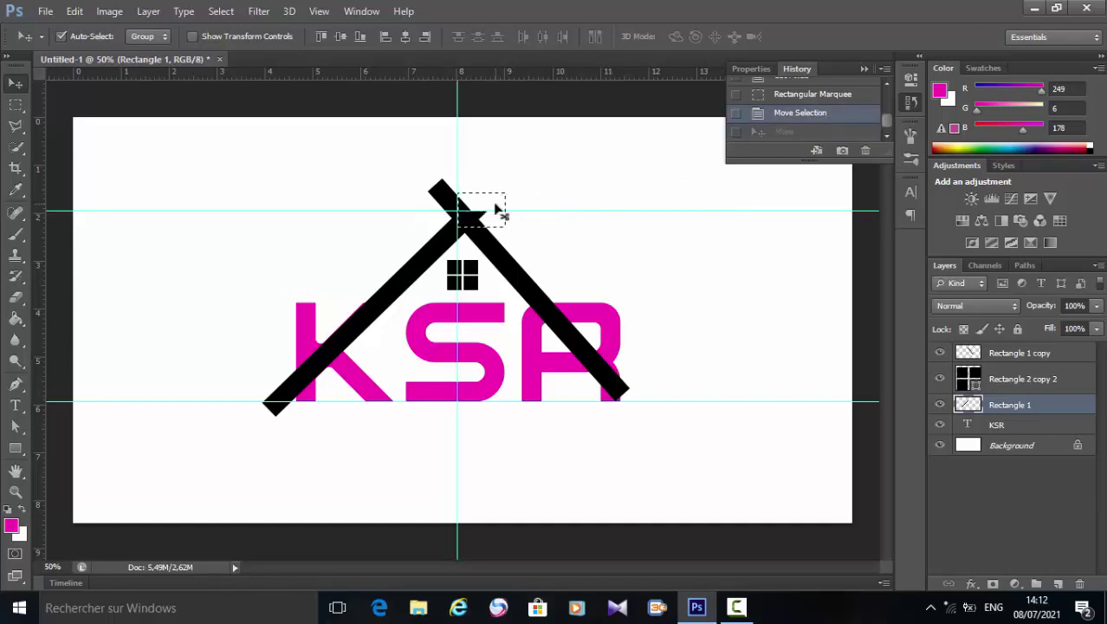
key(Up)
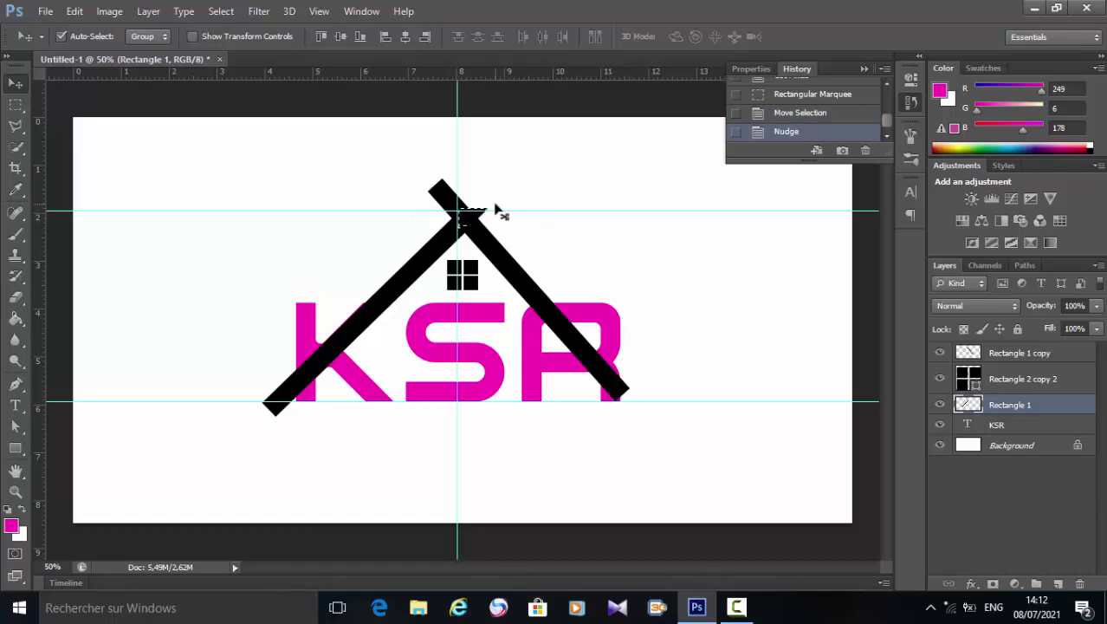
click(796, 117)
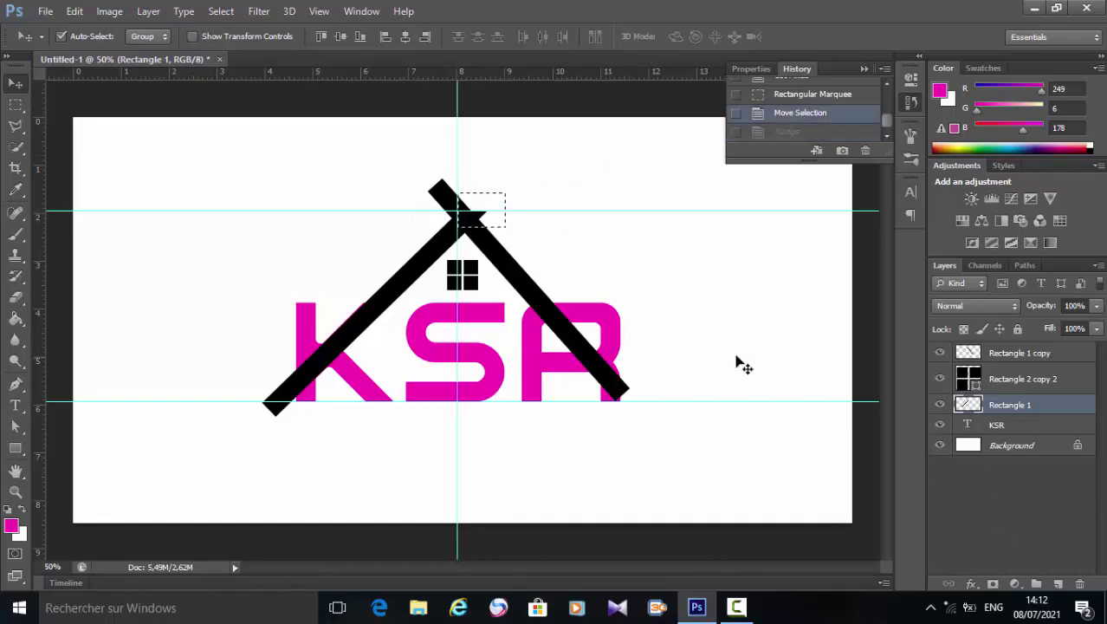
Drop the stub selection and roll the history back to the first Cut Pixels state.
key(ctrl+d)
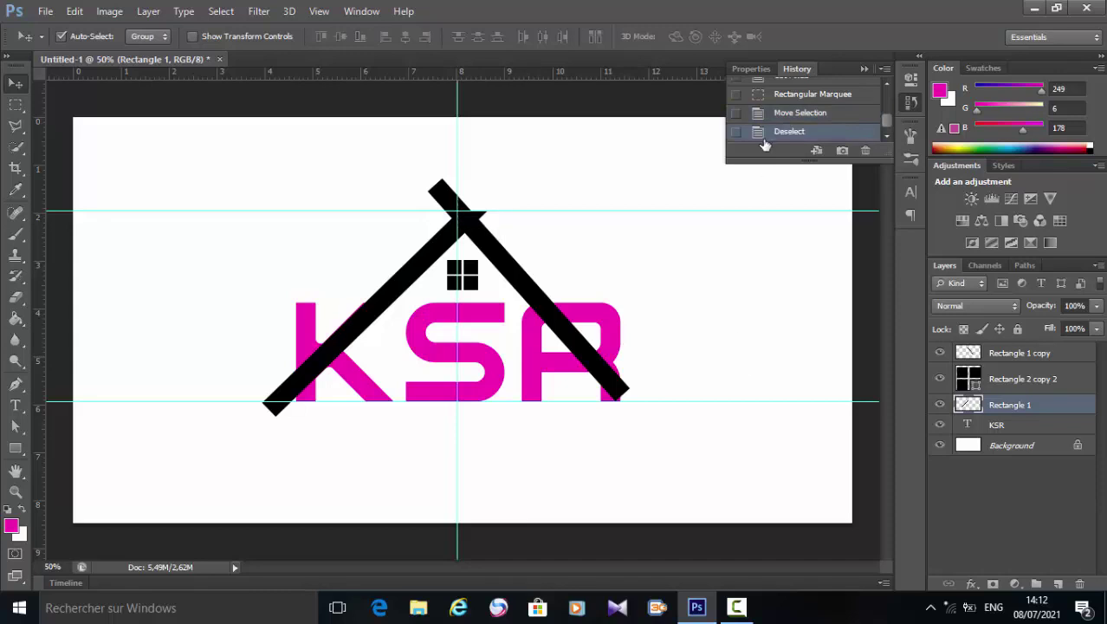
click(786, 115)
click(785, 99)
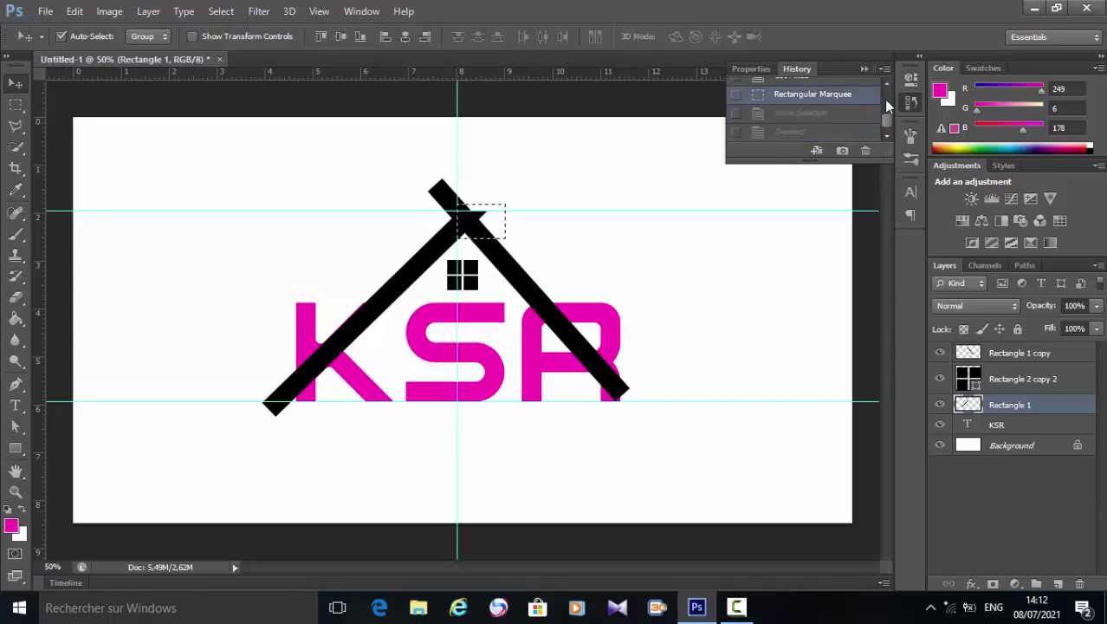
click(886, 84)
click(885, 84)
click(792, 114)
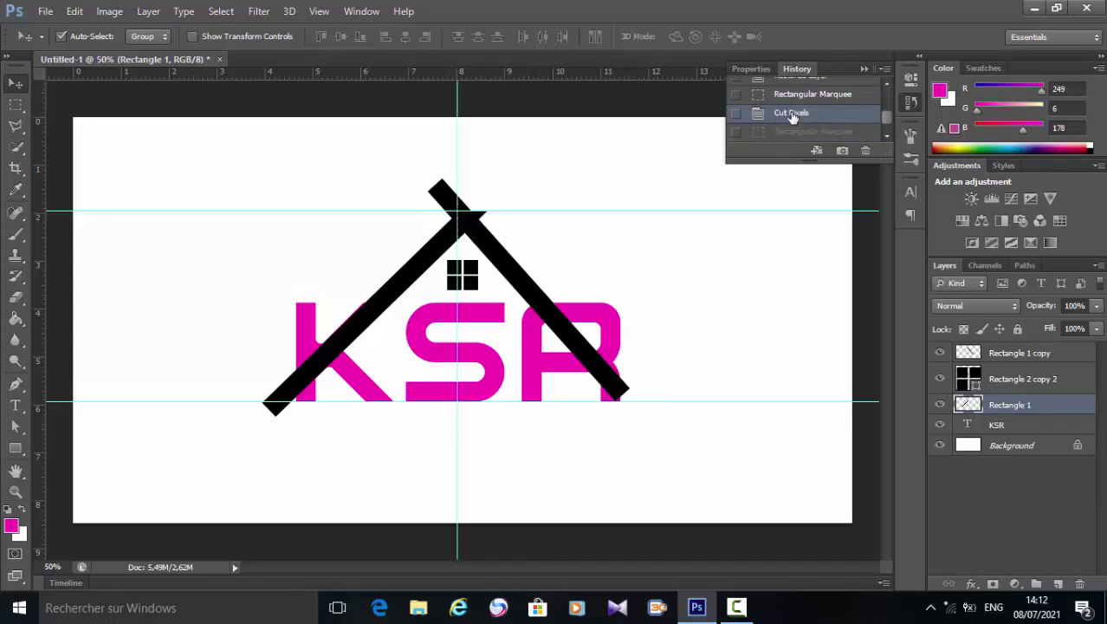
click(865, 67)
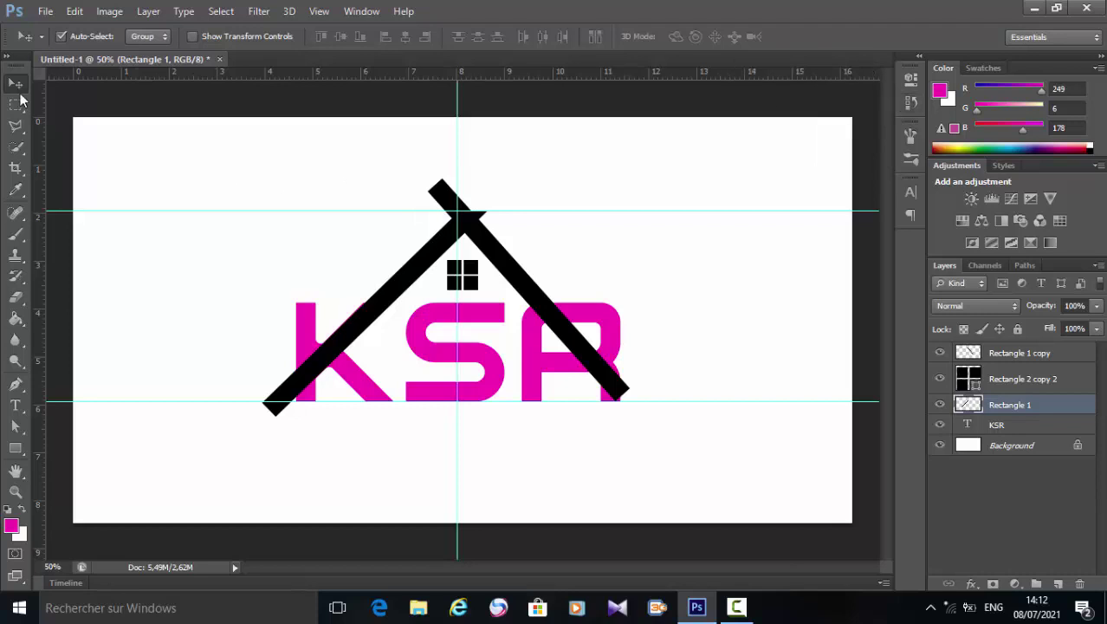
Select the Rectangle 1 bar's leftover stub beside the peak with a rectangular marquee, delete it and deselect.
key(m)
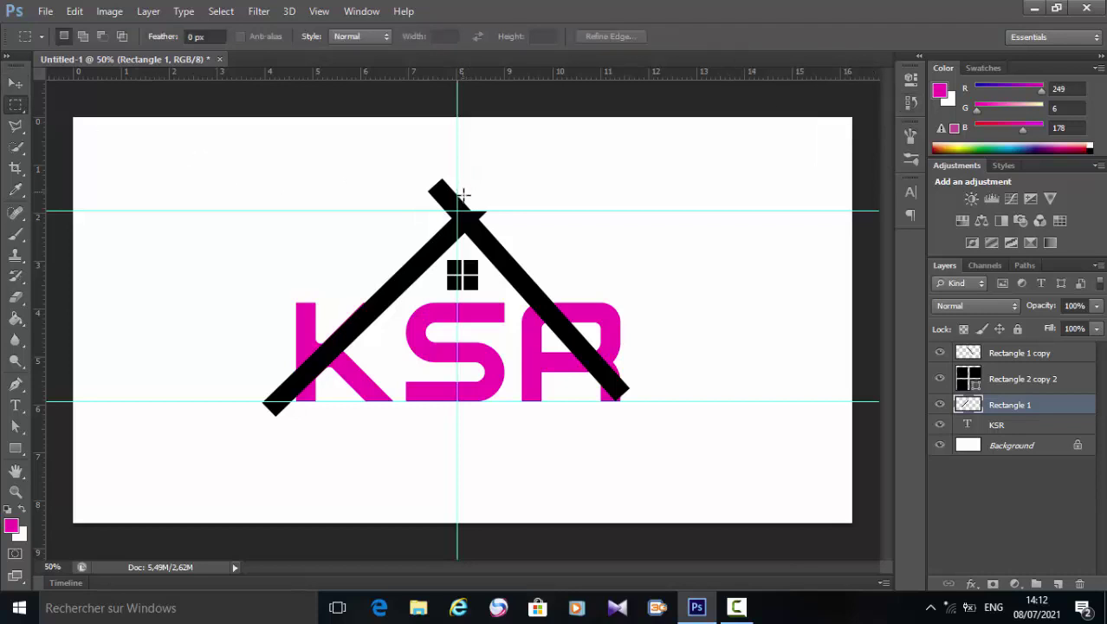
drag(461, 192, 507, 220)
drag(507, 221, 508, 221)
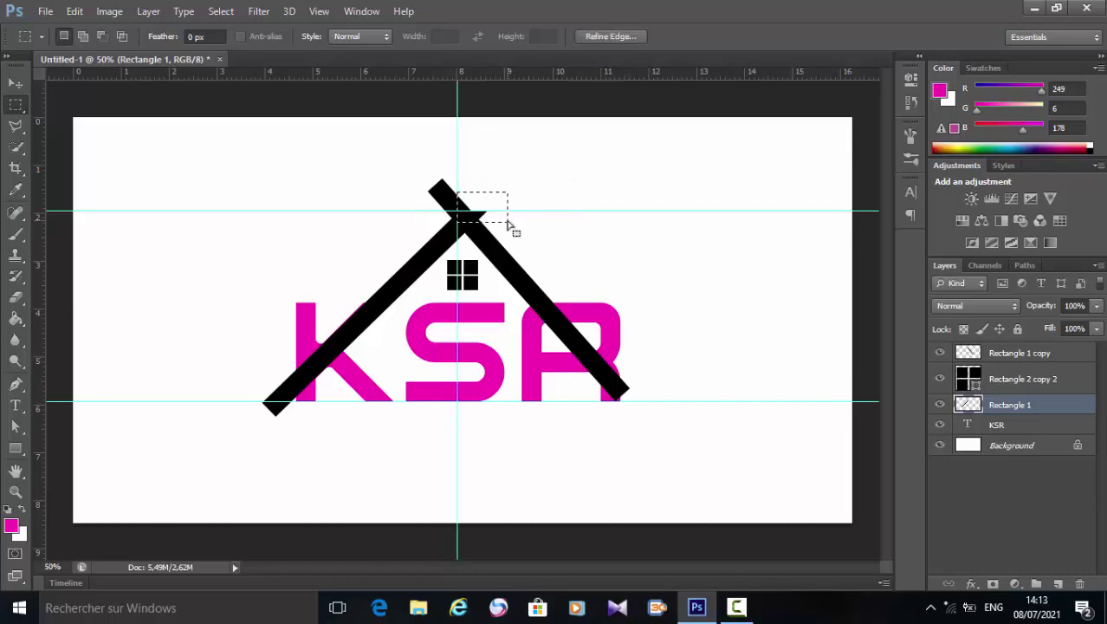
key(Delete)
key(ctrl+d)
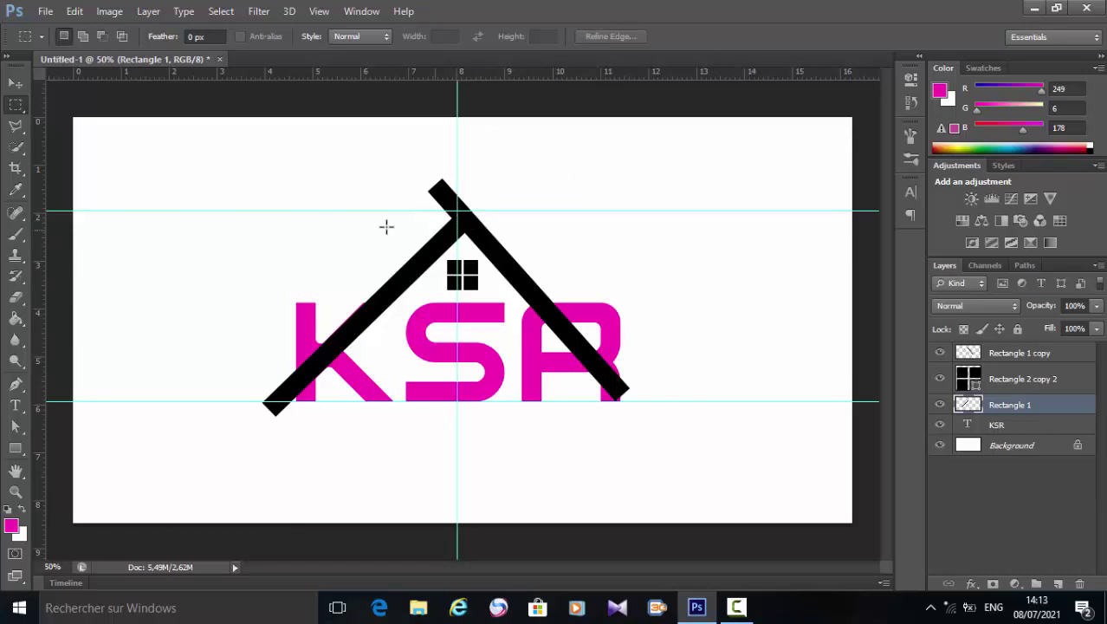
Trim the Rectangle 1 copy bar's protruding end above the upper guide and its leftover corner beside the peak using rectangular selections.
click(1019, 353)
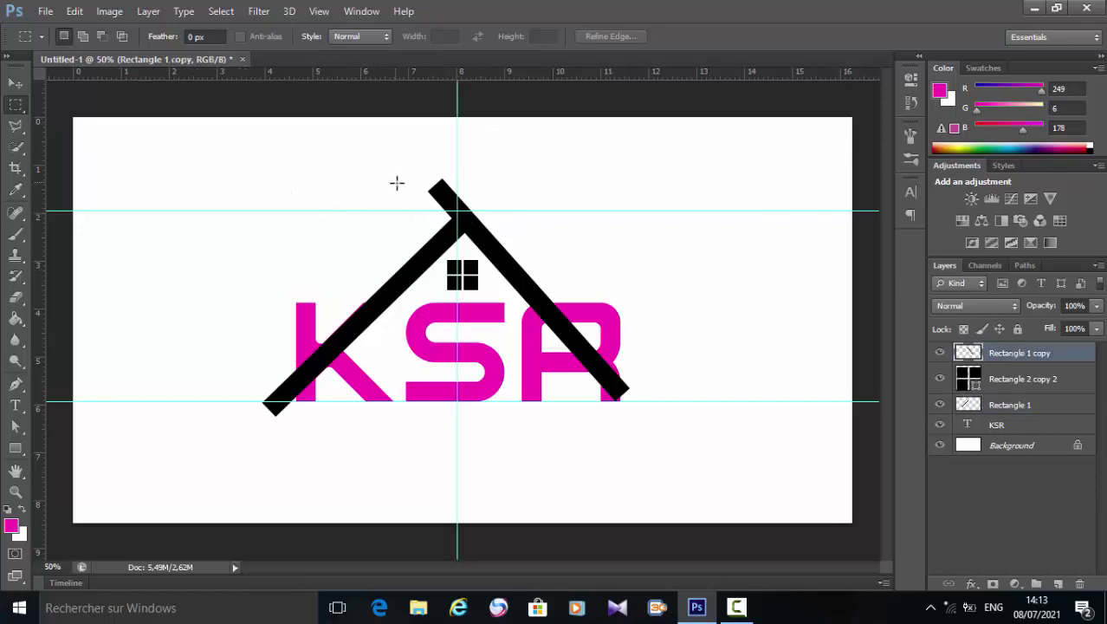
click(16, 84)
click(19, 108)
drag(403, 168, 491, 211)
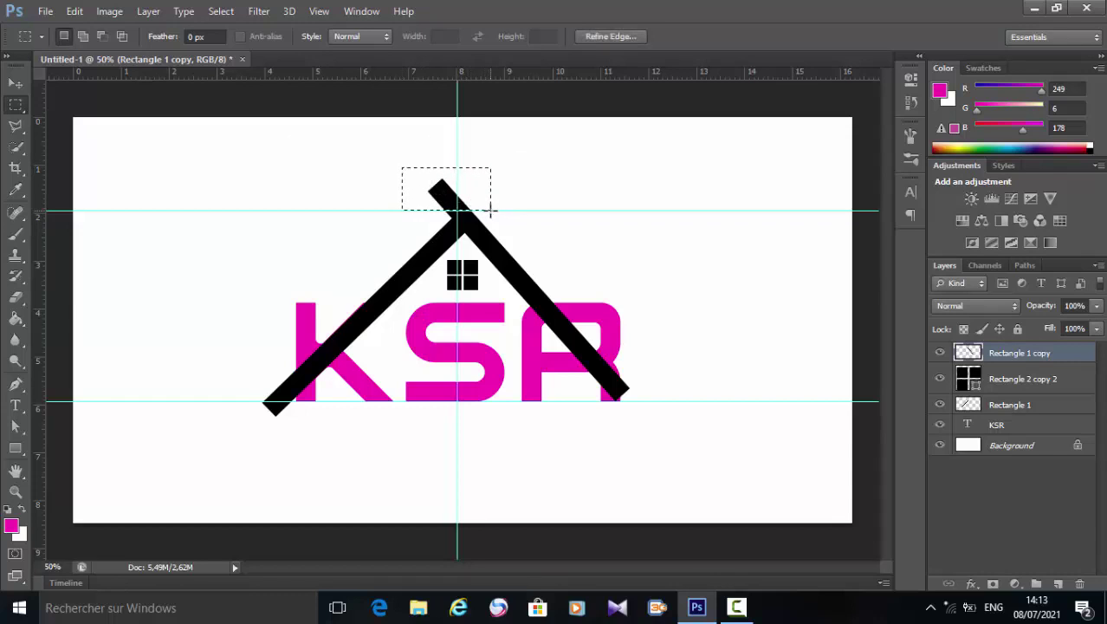
key(Delete)
key(ctrl+d)
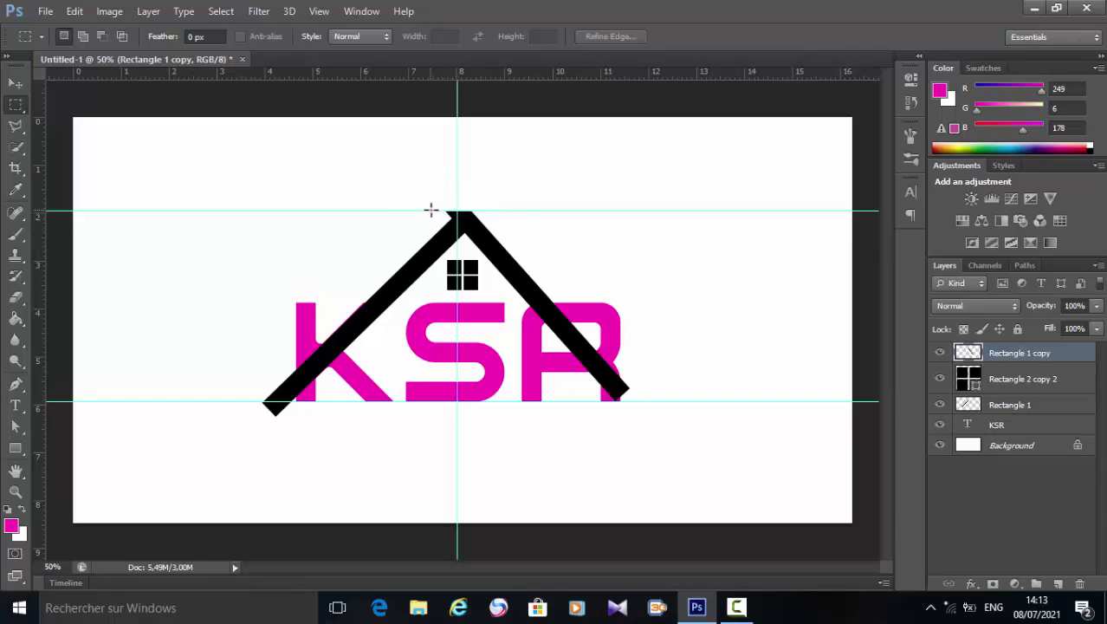
drag(434, 204, 456, 228)
key(ctrl+x)
Cut away the part of the Rectangle 1 bar that crosses the letter K using a rectangular selection.
drag(296, 302, 395, 417)
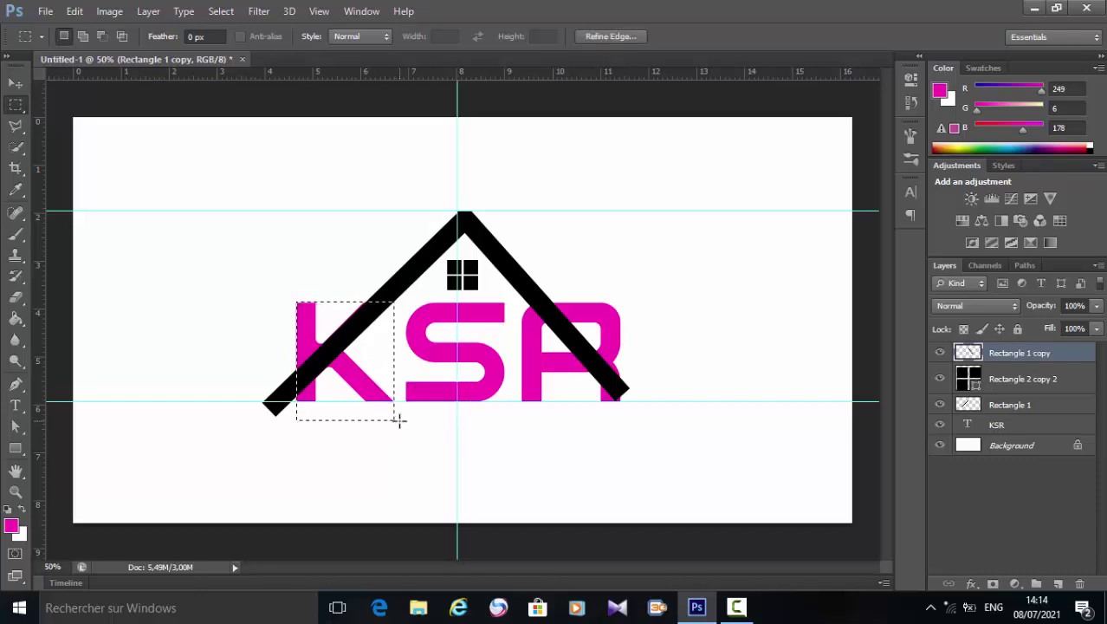
key(ctrl+x)
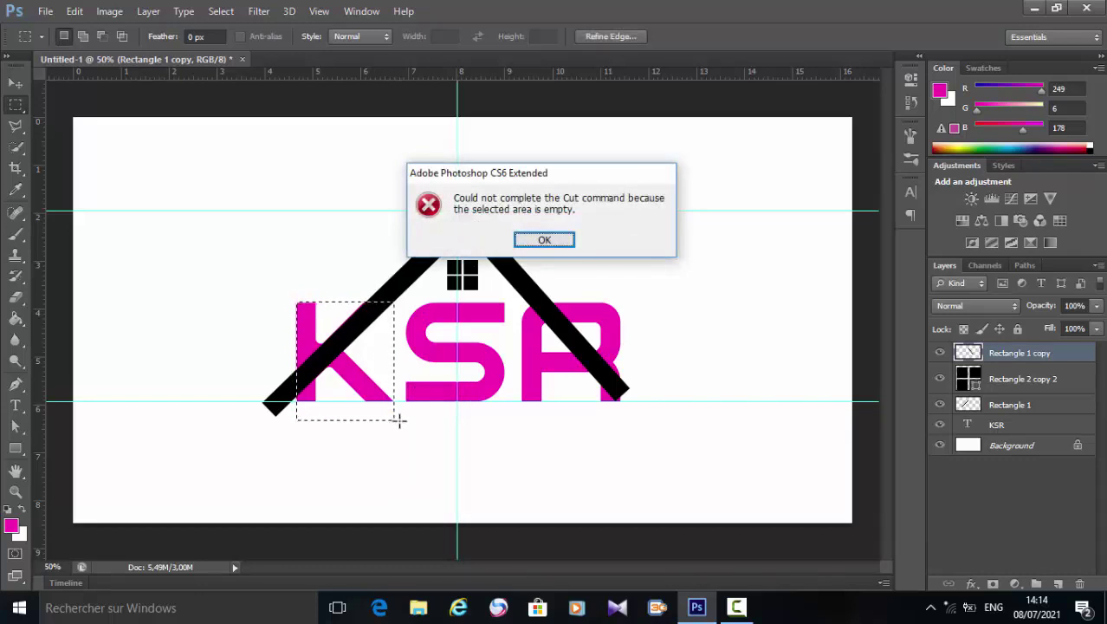
click(546, 240)
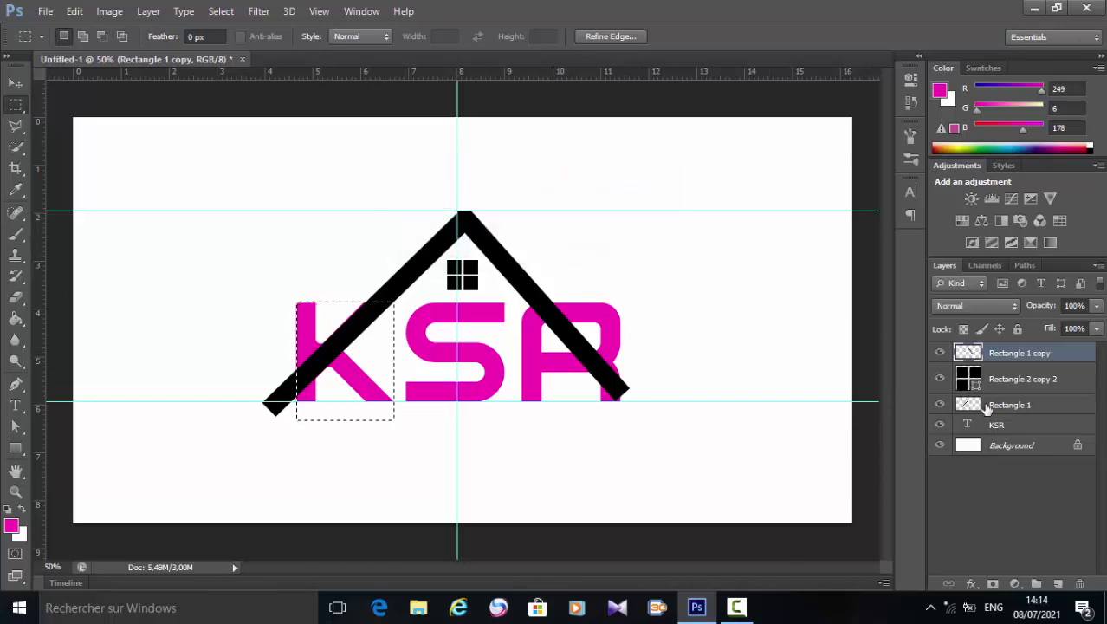
click(986, 408)
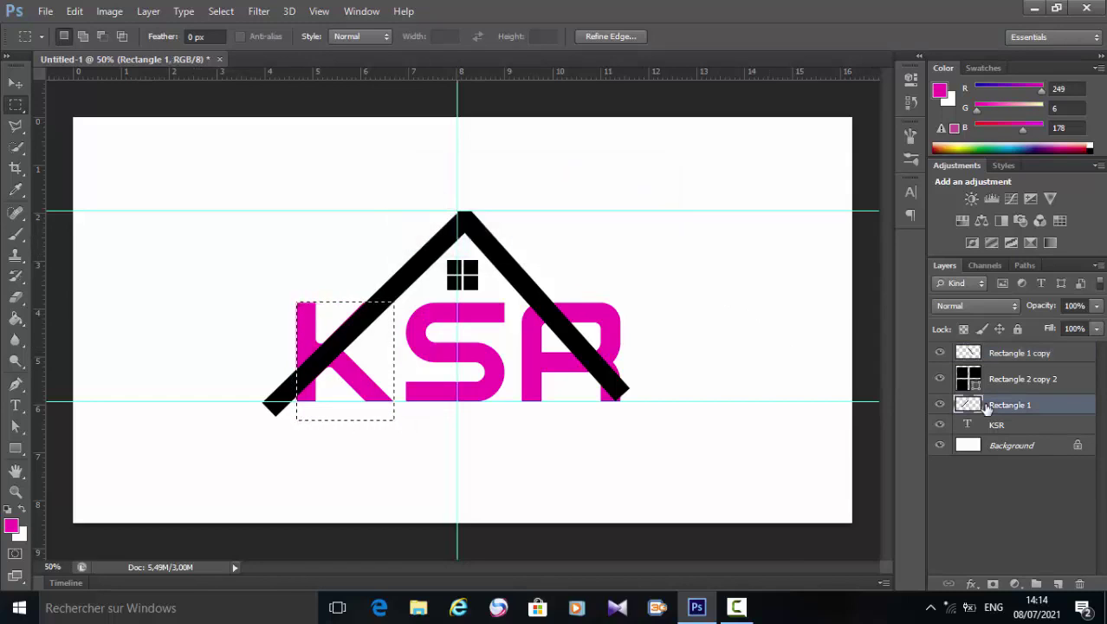
key(ctrl+x)
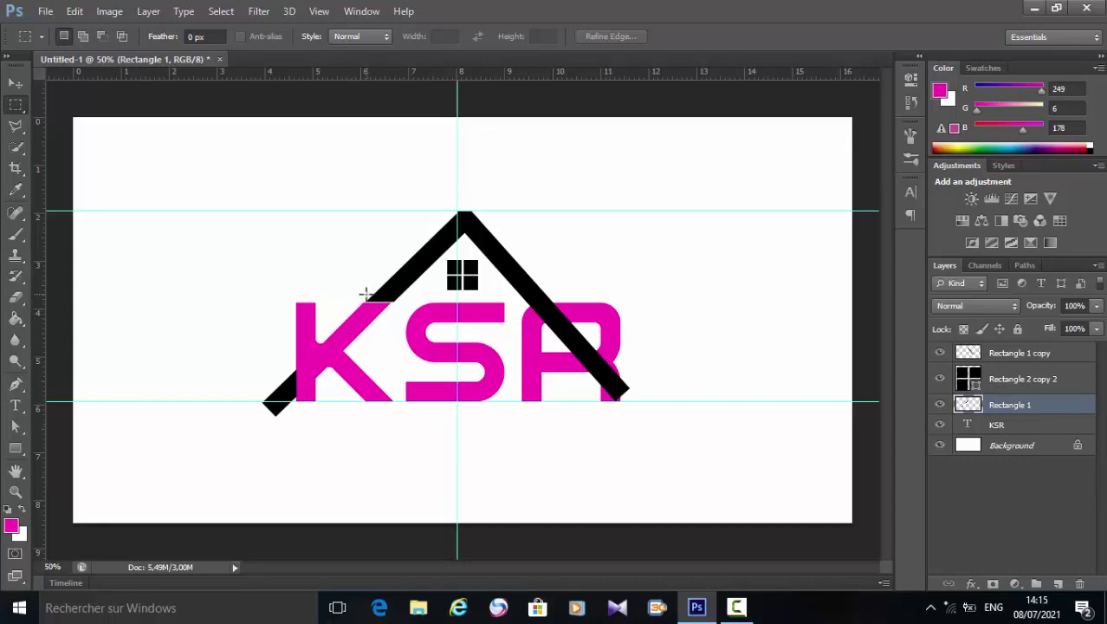
Delete a thin strip from the Rectangle 1 bar's lower end just above the letter K and deselect.
drag(364, 295, 404, 310)
key(Delete)
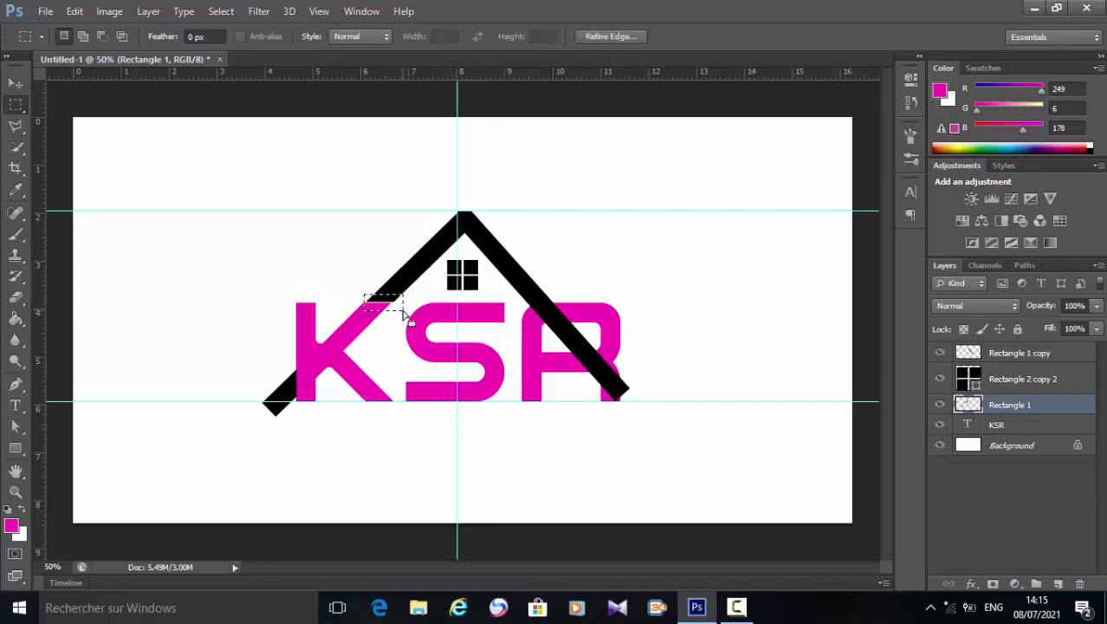
key(ctrl+d)
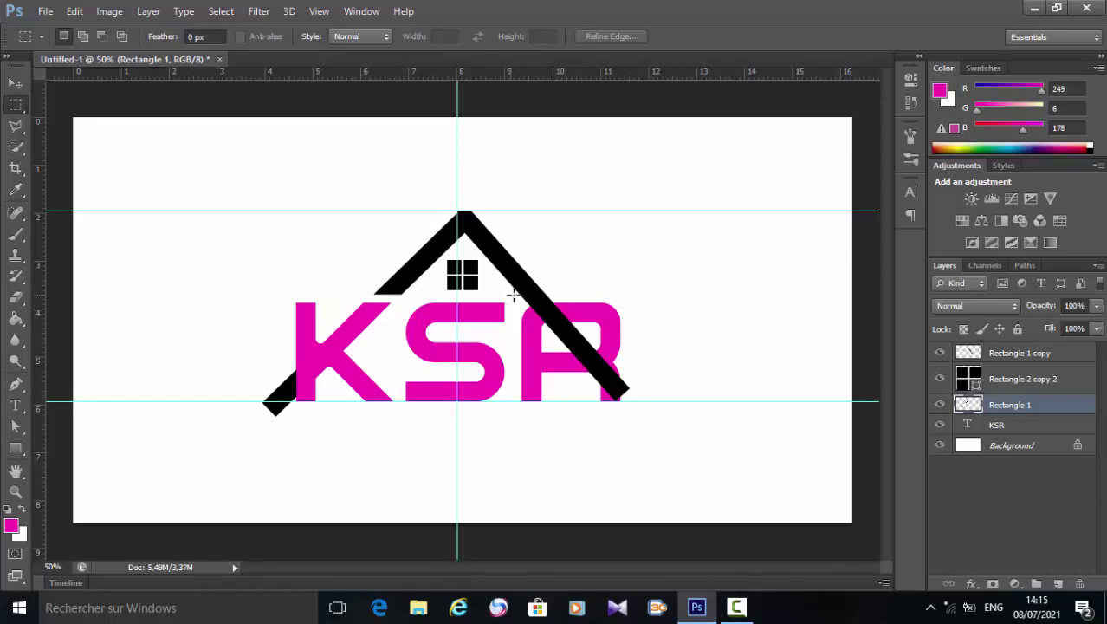
Delete the part of the Rectangle 1 copy bar crossing the letter R, level with the other roof end, and deselect.
drag(513, 295, 656, 416)
click(1006, 356)
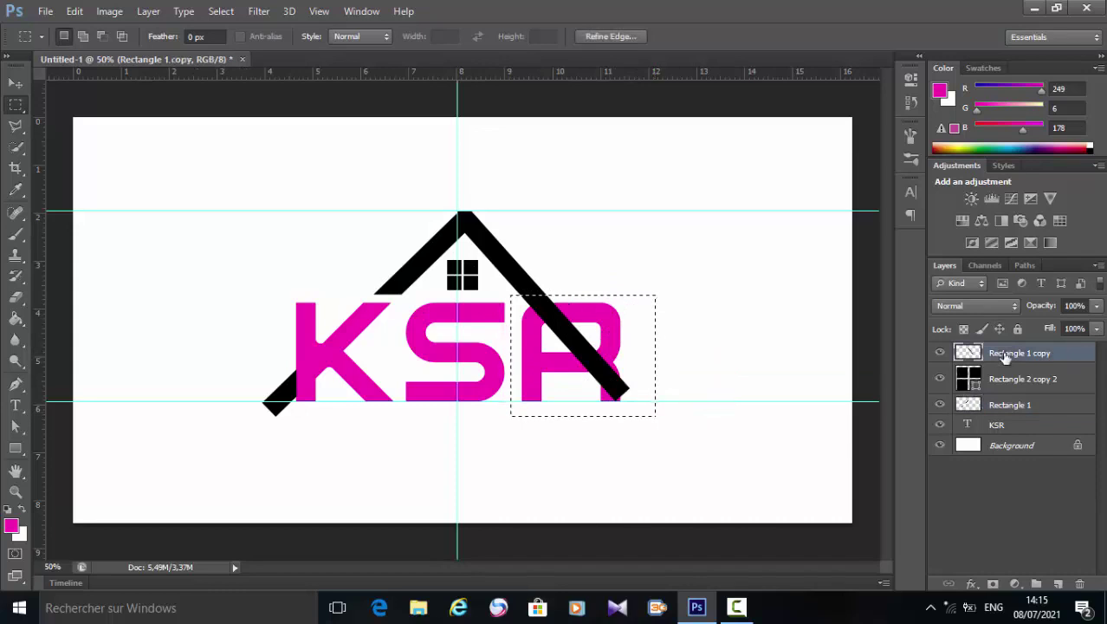
key(Delete)
key(ctrl+d)
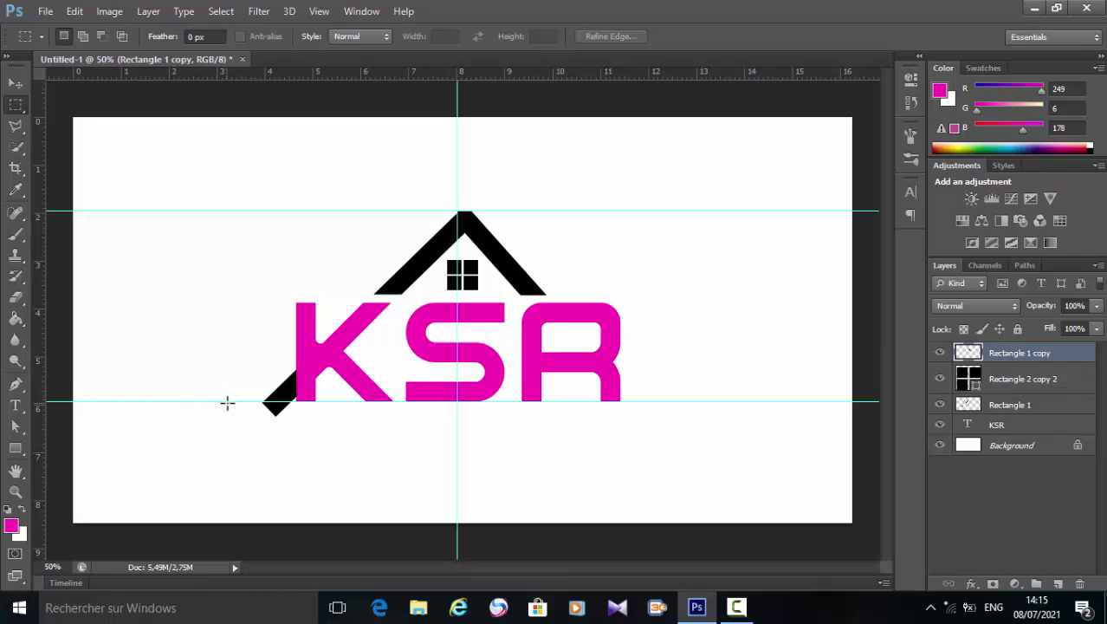
drag(227, 401, 331, 423)
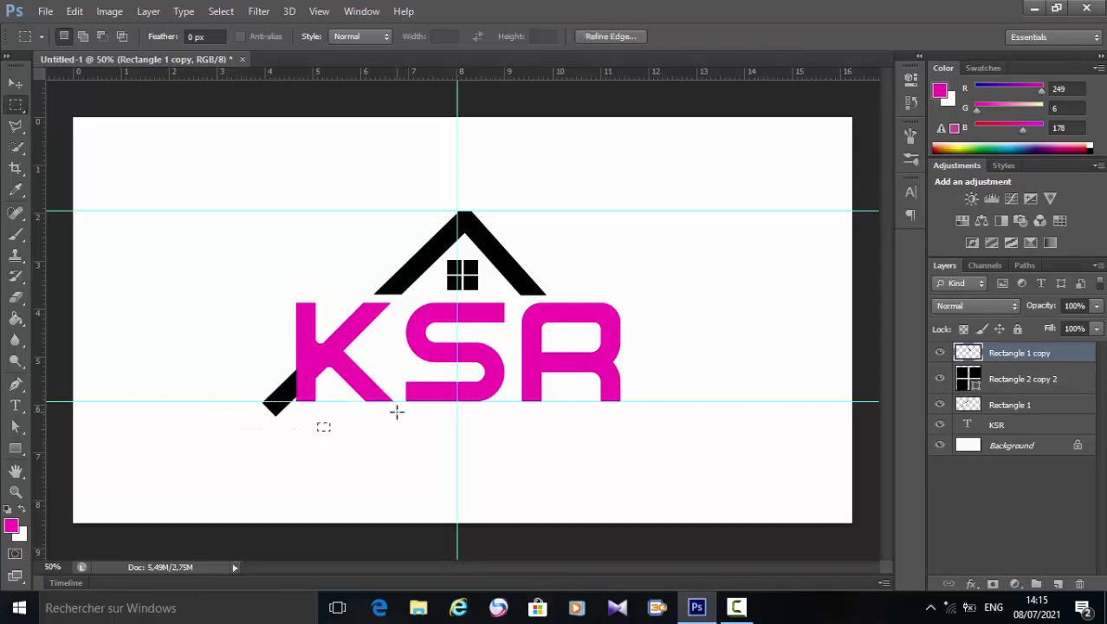
click(321, 433)
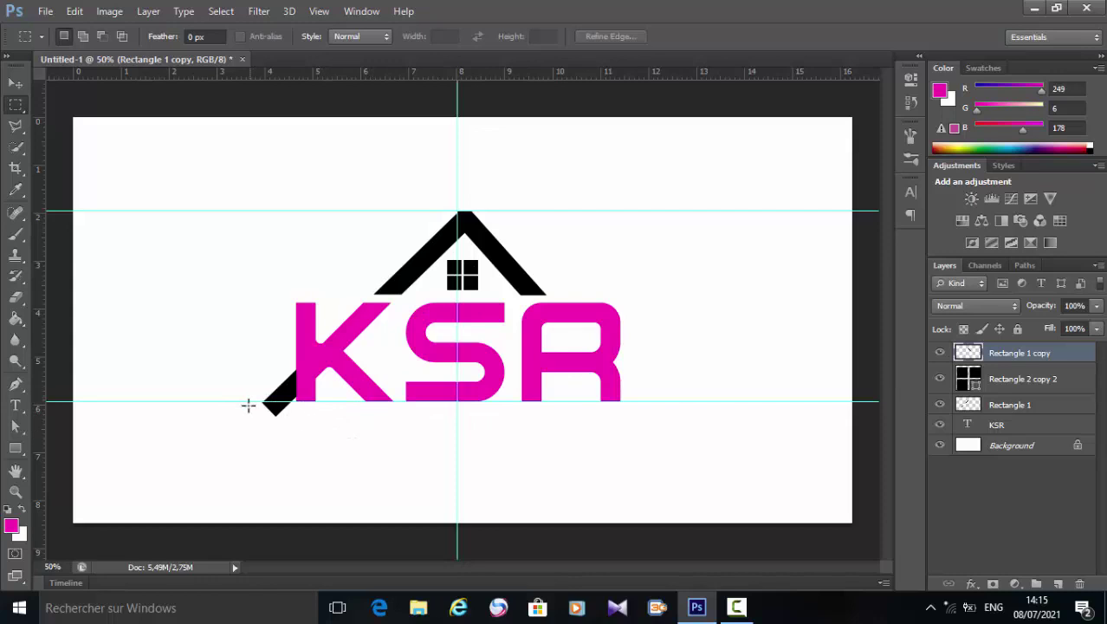
drag(248, 401, 331, 429)
drag(521, 428, 762, 421)
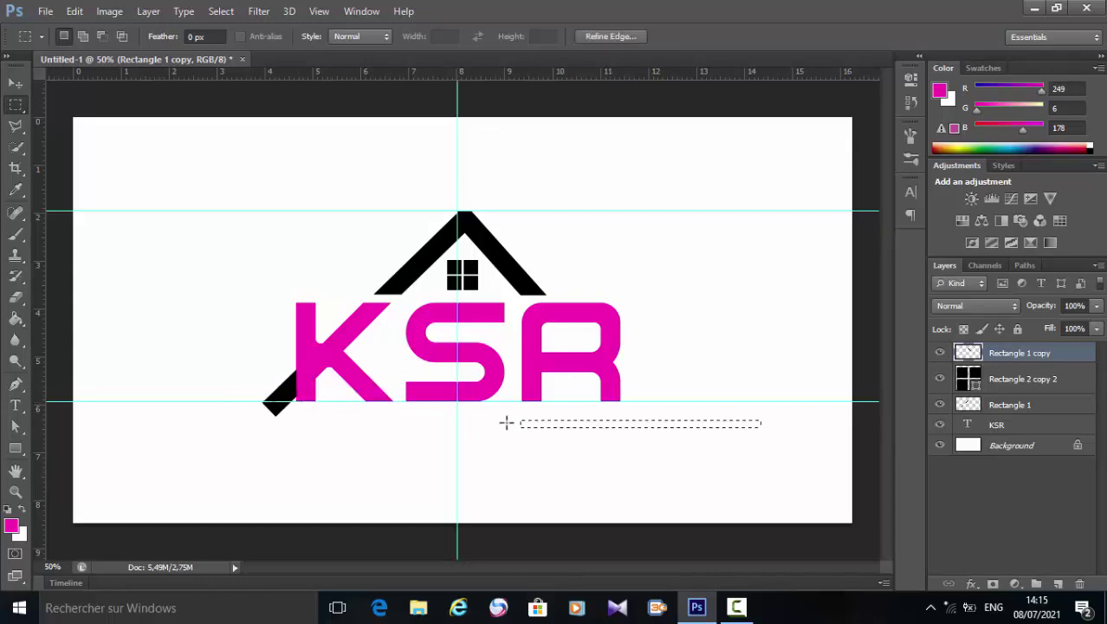
click(403, 428)
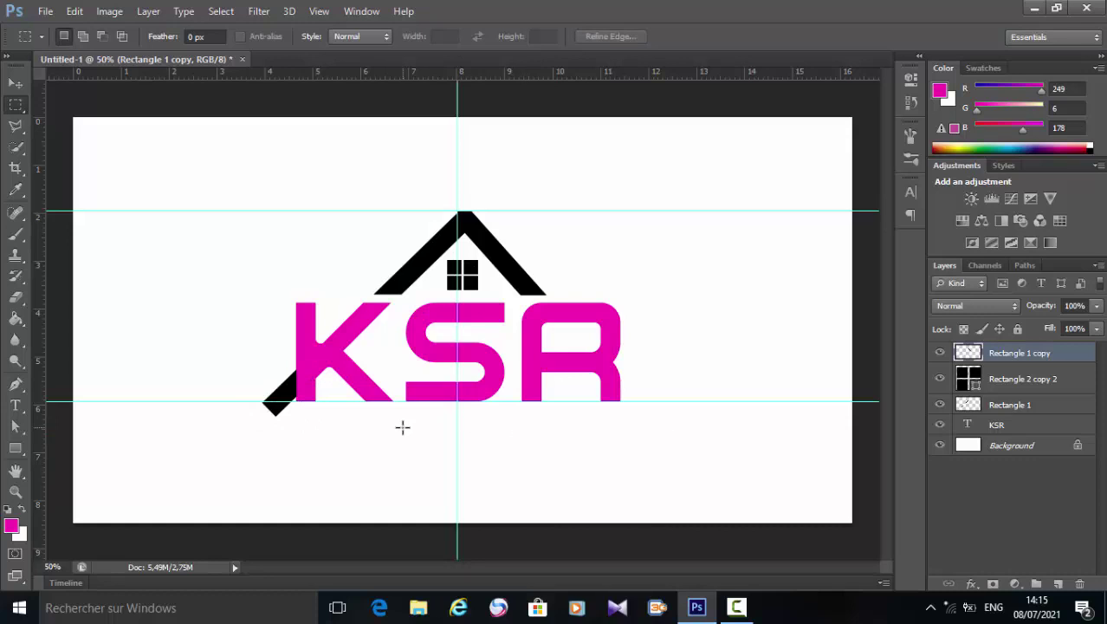
Delete the part of the Rectangle 1 remnant lying below the lower guide beside the K, and deselect.
drag(225, 401, 328, 439)
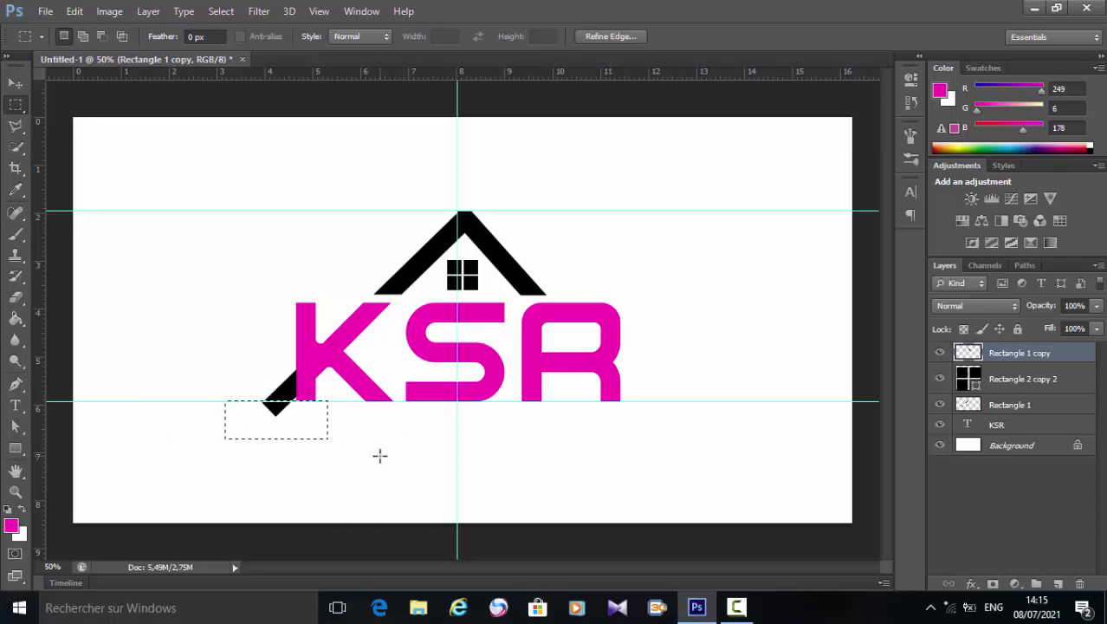
click(968, 405)
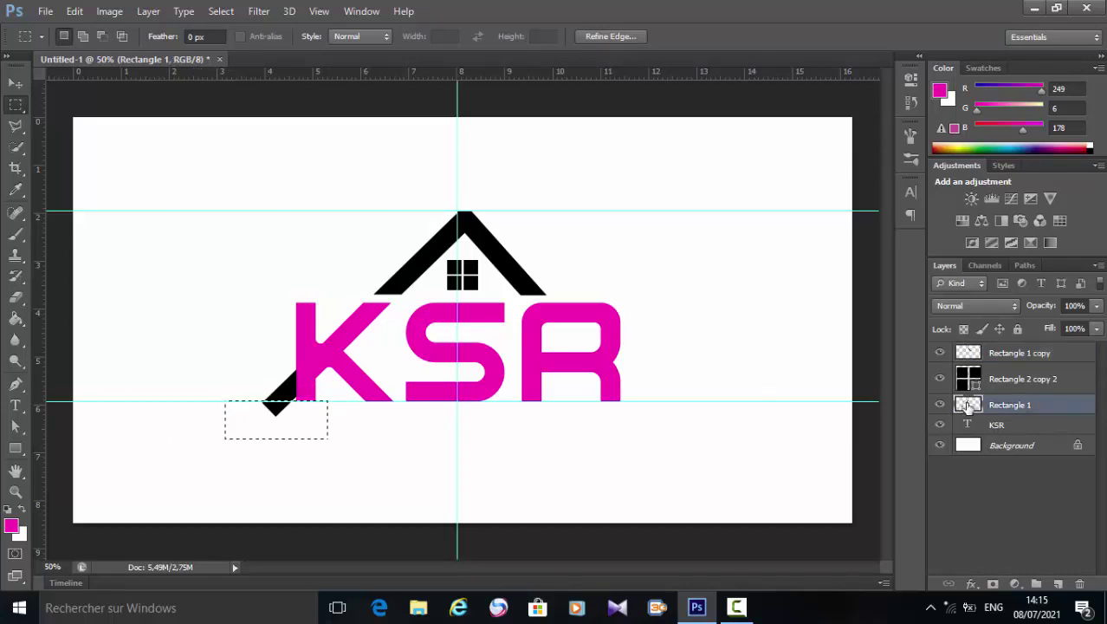
key(Delete)
key(ctrl+d)
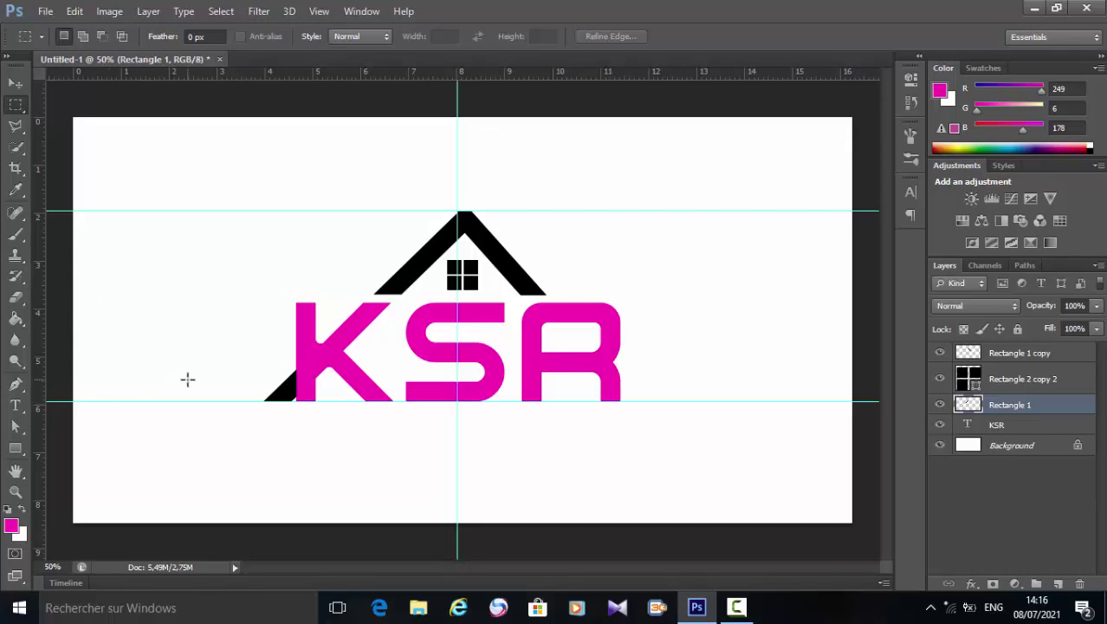
Delete a narrow vertical strip of the black remnant where it touches the K, leaving a gap, and deselect.
drag(307, 336, 373, 351)
key(ctrl+d)
drag(290, 370, 303, 411)
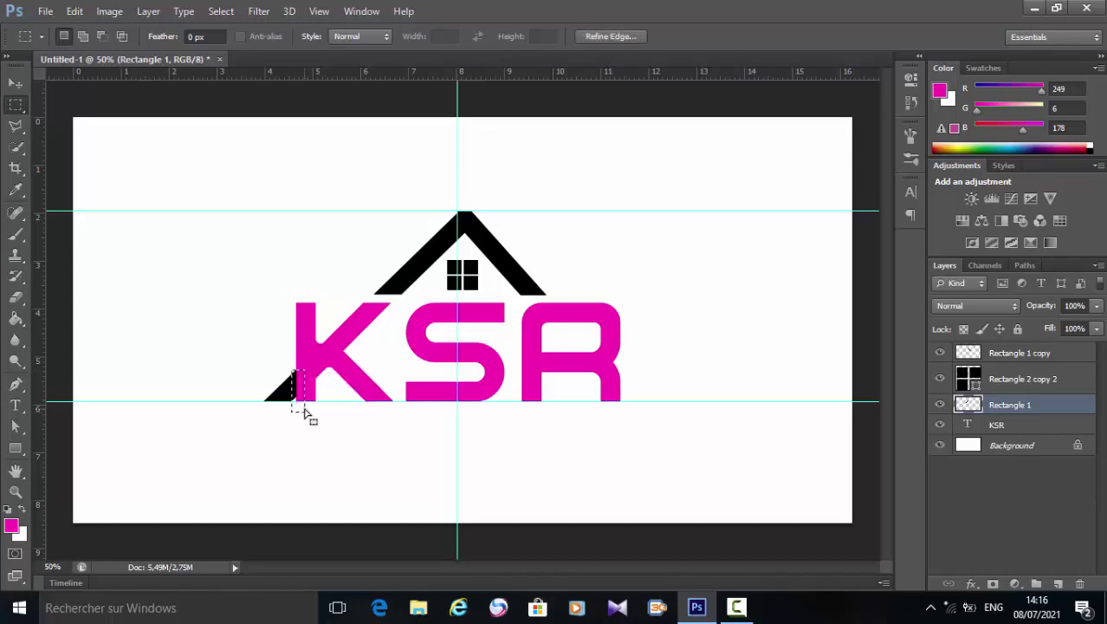
key(Delete)
key(ctrl+d)
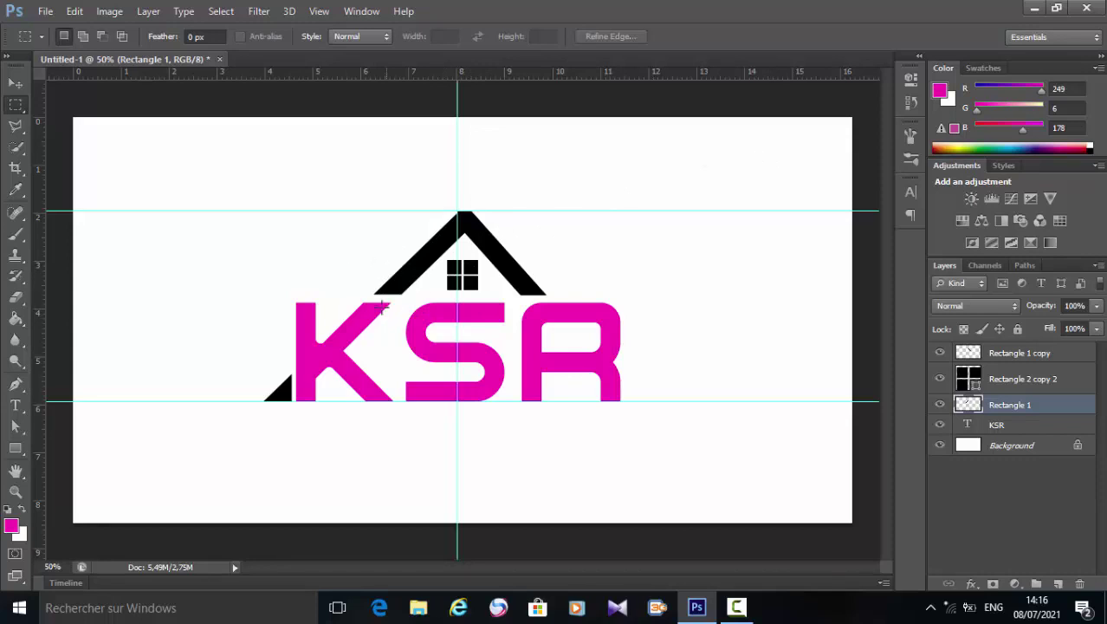
Start a text line below the black remnant, change the keyboard language to French and clear the trial characters.
click(17, 406)
click(282, 439)
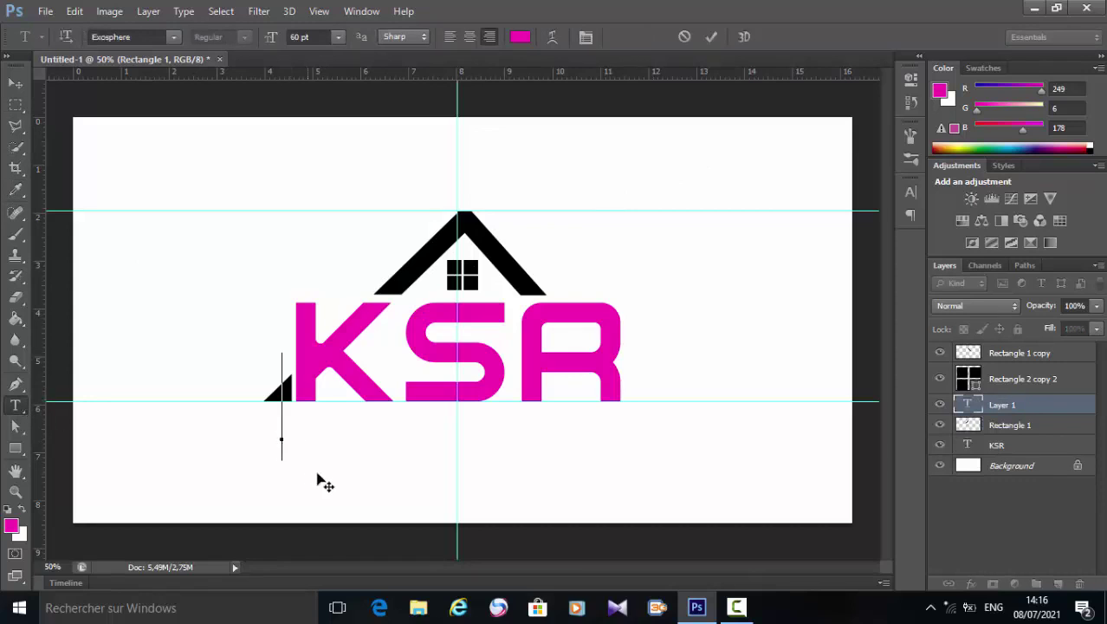
text(;)
key(BackSpace)
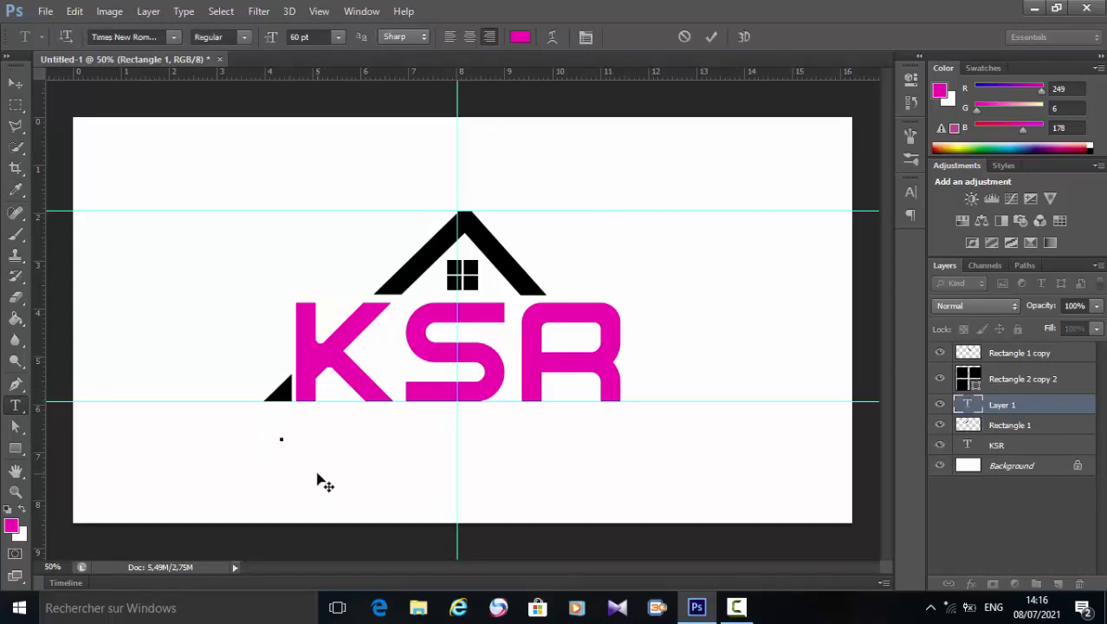
key(alt+shift)
text(MA)
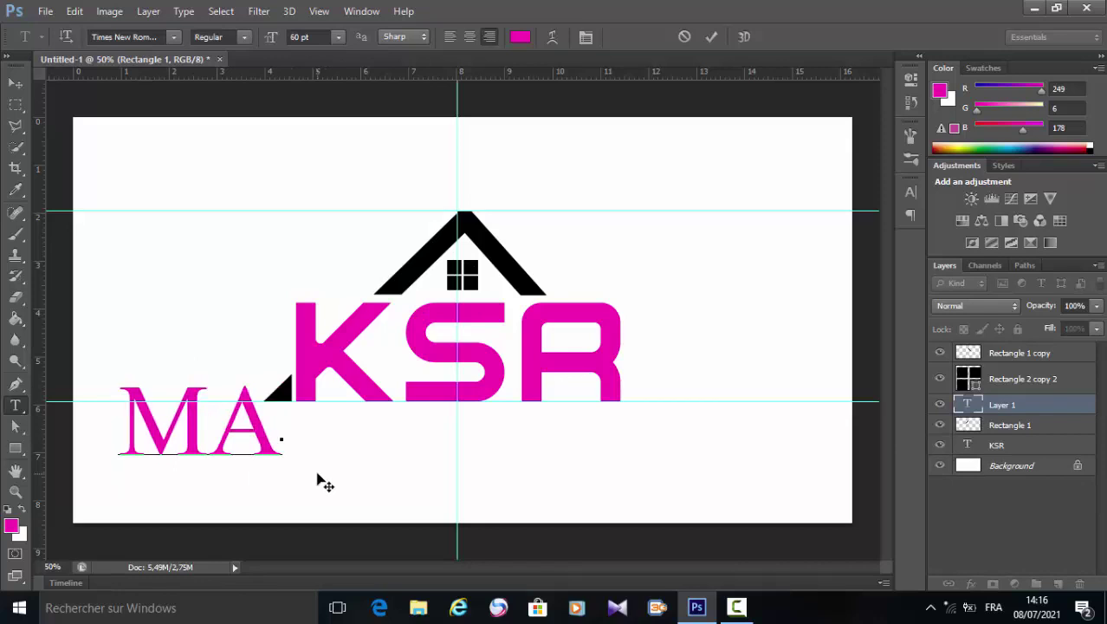
key(BackSpace)
key(BackSpace)
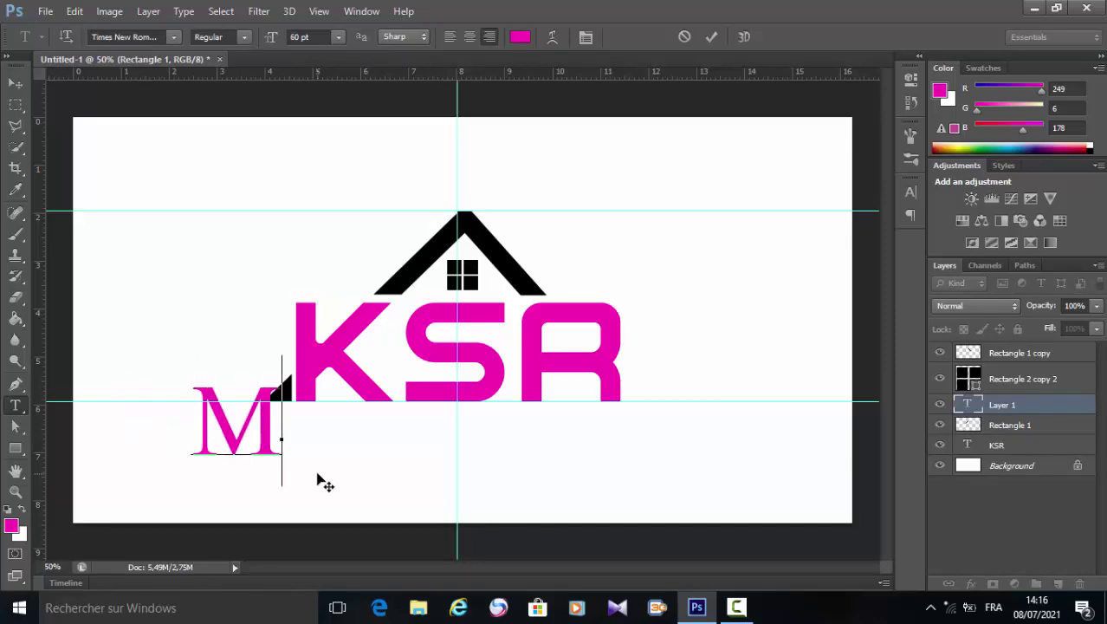
Set the text size to 24 pt, enter MANAGEMENT and commit the text.
click(338, 37)
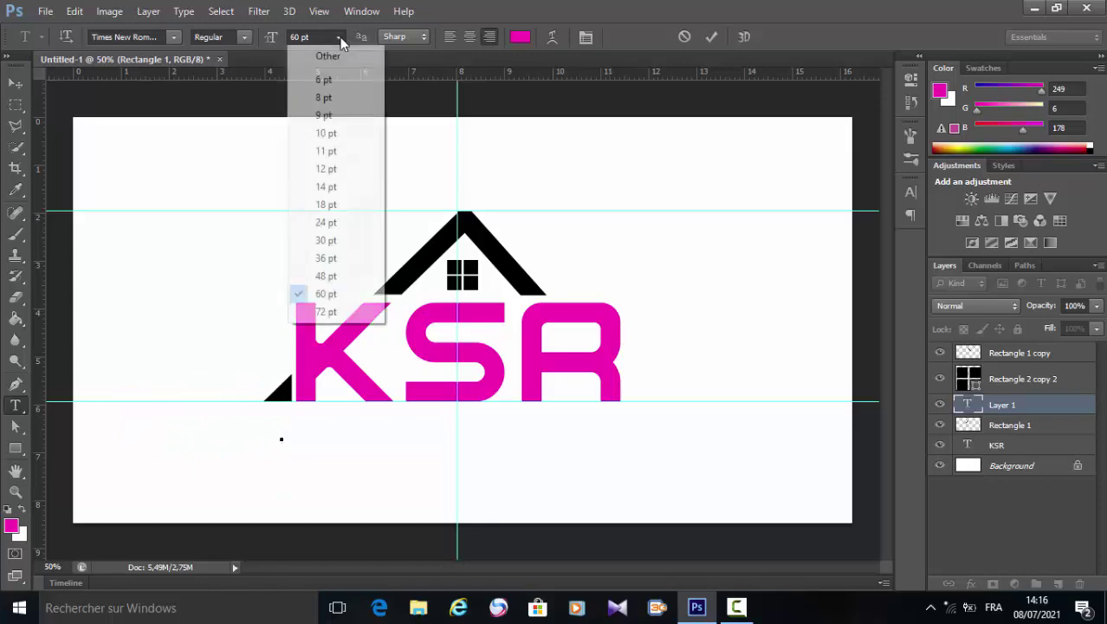
click(326, 222)
text(M)
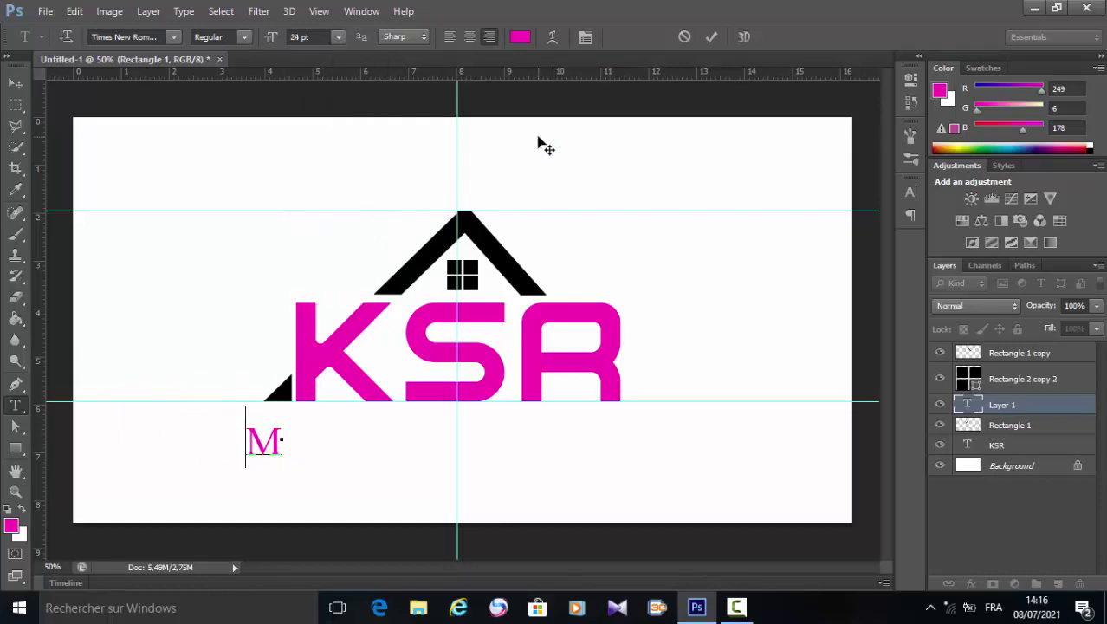
text(ANAG)
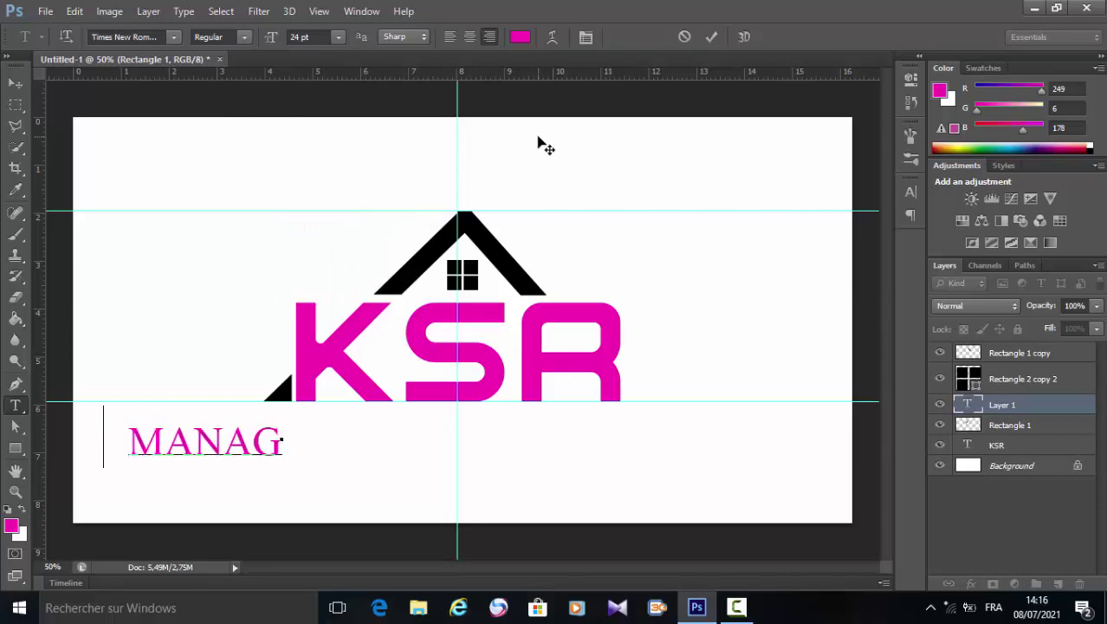
text(EME)
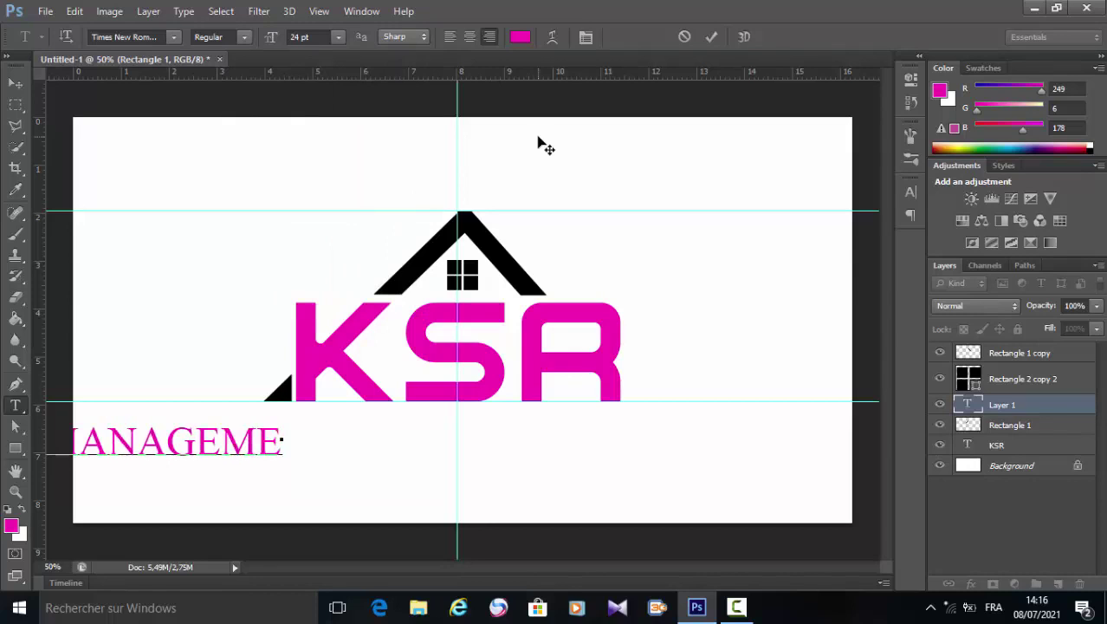
text(NT)
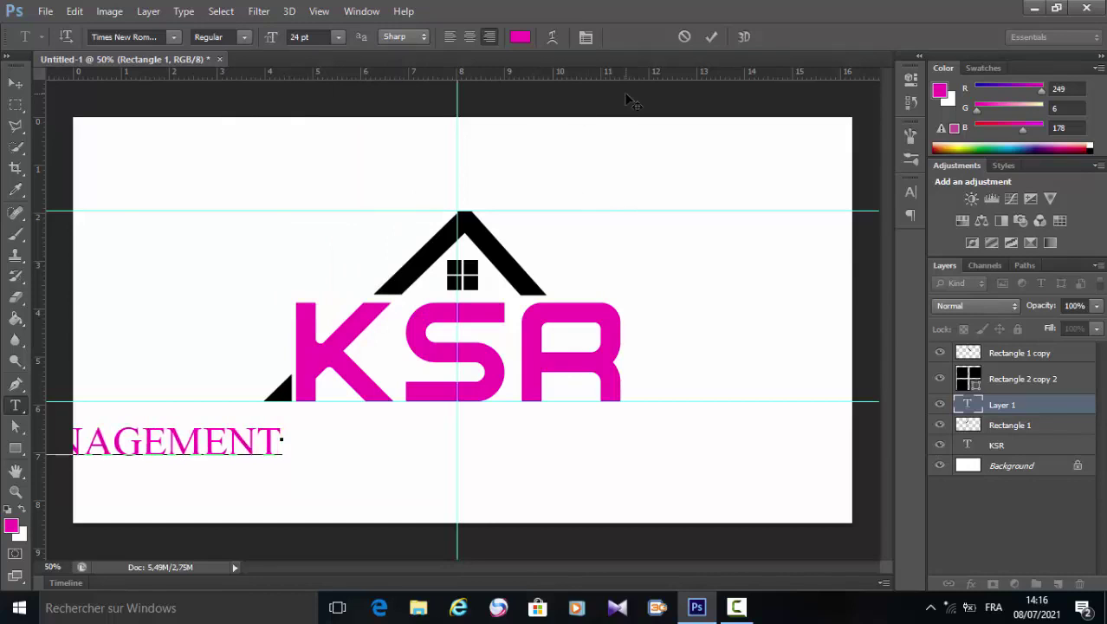
click(713, 46)
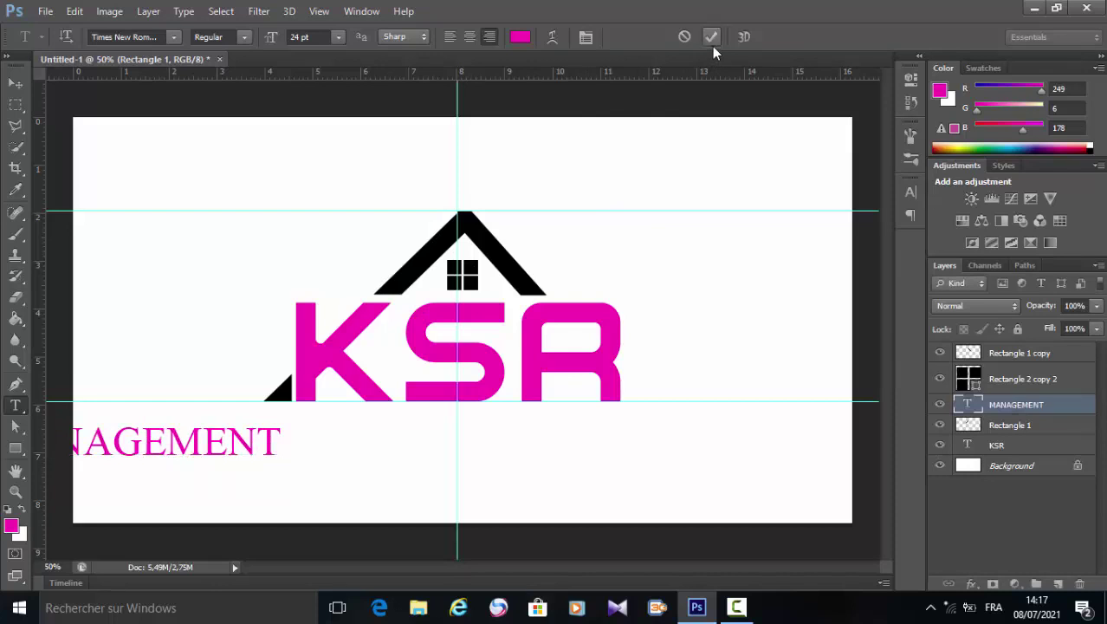
Move the MANAGEMENT text with Free Transform so it sits centred on the vertical guide just beneath KSR.
key(ctrl+t)
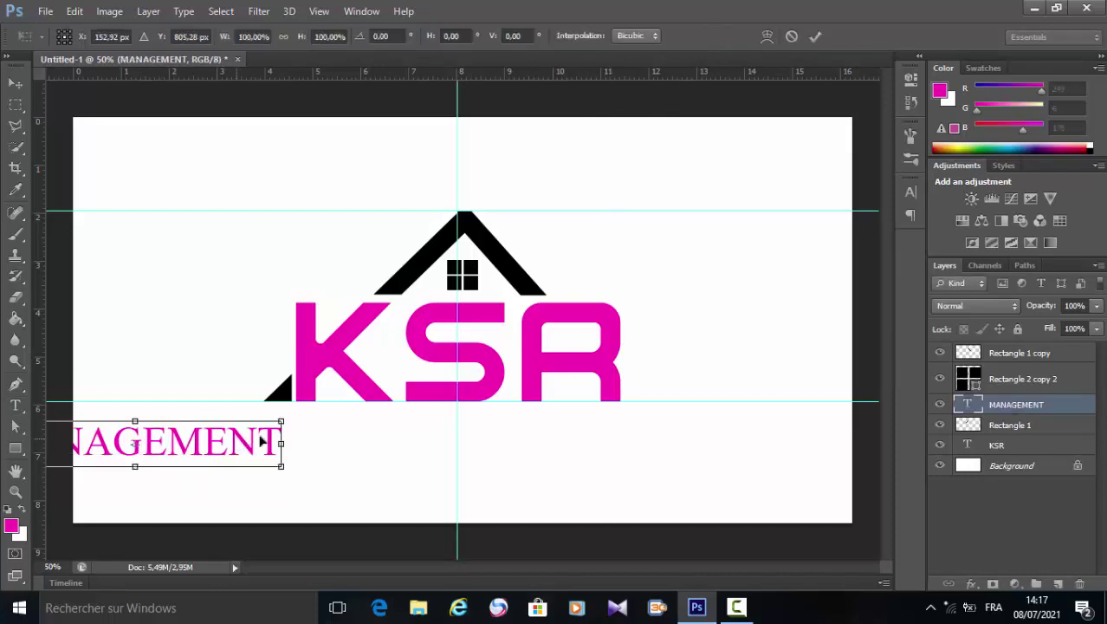
drag(260, 441, 559, 430)
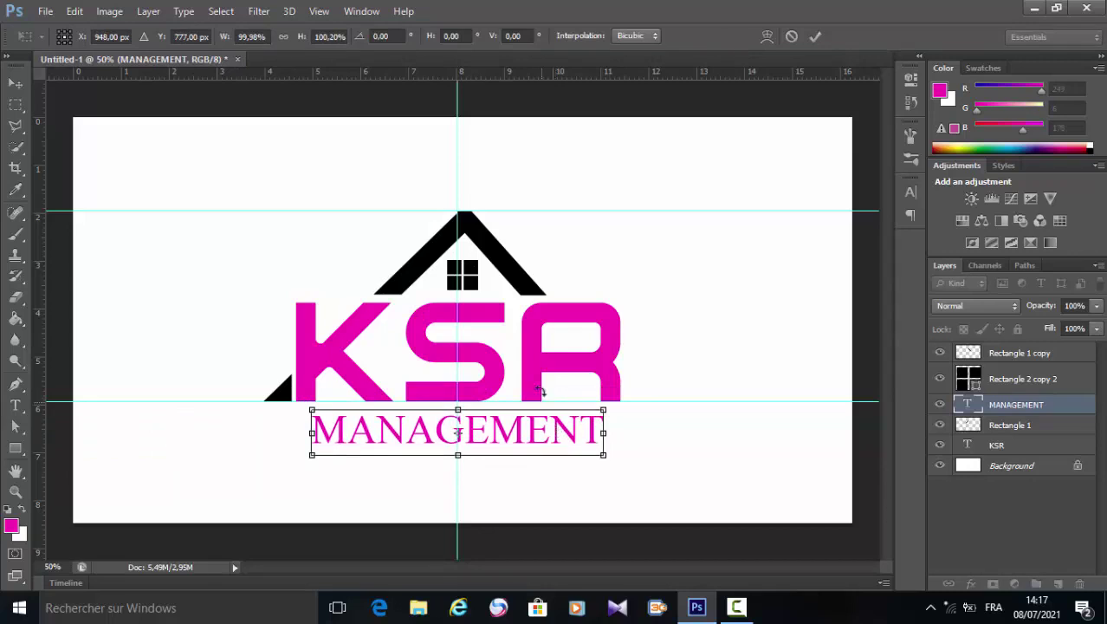
click(814, 37)
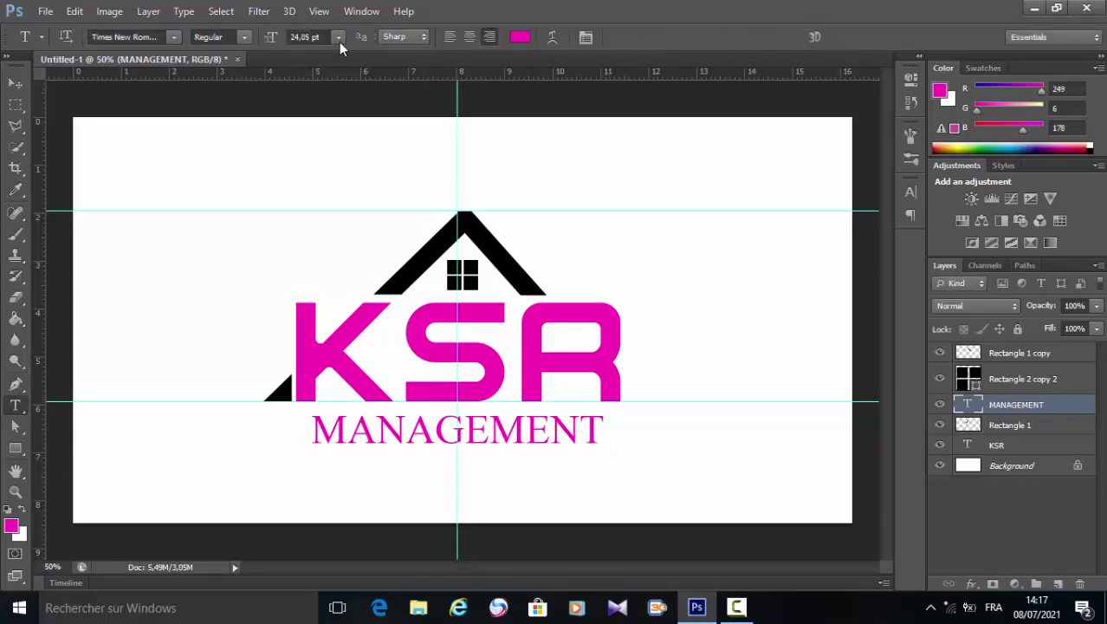
Recolour the MANAGEMENT text to dark grey #665e64 and commit the change.
double_click(498, 431)
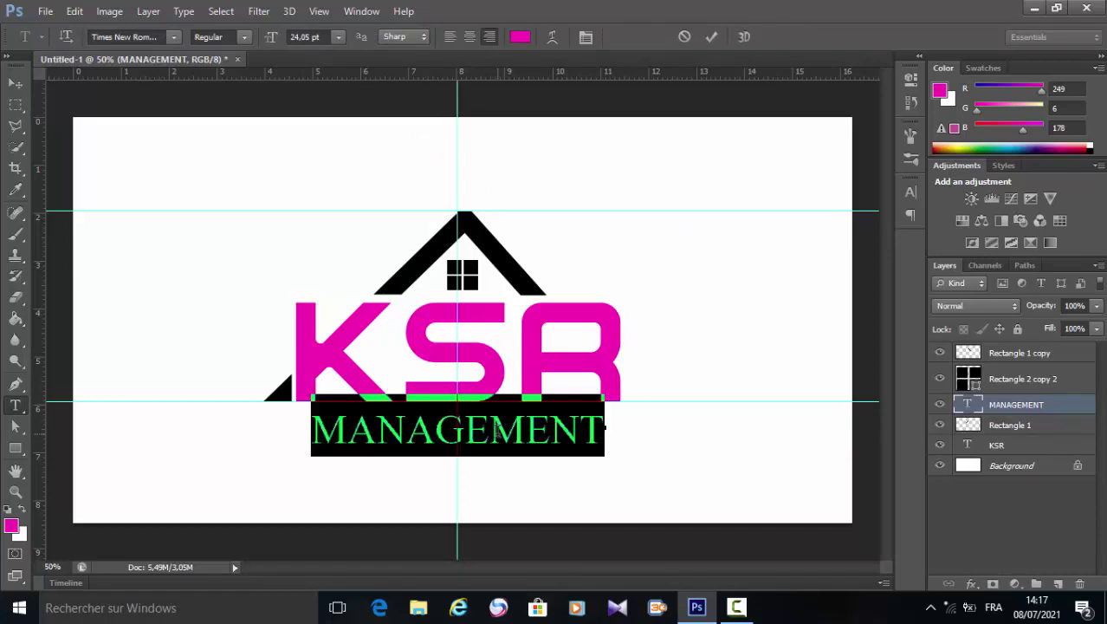
click(520, 36)
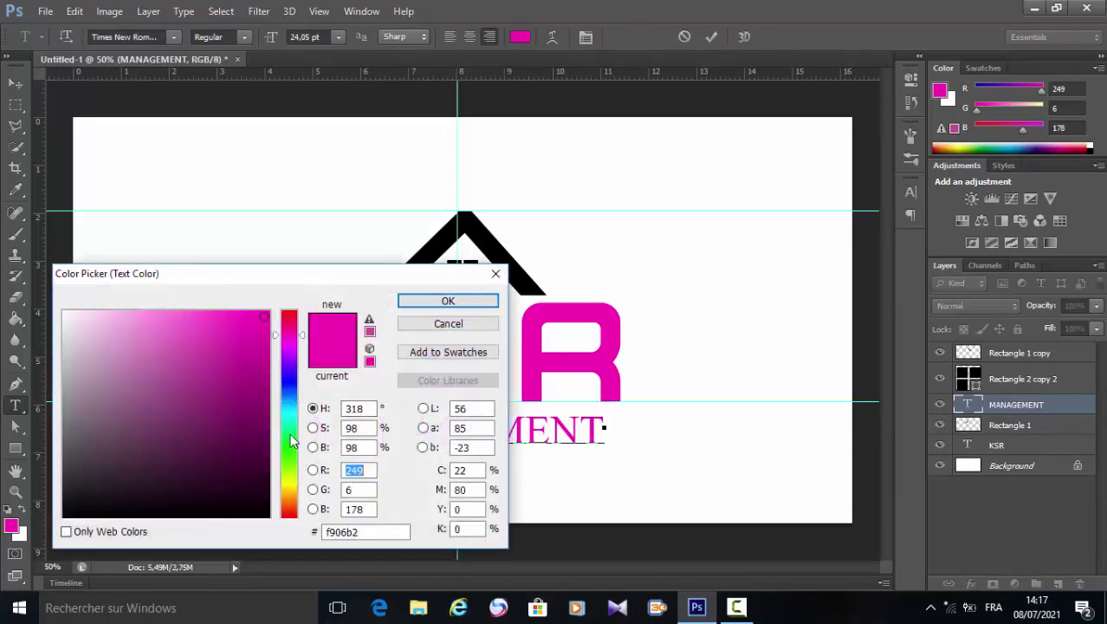
click(88, 463)
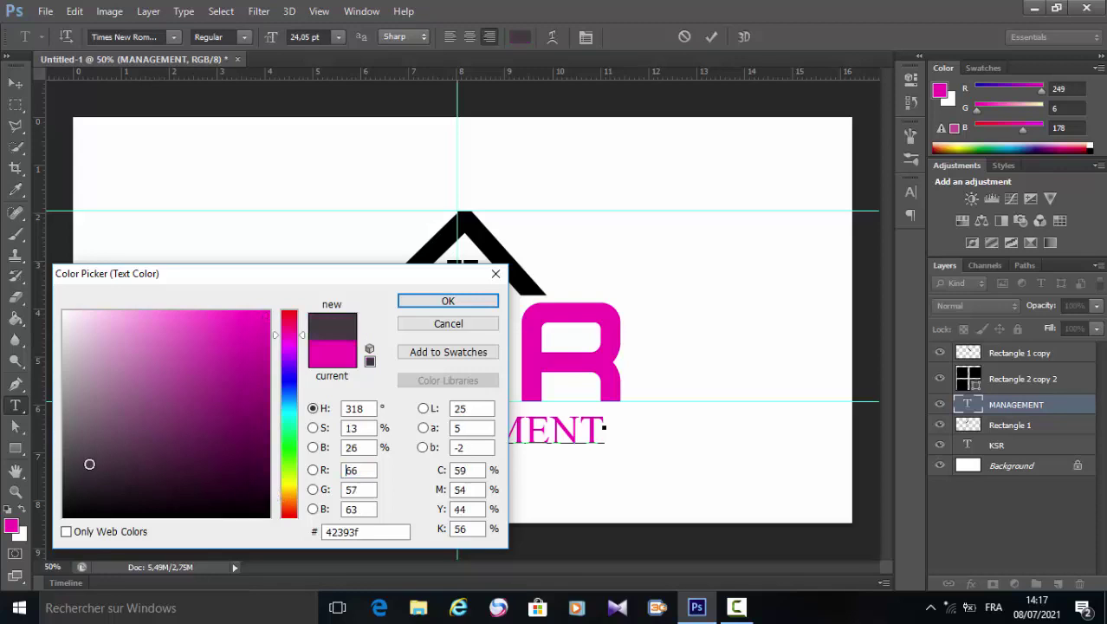
click(79, 434)
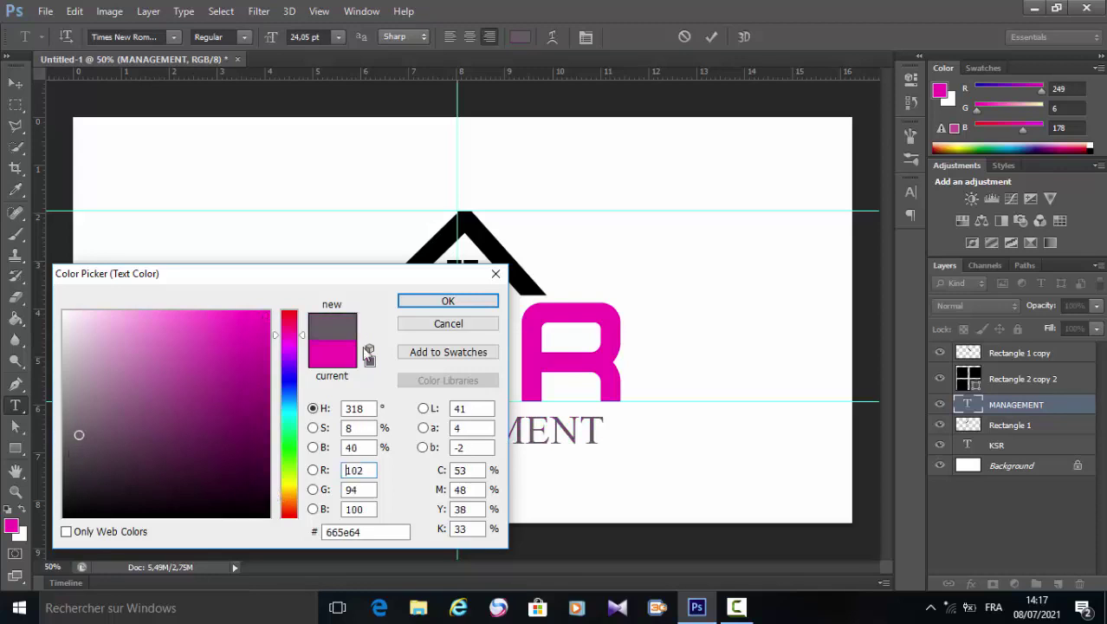
click(448, 302)
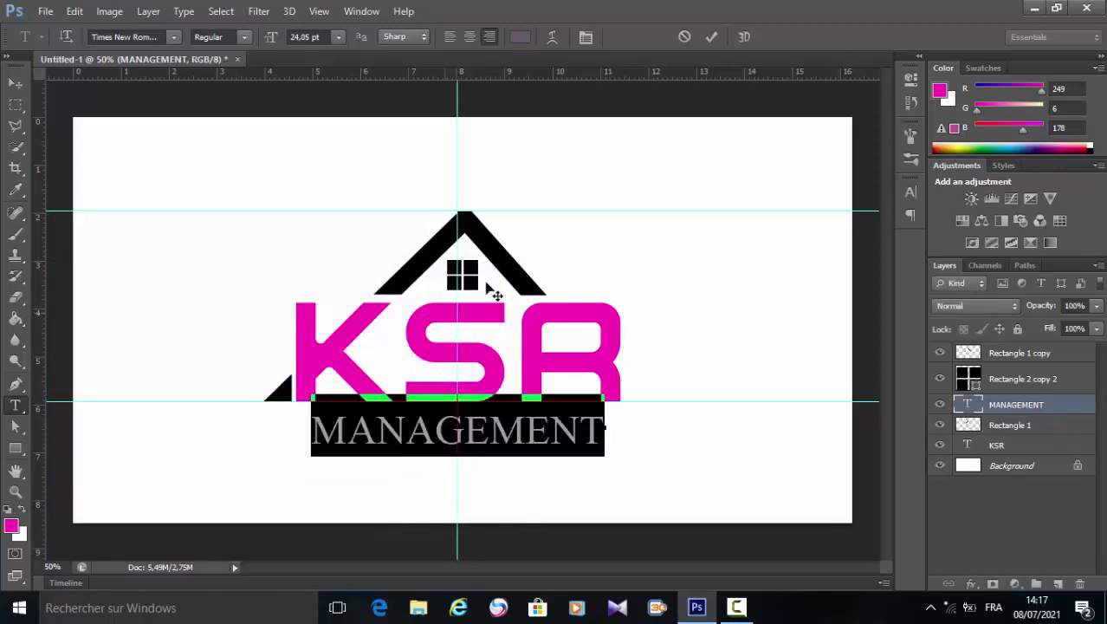
click(712, 40)
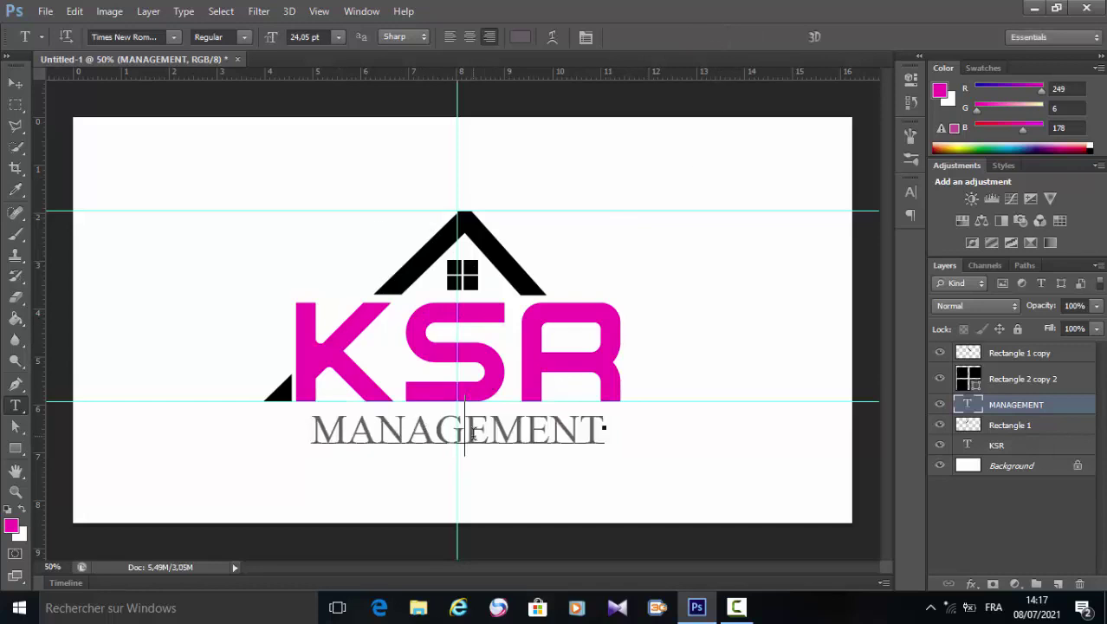
Change the font of the MANAGEMENT text to Exosphere and commit the edit.
drag(605, 430, 263, 158)
click(177, 38)
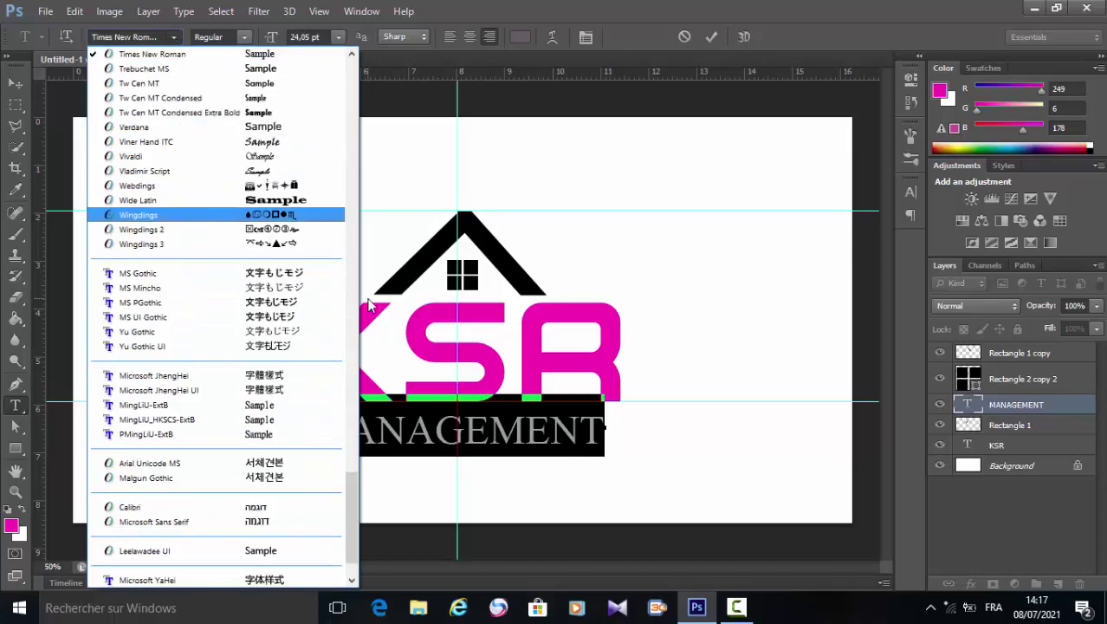
drag(355, 477, 376, 180)
click(273, 258)
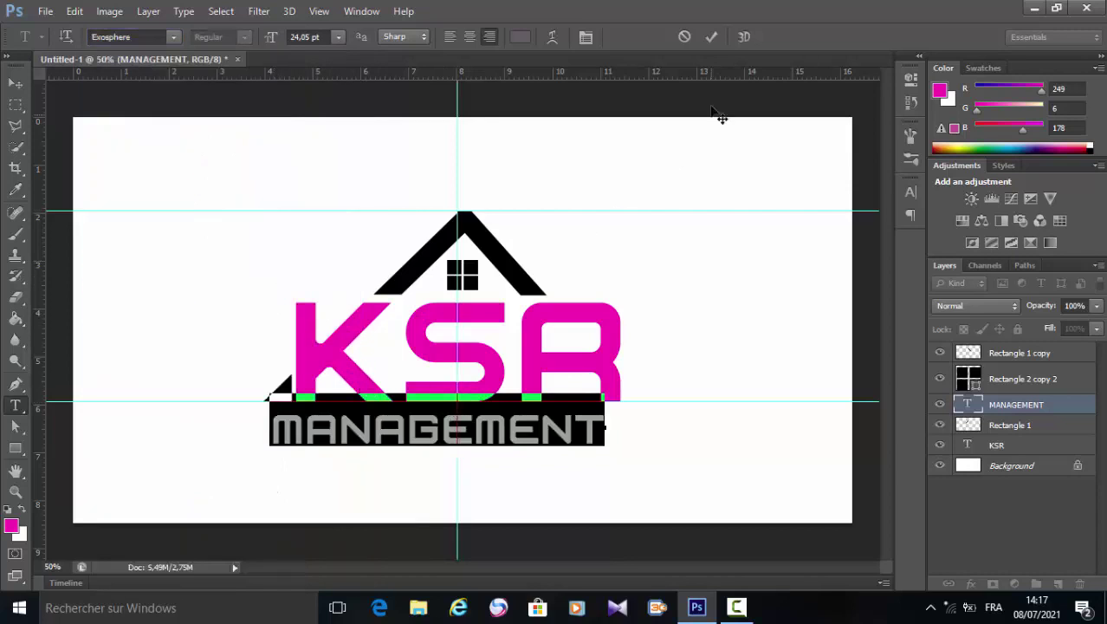
click(712, 39)
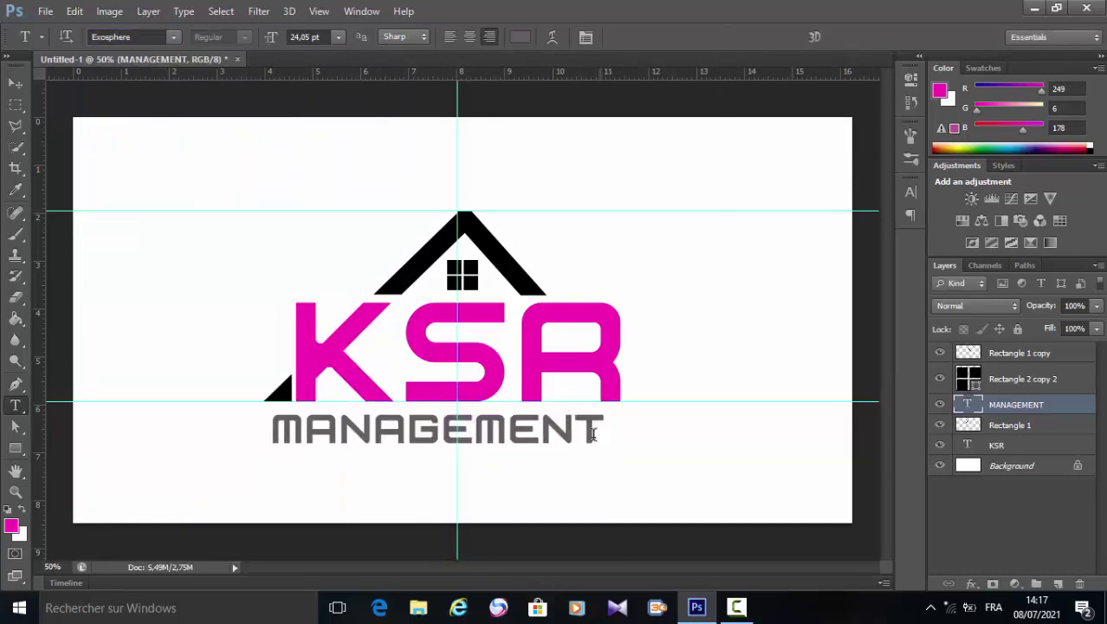
Widen and shift MANAGEMENT with Free Transform so it spans from the black triangle's outer corner to the R's outer edge.
key(ctrl+t)
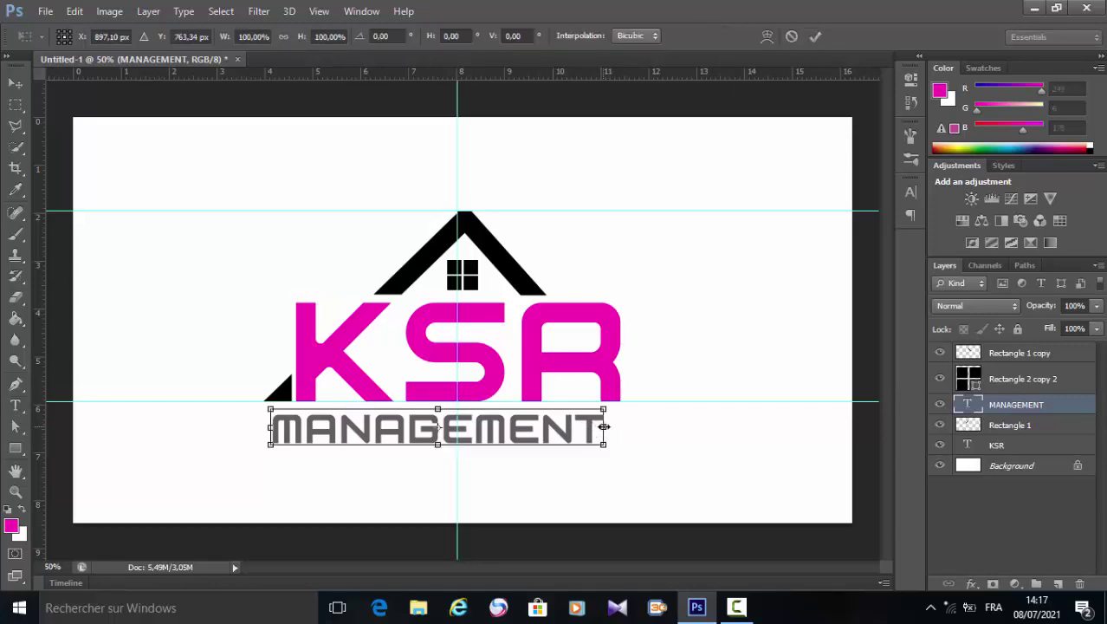
drag(604, 426, 622, 426)
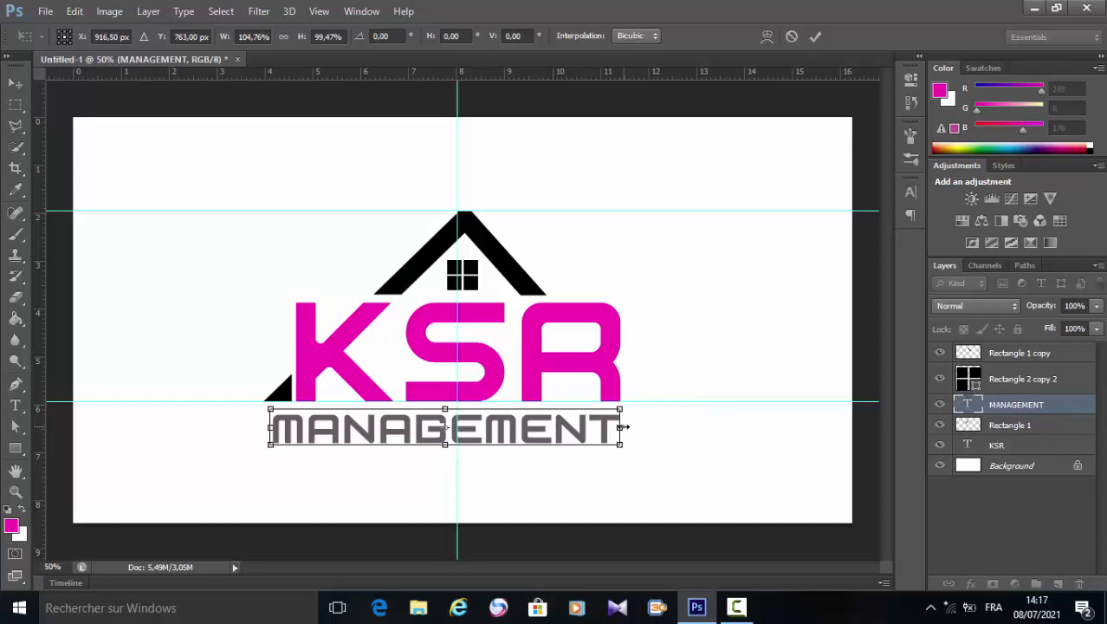
key(Left)
key(Left)
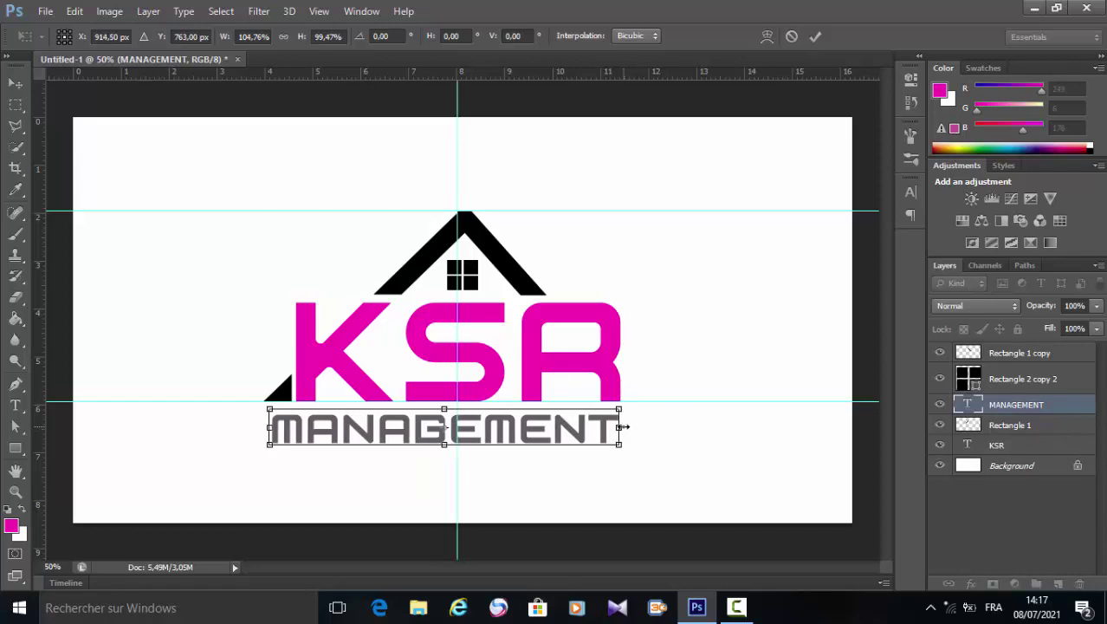
key(Left)
key(Left)
key(Left)
key(Left)
key(Left)
key(Left)
key(Left)
key(Left)
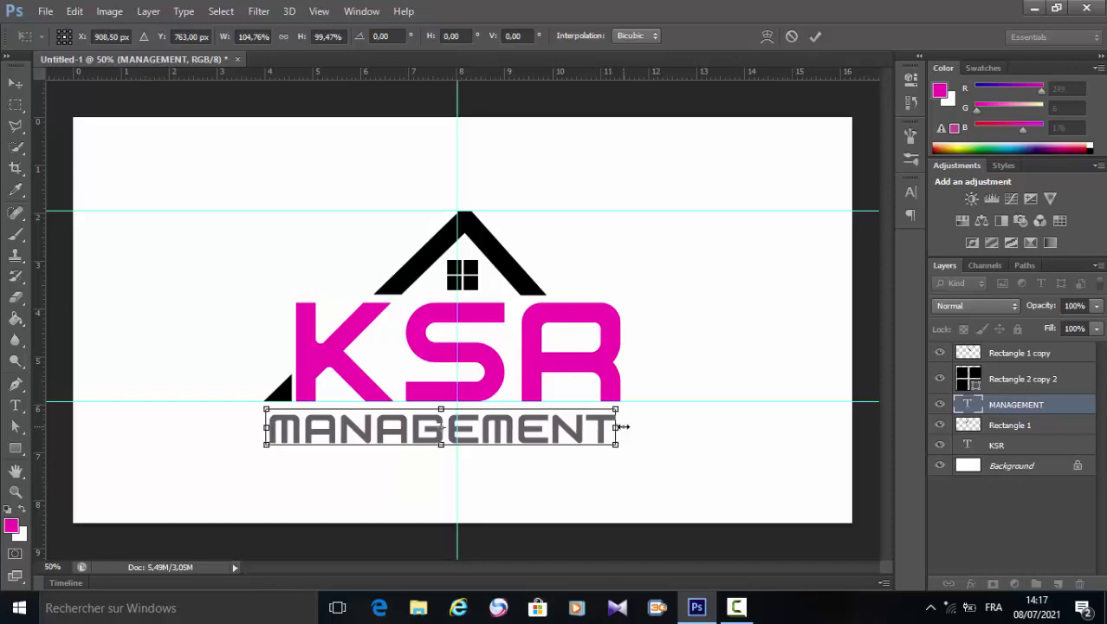
key(Left)
key(Left)
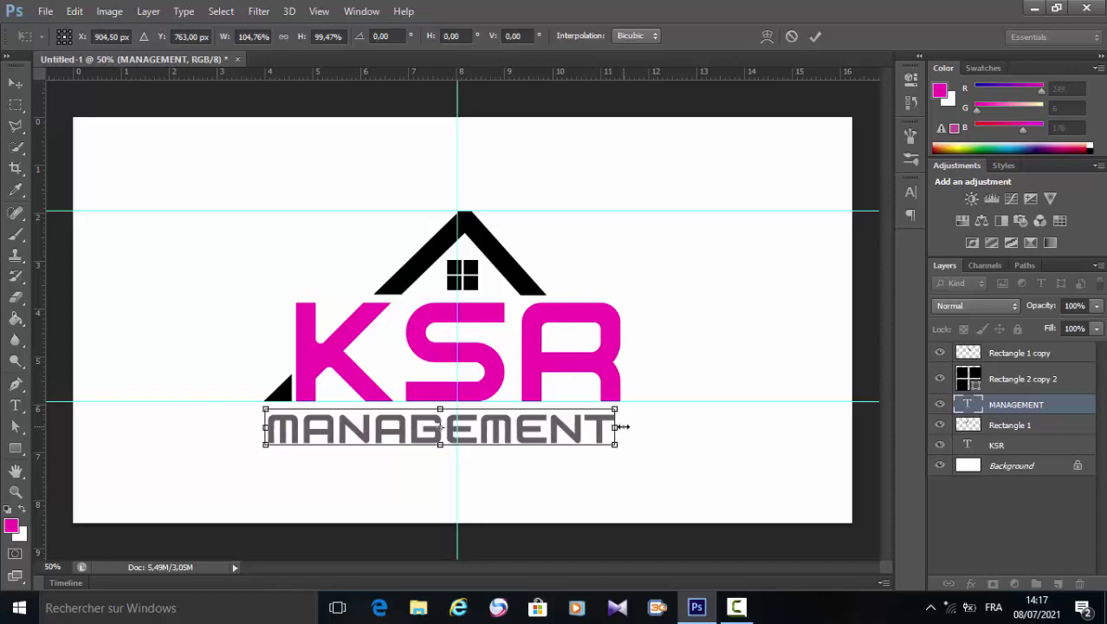
drag(617, 427, 622, 427)
click(816, 37)
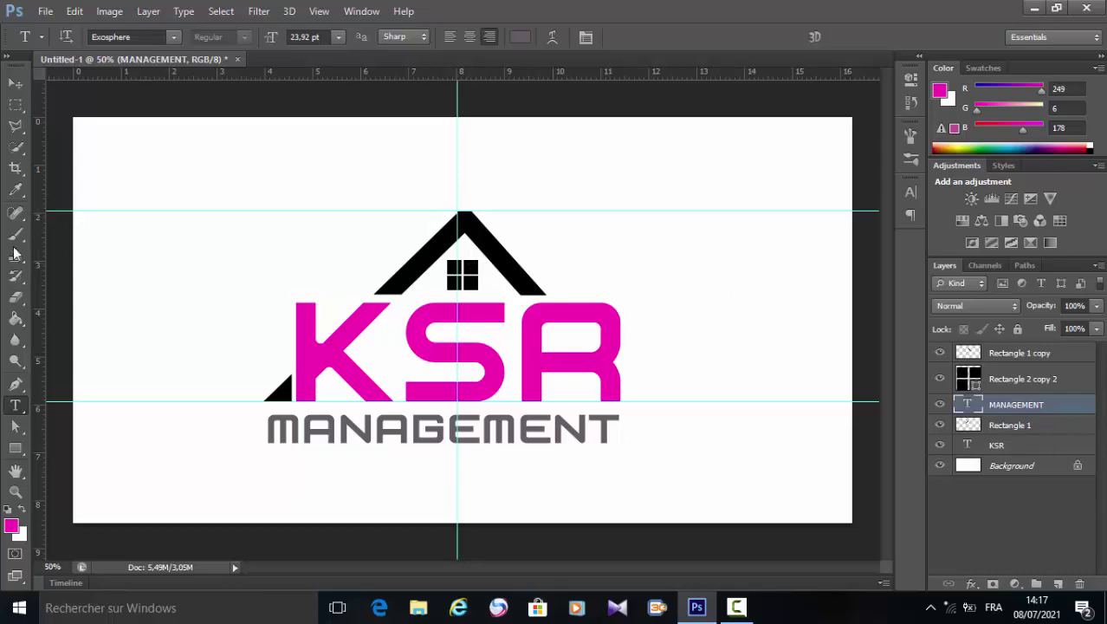
Remove the vertical guide and both horizontal guides from the canvas.
click(15, 82)
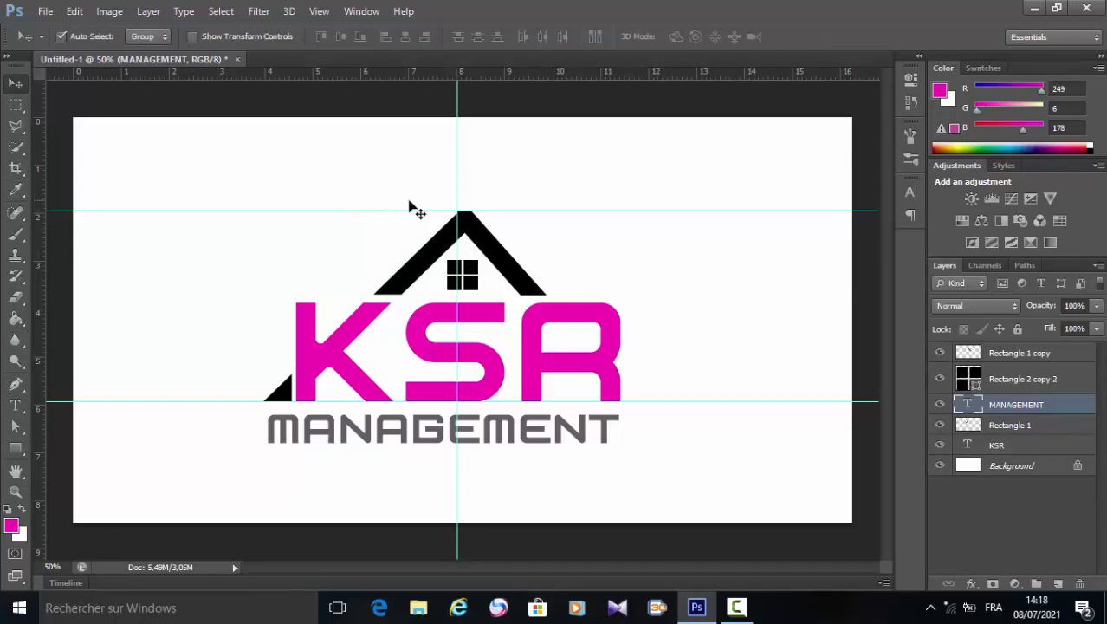
drag(459, 208, 33, 251)
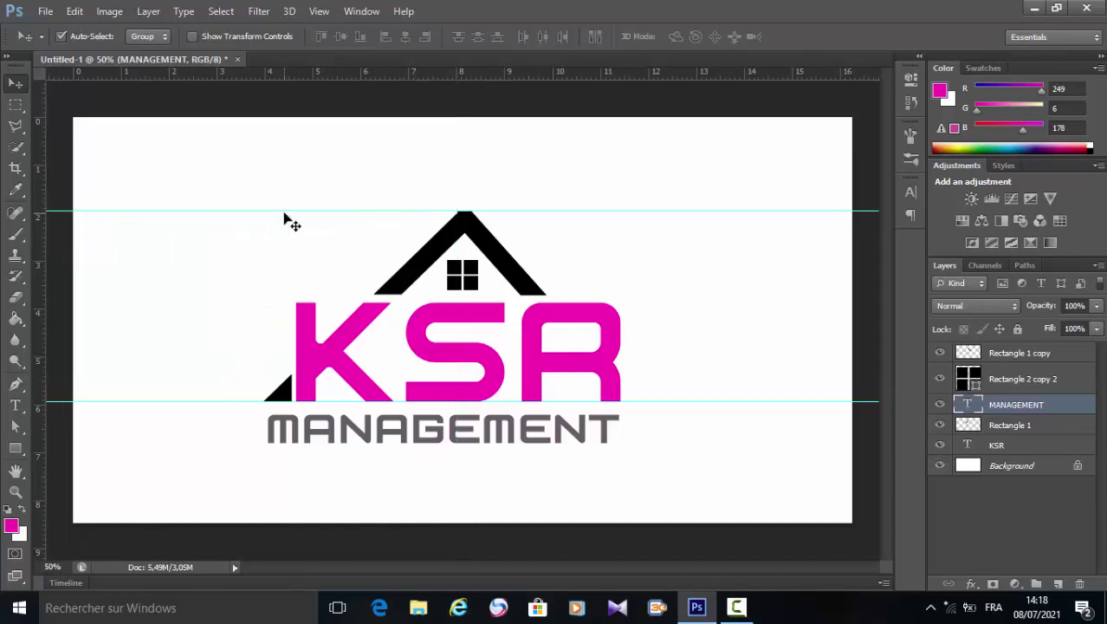
drag(285, 210, 315, 76)
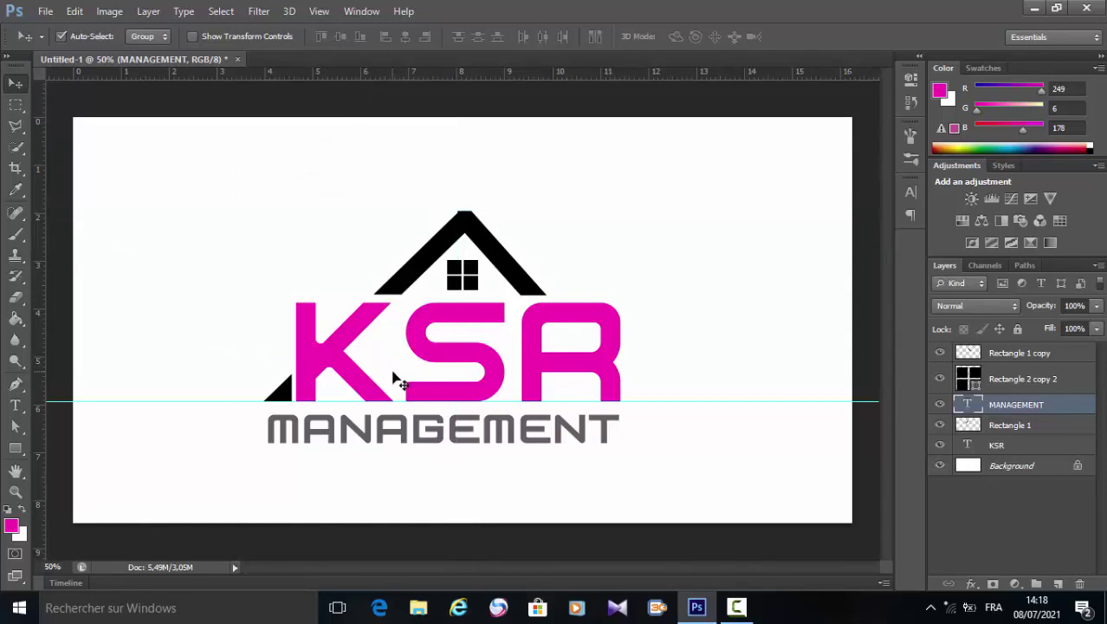
drag(381, 402, 390, 602)
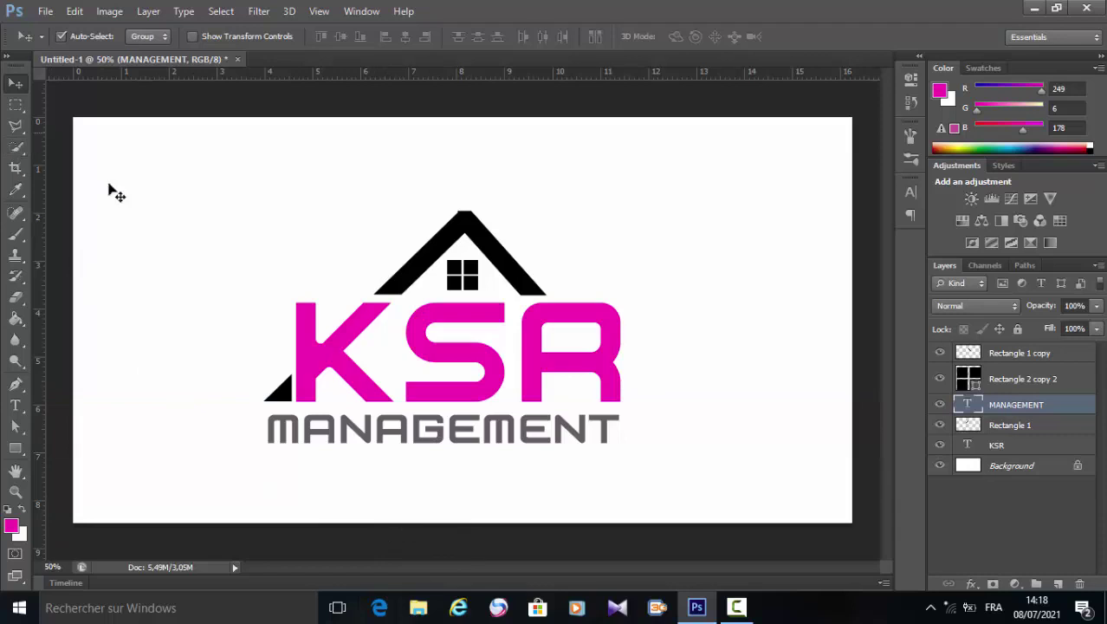
Marquee-select the letter S, rasterize the KSR text layer and cut the S onto its own layer.
click(15, 104)
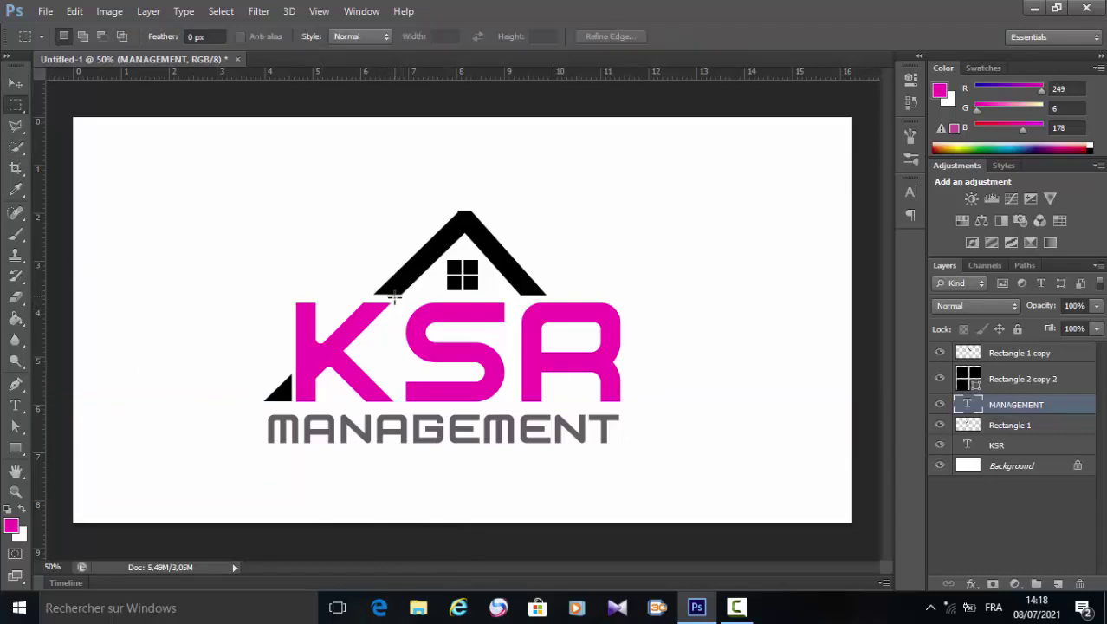
drag(395, 297, 512, 416)
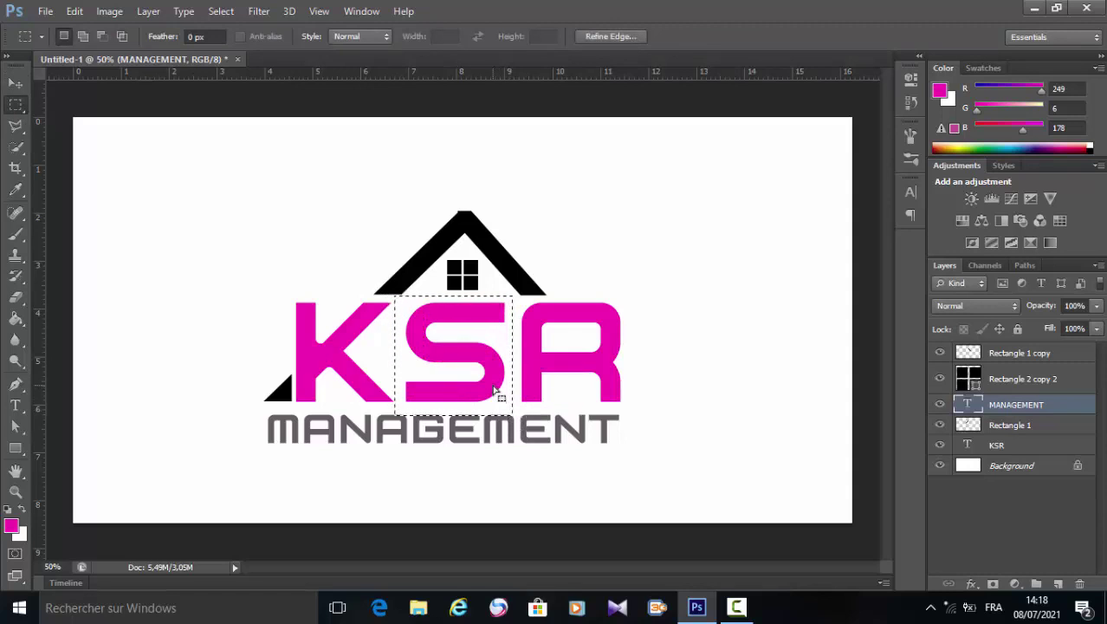
right_click(496, 392)
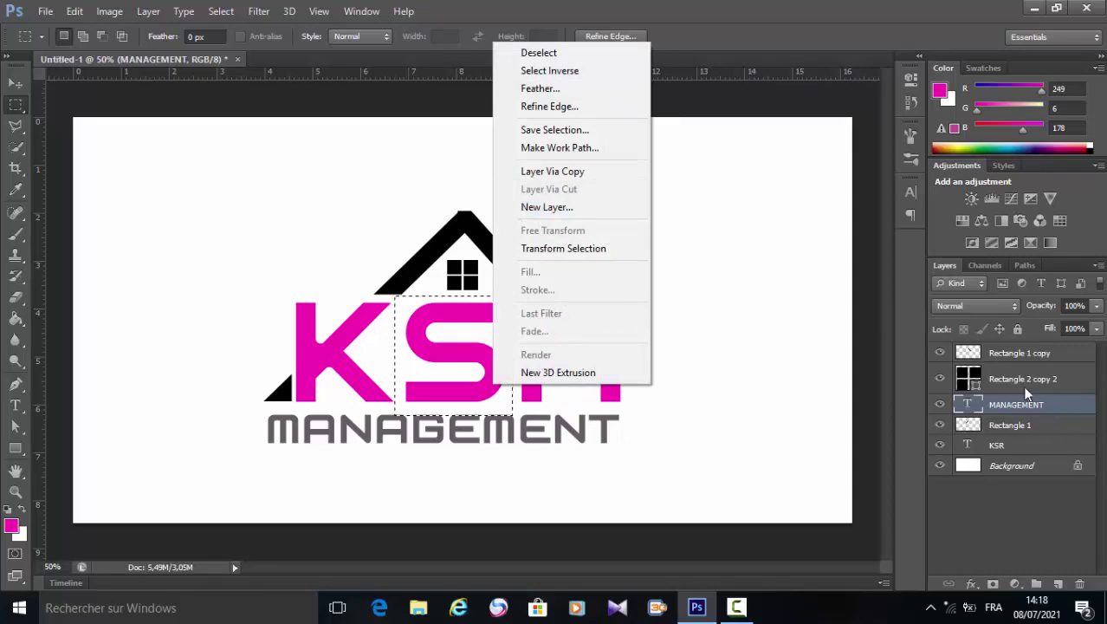
click(1020, 442)
right_click(1021, 443)
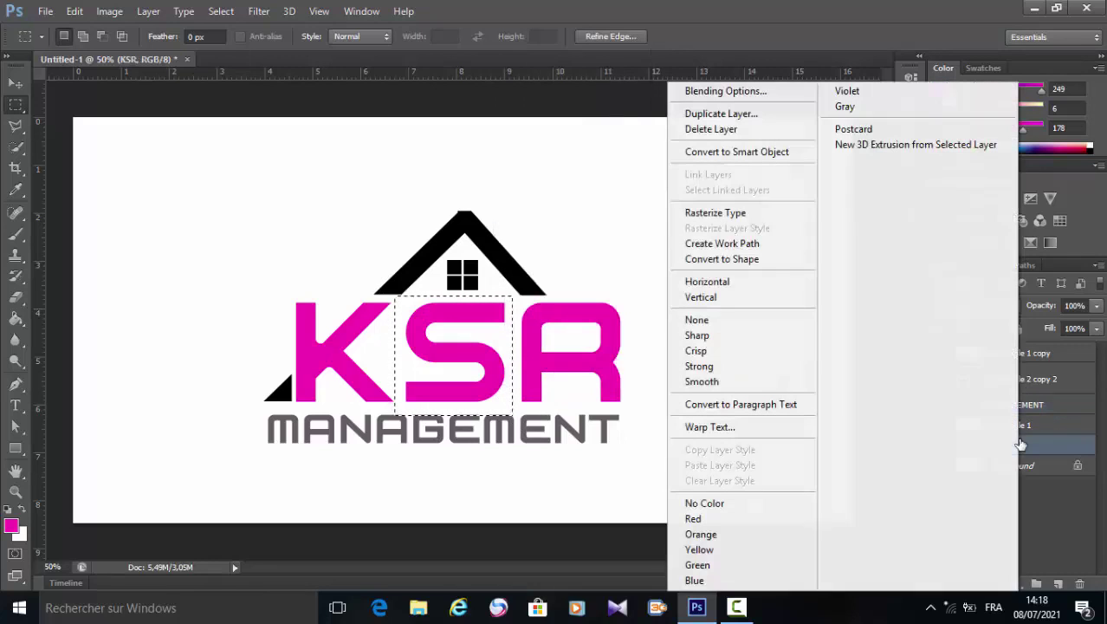
click(721, 214)
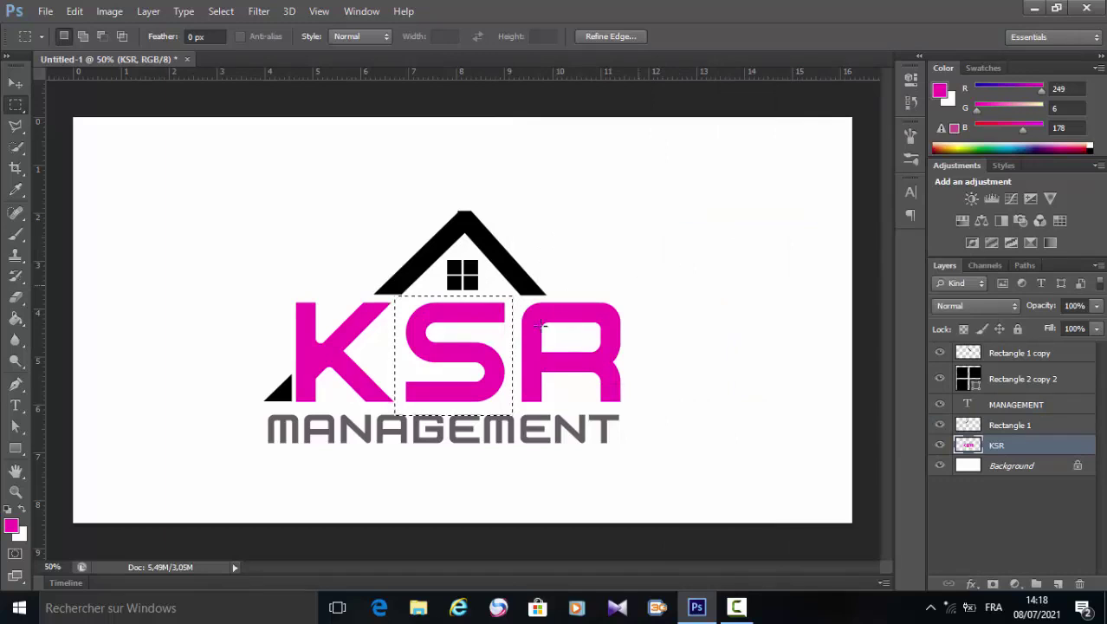
right_click(469, 361)
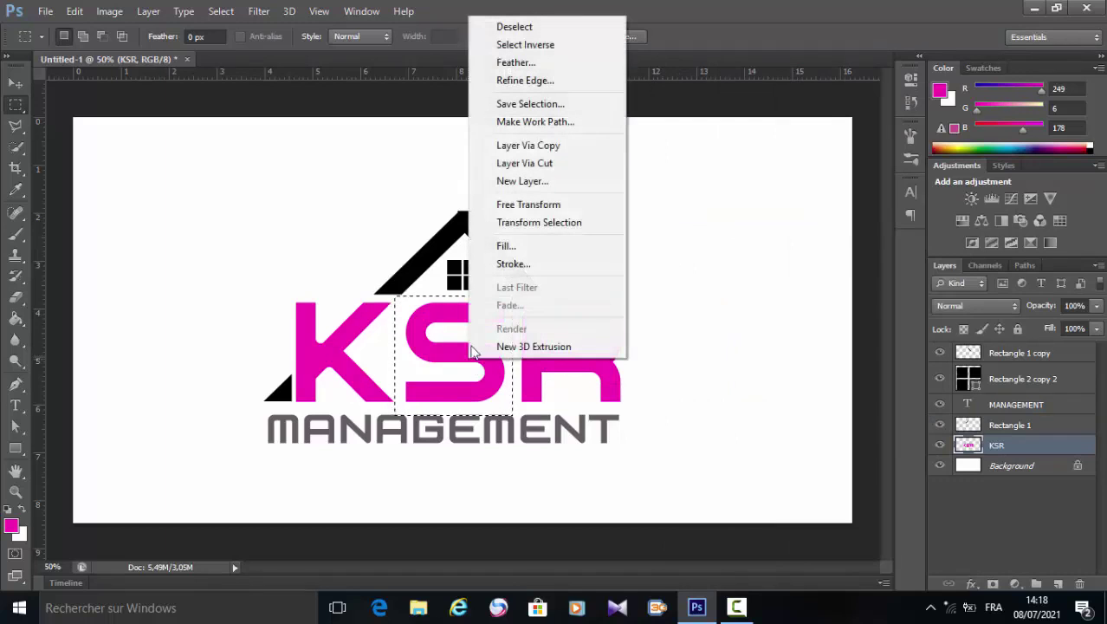
click(520, 165)
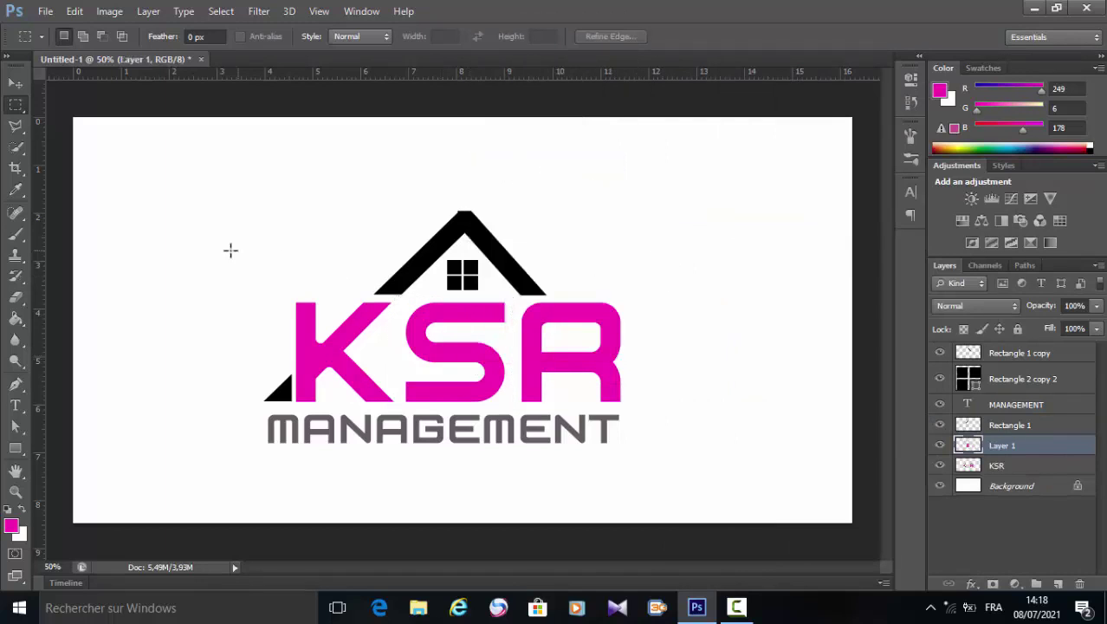
Set the foreground colour to green (R 8, G 200, B 35) and fill the letter S with the Paint Bucket.
click(22, 318)
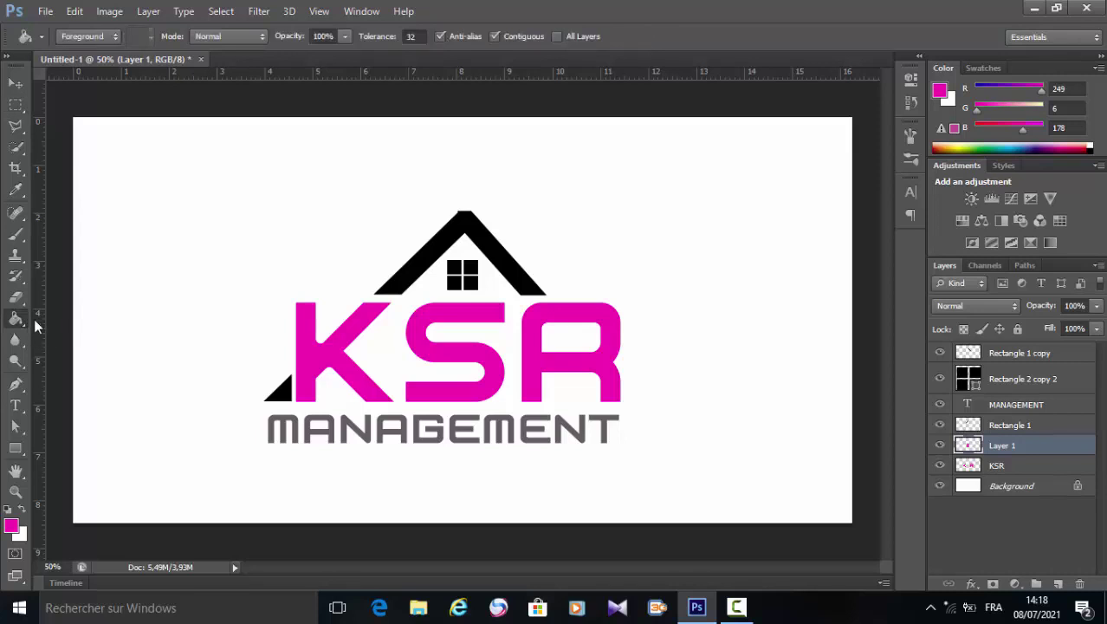
click(10, 526)
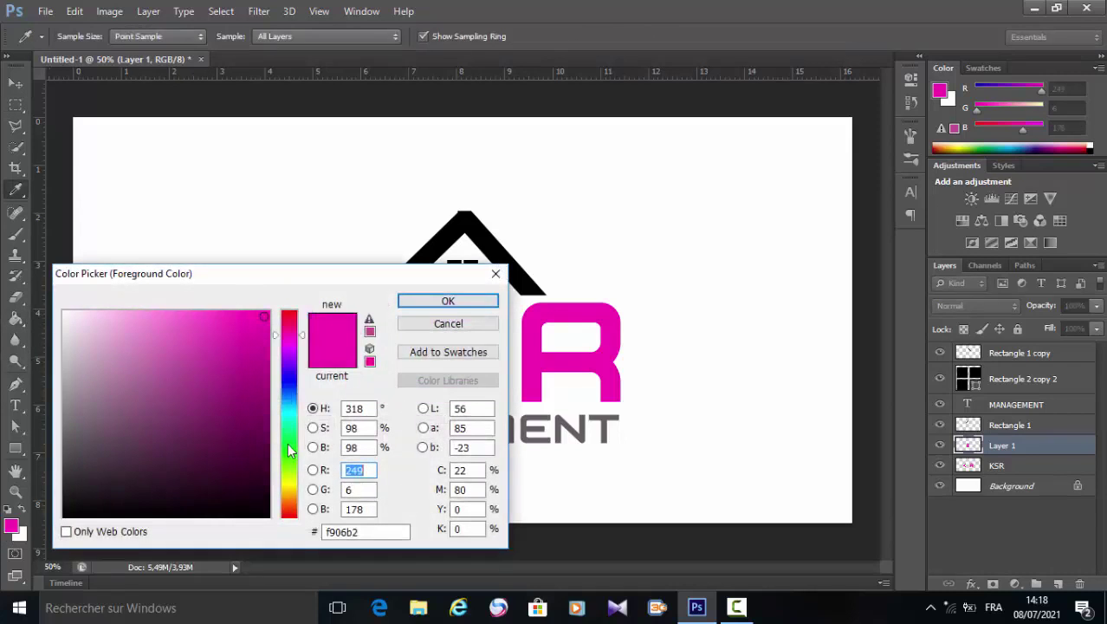
click(290, 449)
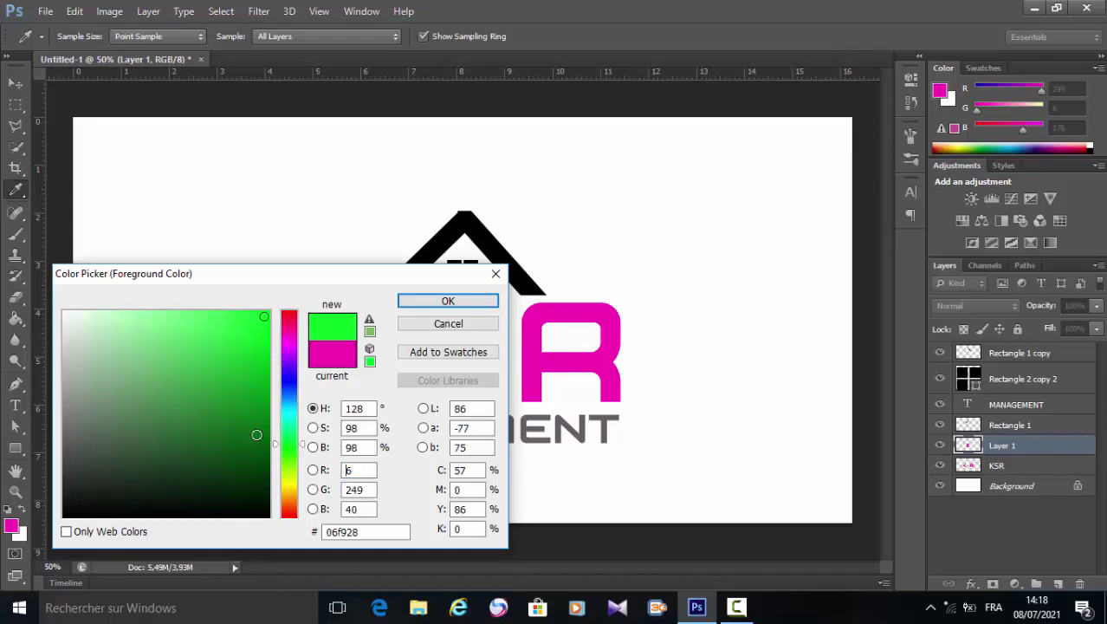
click(257, 443)
drag(256, 443, 255, 392)
click(260, 356)
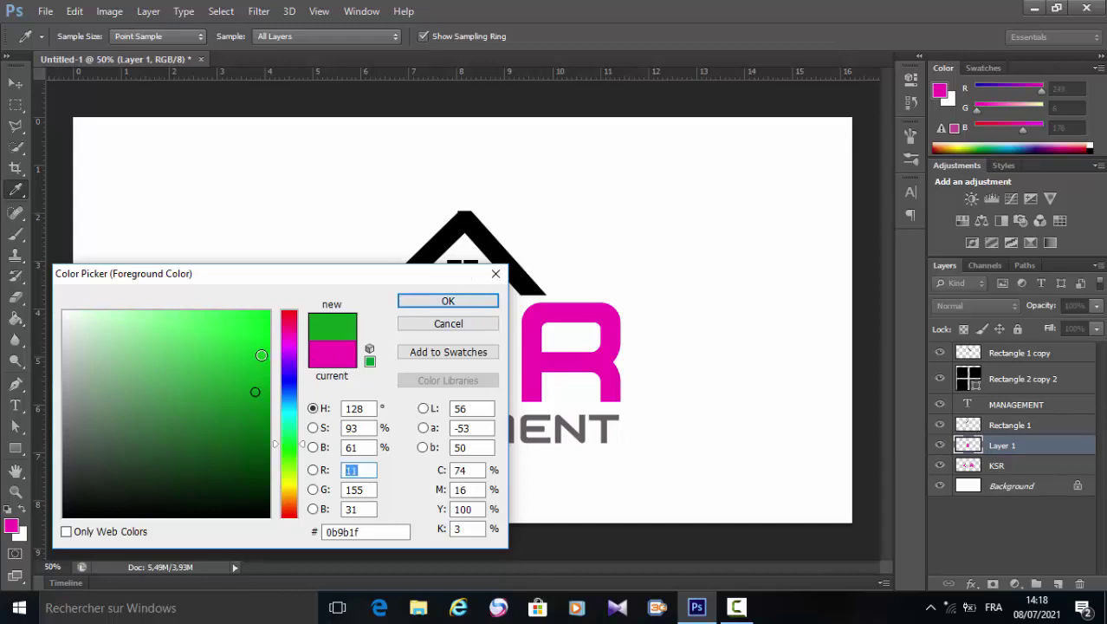
click(479, 303)
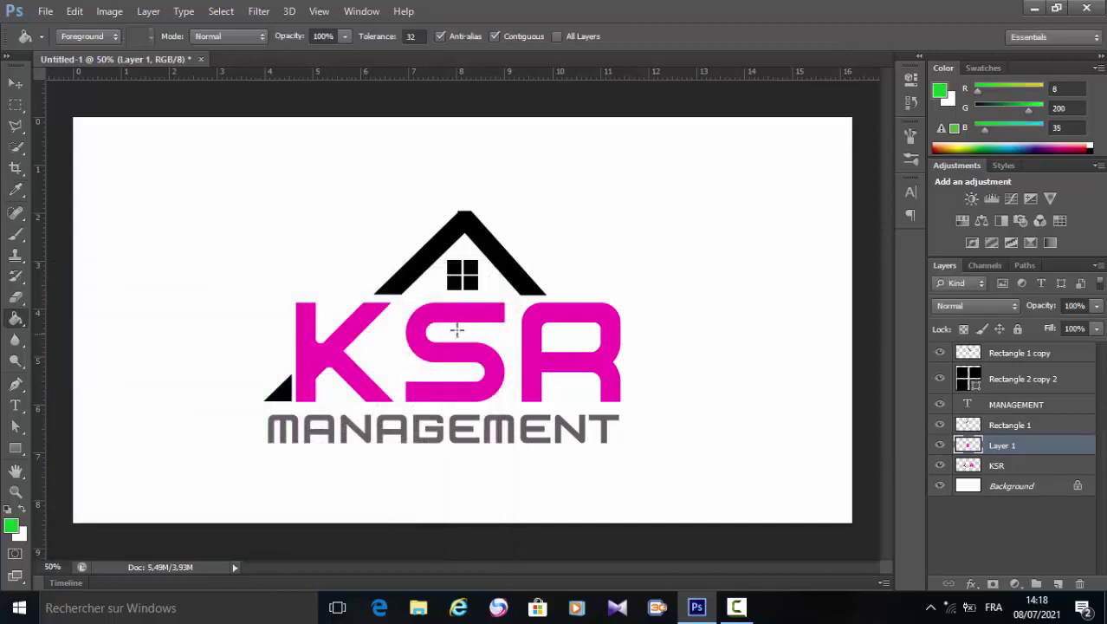
click(453, 318)
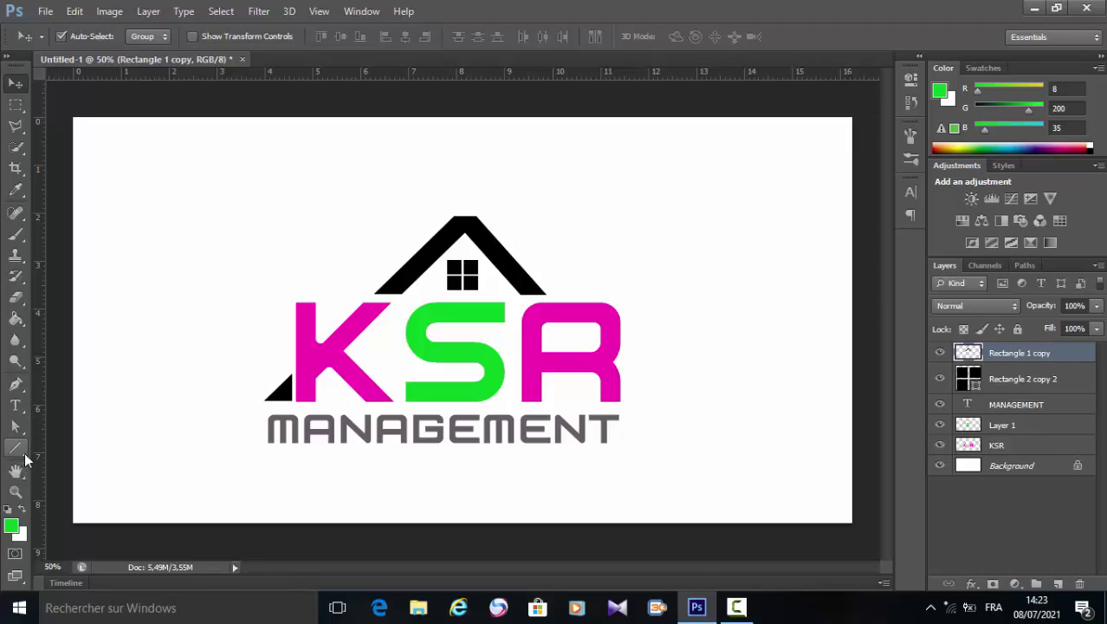
Draw a green rounded rectangle about 352 x 14 px with a 10 px radius beneath the first letters of MANAGEMENT.
click(25, 452)
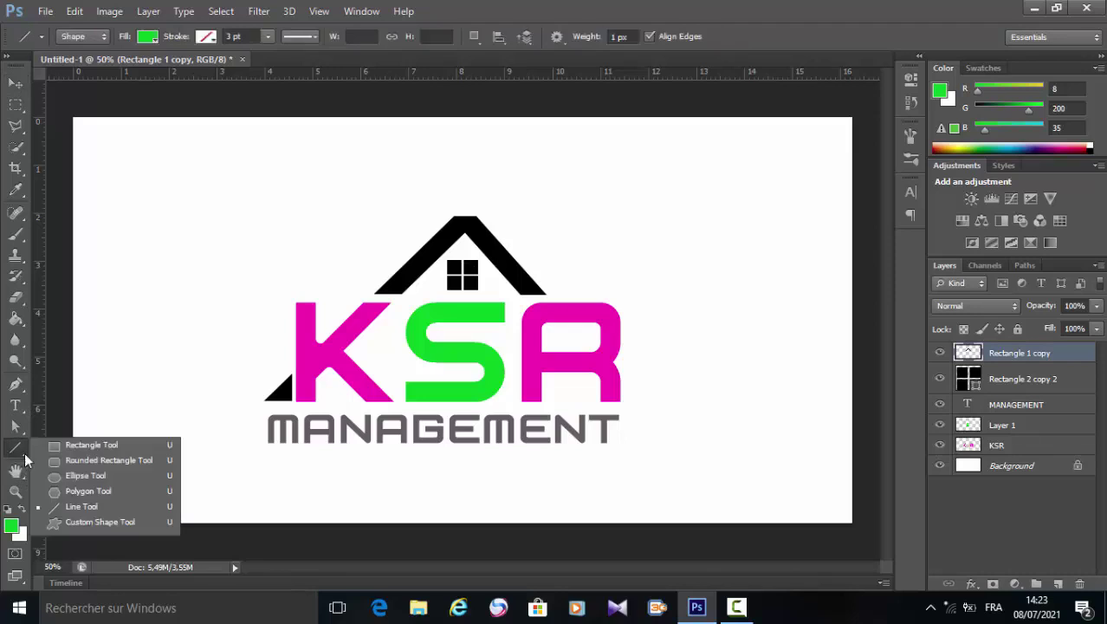
click(86, 445)
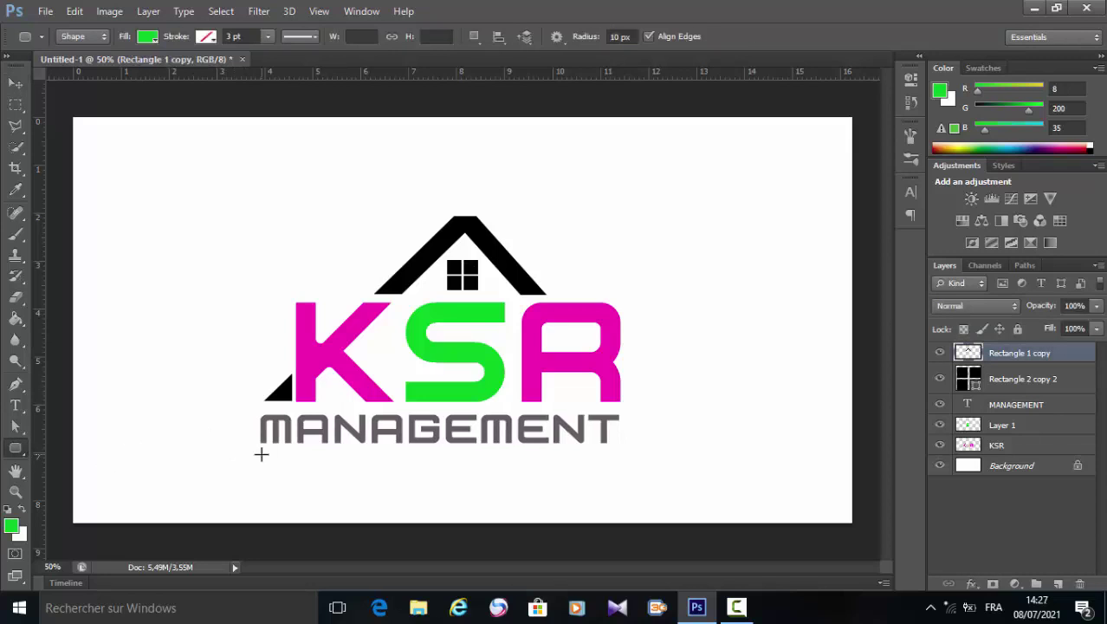
drag(262, 454, 403, 459)
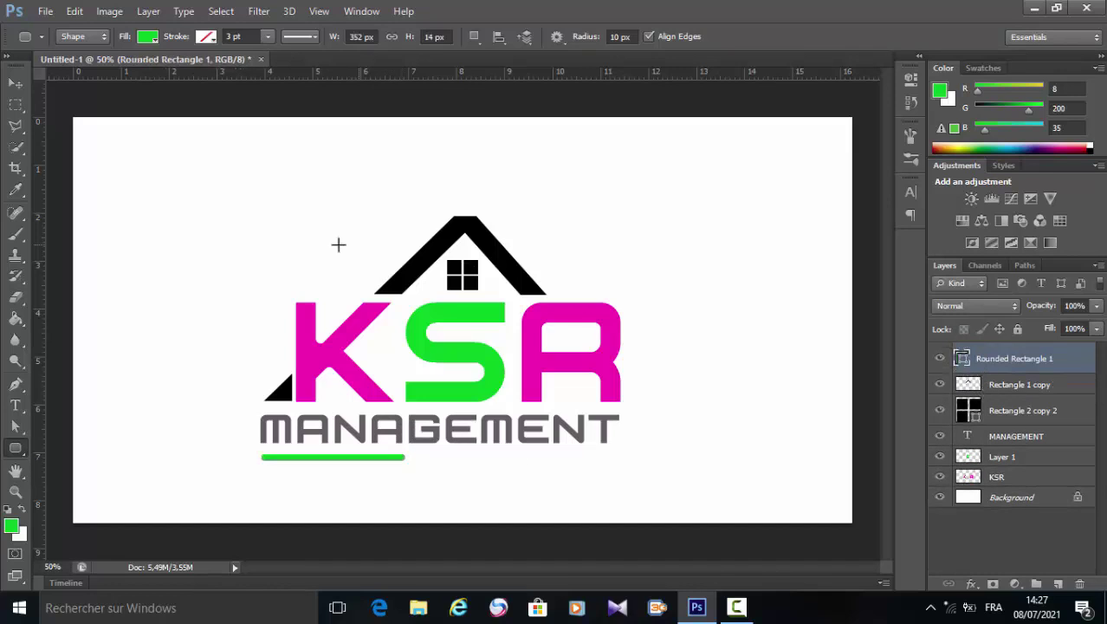
Duplicate the green rounded bar and place the copy beneath the last letters of MANAGEMENT, level with the original.
click(16, 82)
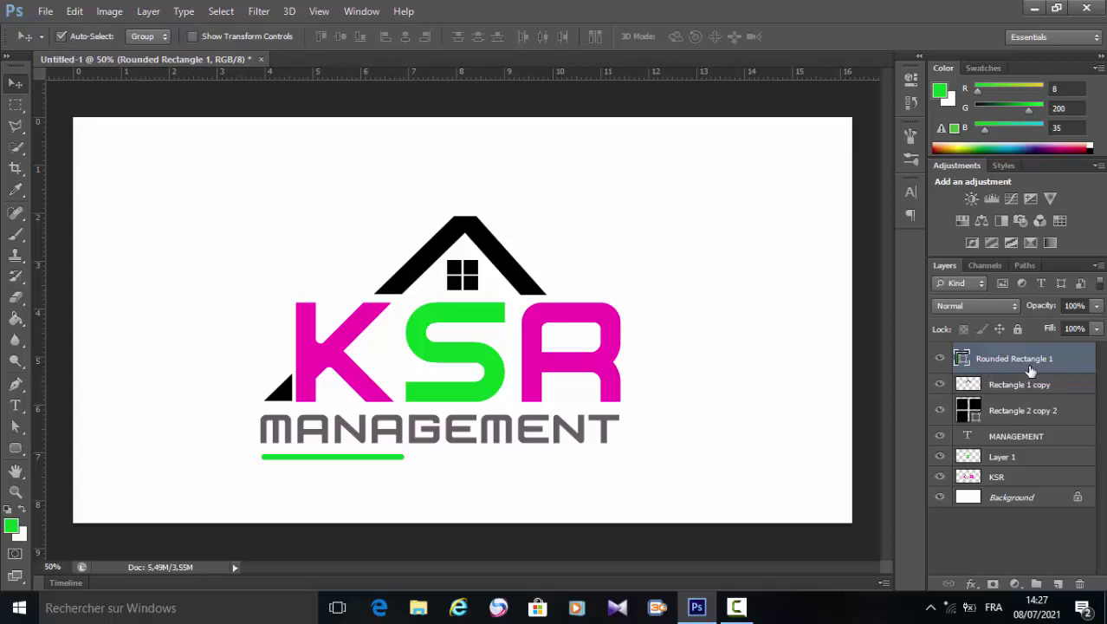
key(ctrl+j)
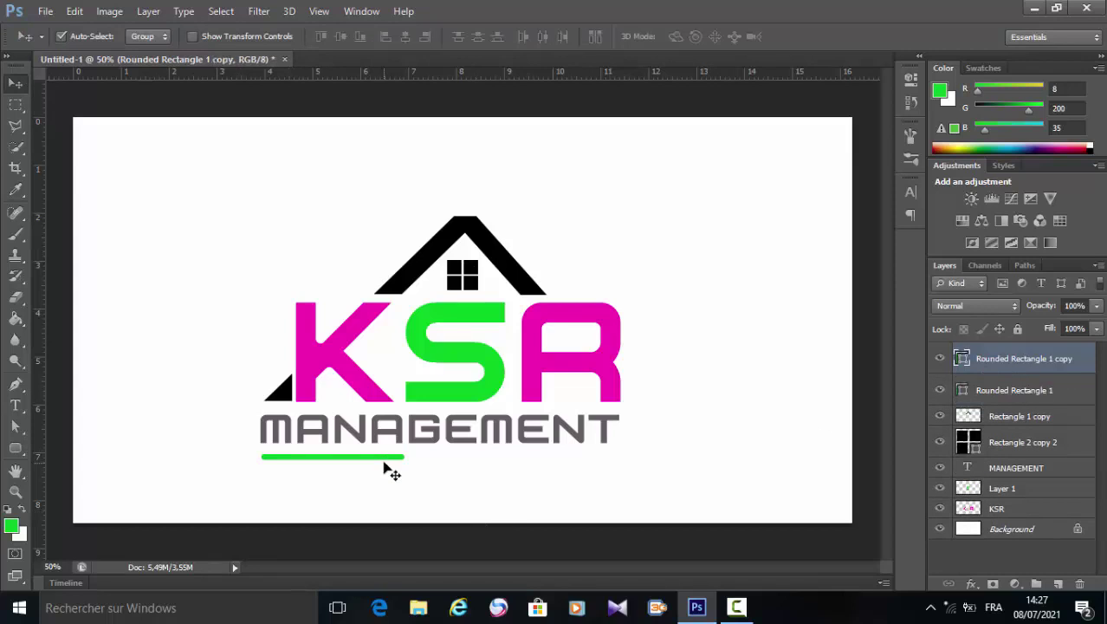
drag(388, 463, 611, 460)
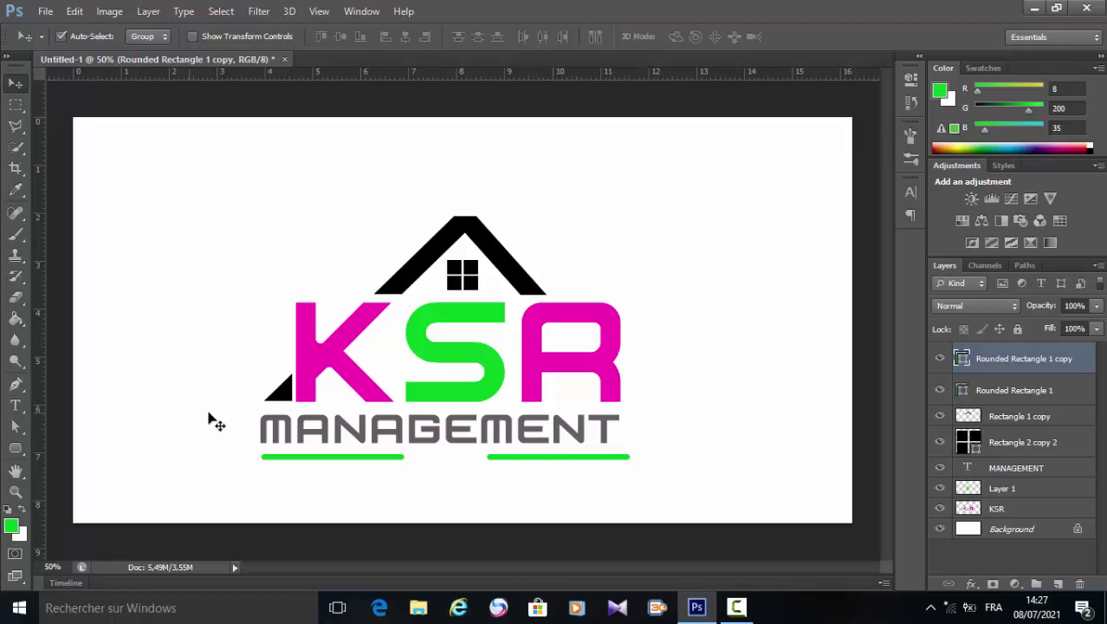
Add the text LLC in Exosphere just below MANAGEMENT, near the gap between the green bars.
click(10, 408)
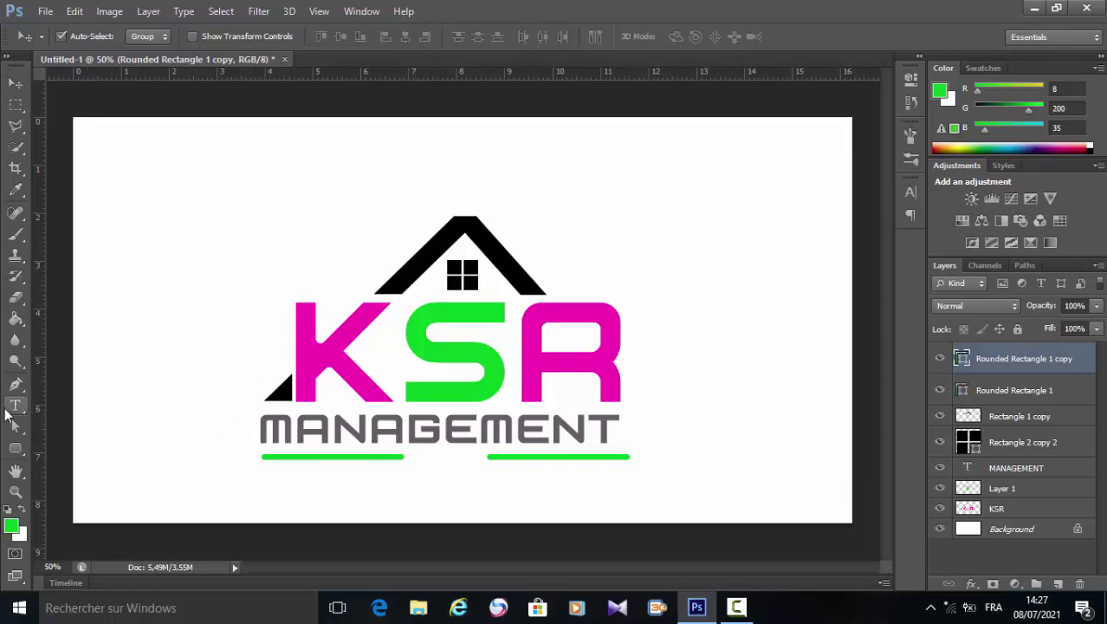
click(424, 457)
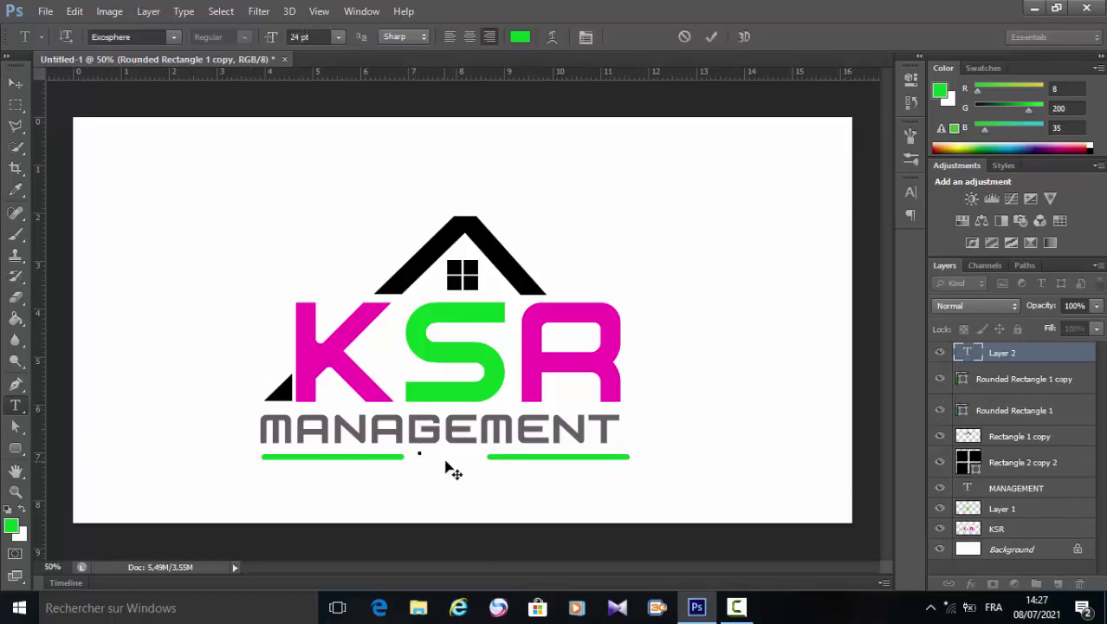
text(LL)
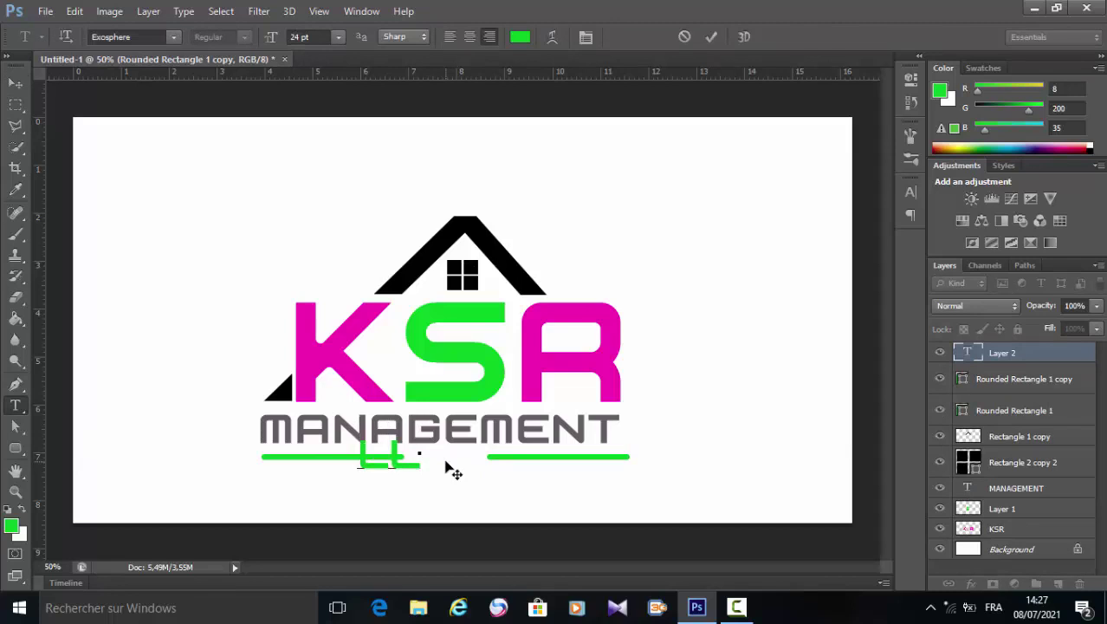
text(C)
Colour the LLC text with the grey sampled from MANAGEMENT (665e64) and set its size to 18 pt.
double_click(377, 462)
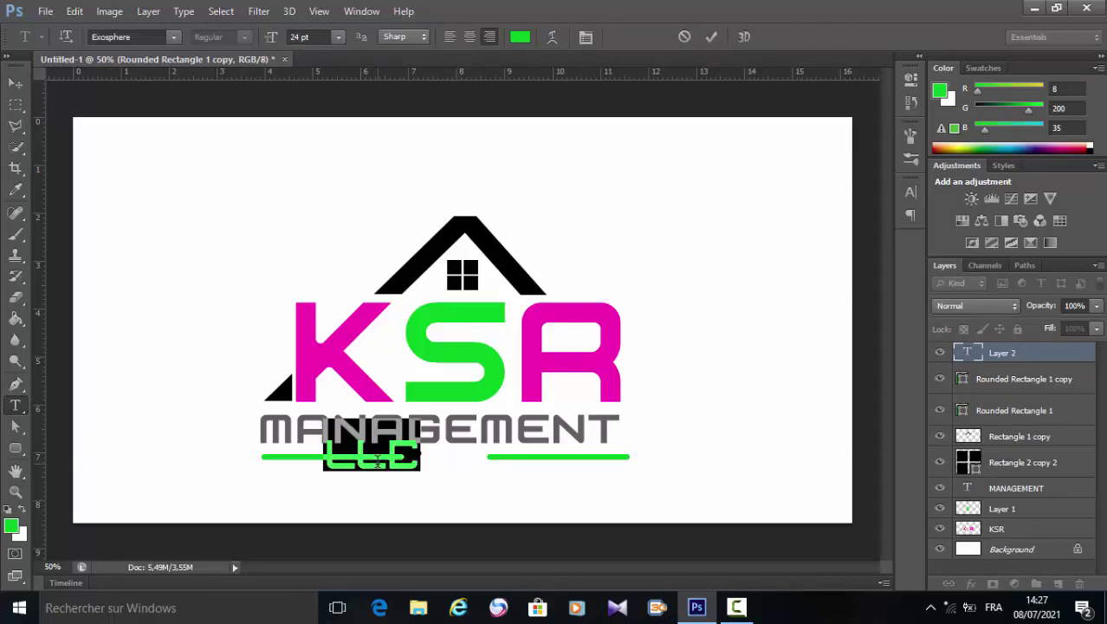
click(522, 36)
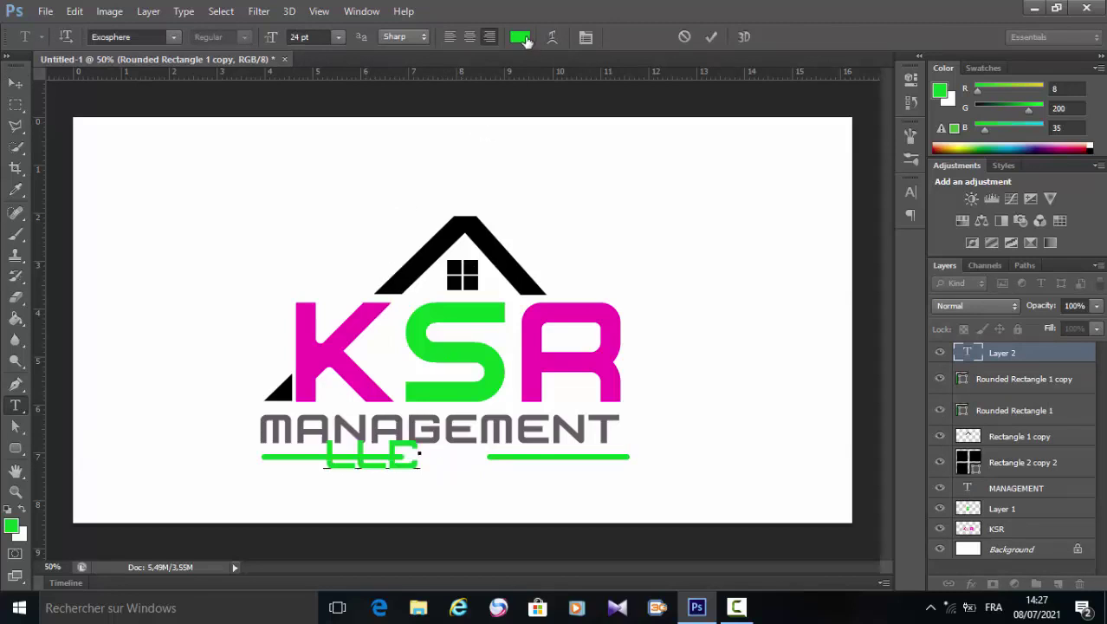
click(581, 438)
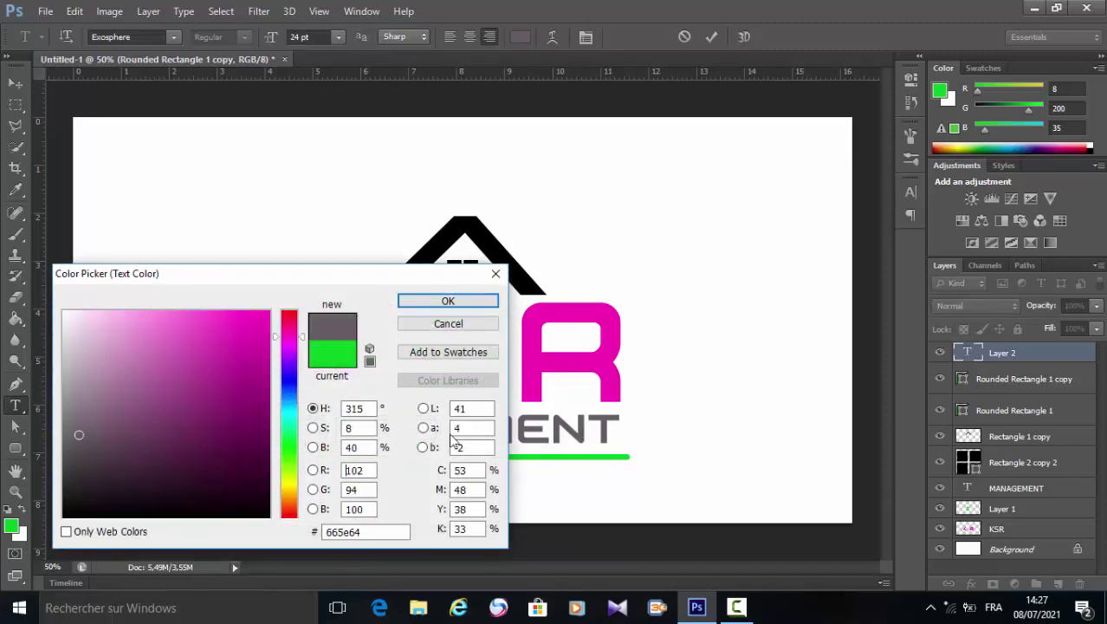
click(436, 301)
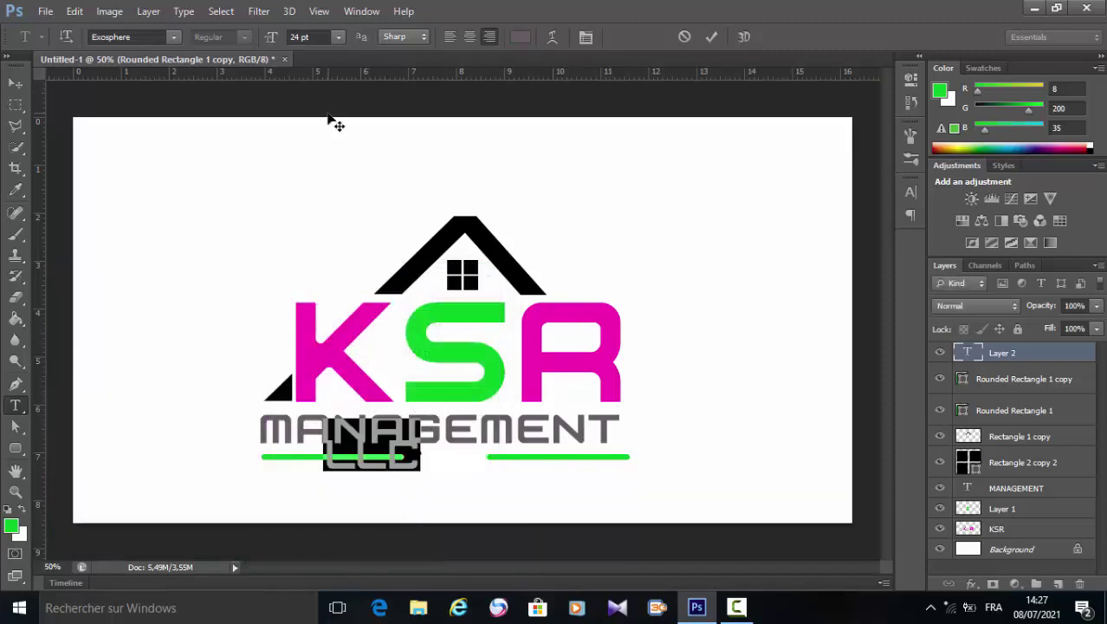
click(338, 41)
click(330, 203)
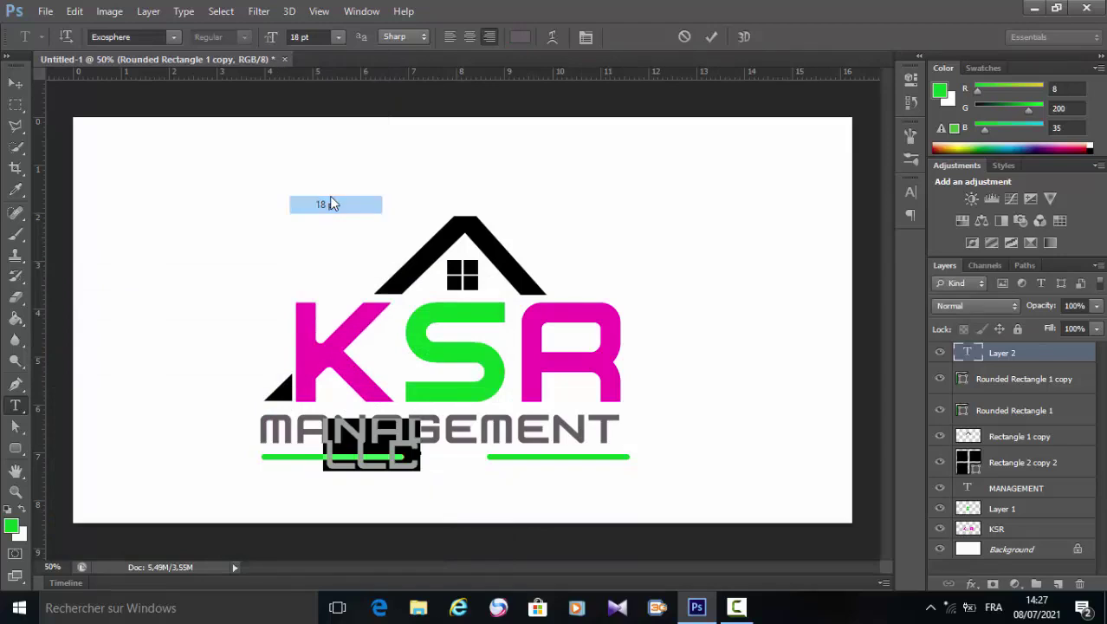
click(712, 37)
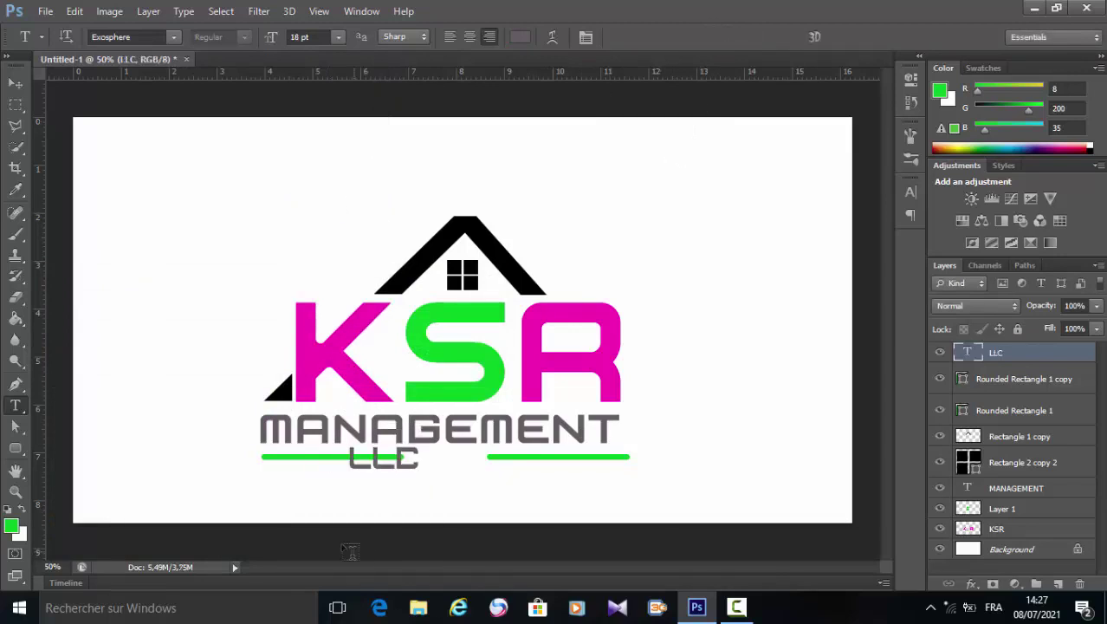
Move the LLC text into the gap between the two green bars.
click(15, 82)
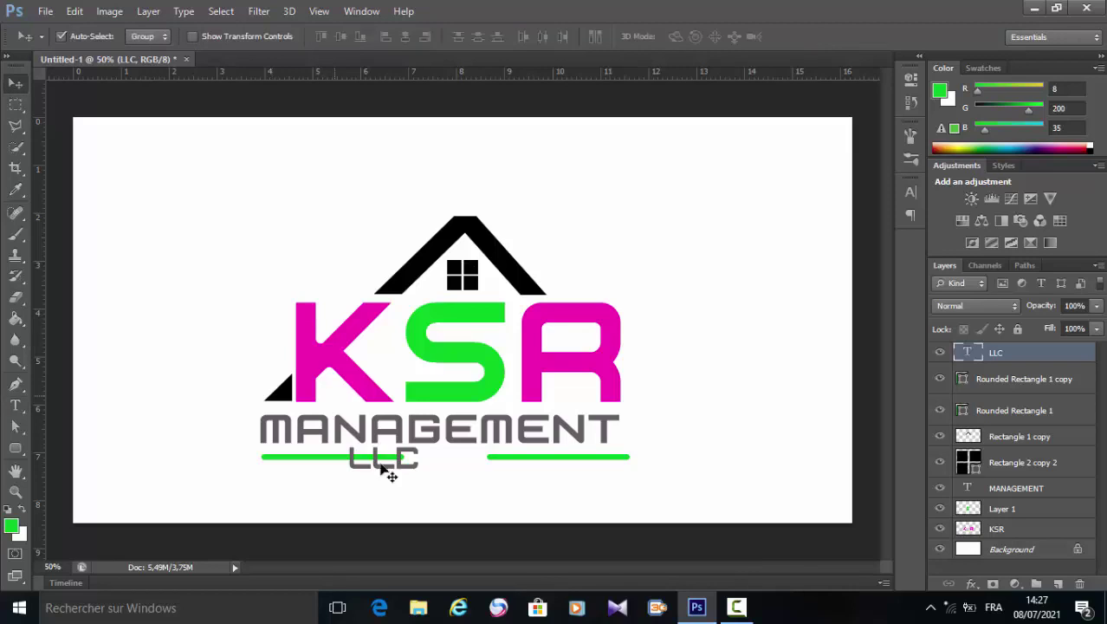
drag(382, 466, 447, 466)
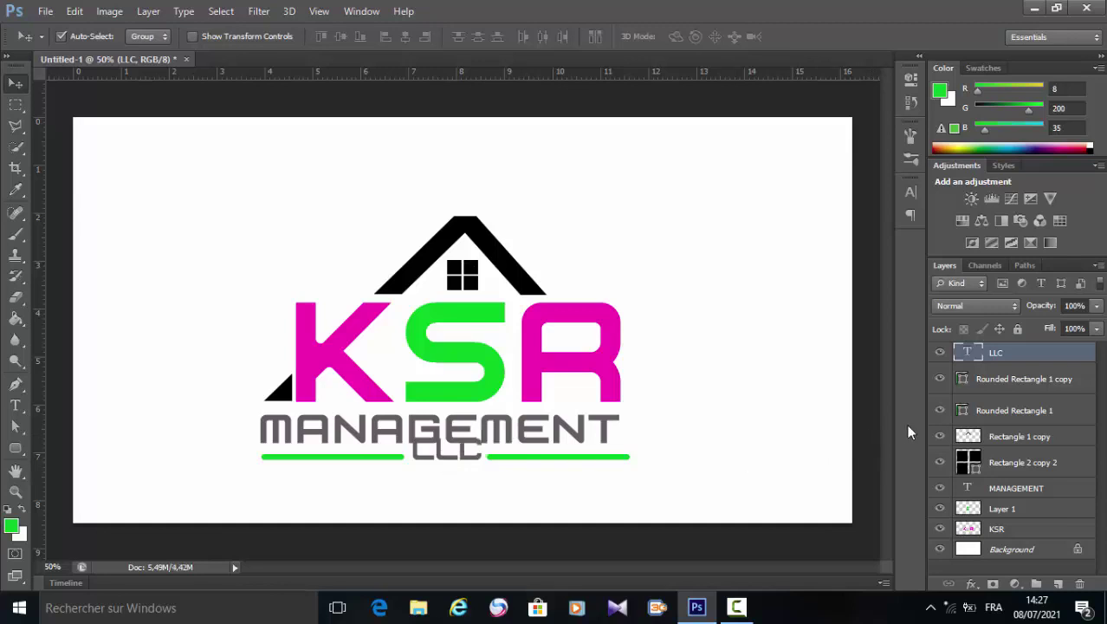
double_click(994, 390)
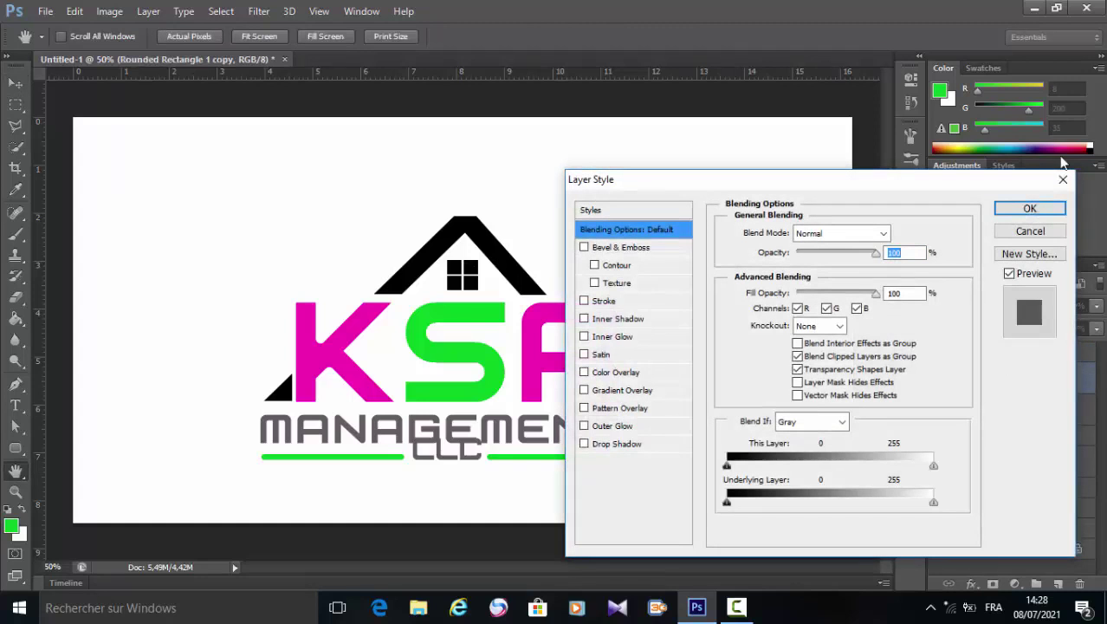
click(1063, 180)
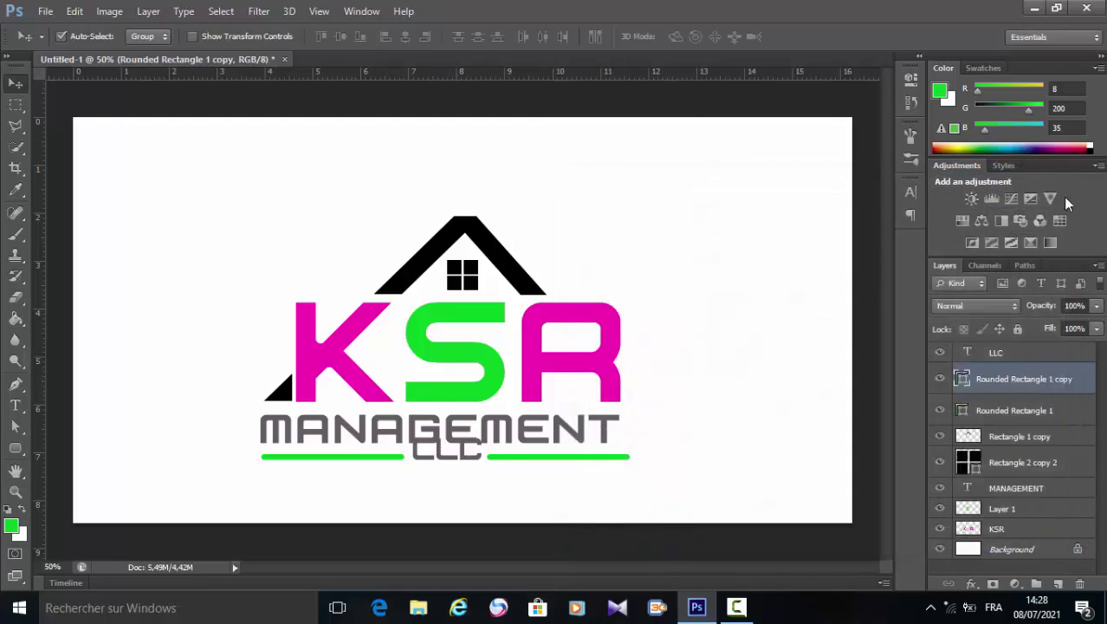
double_click(1023, 360)
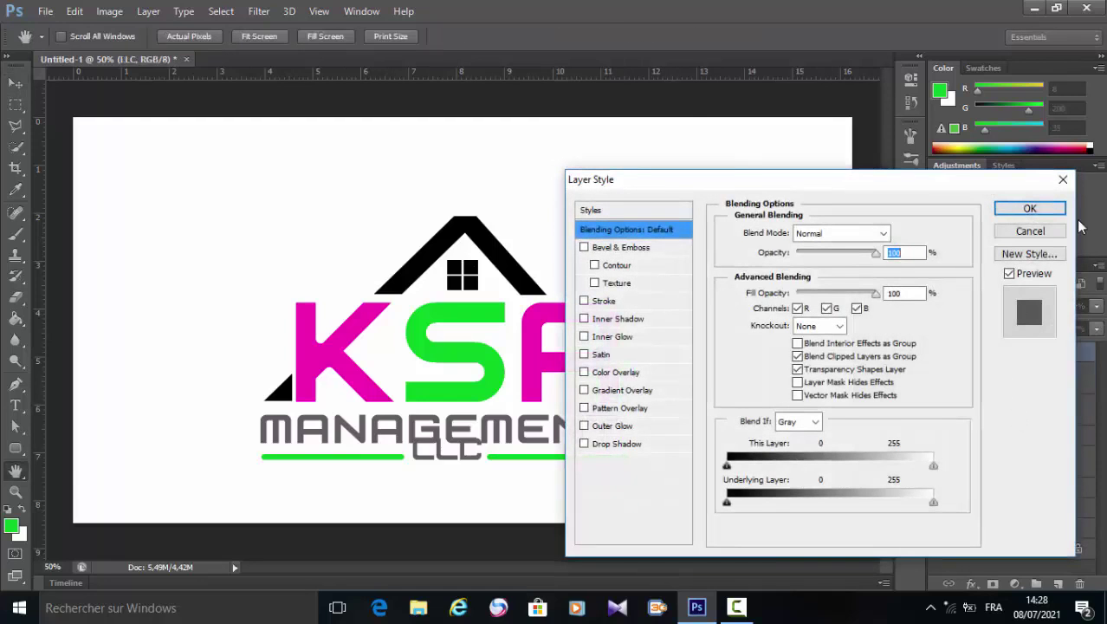
click(1064, 180)
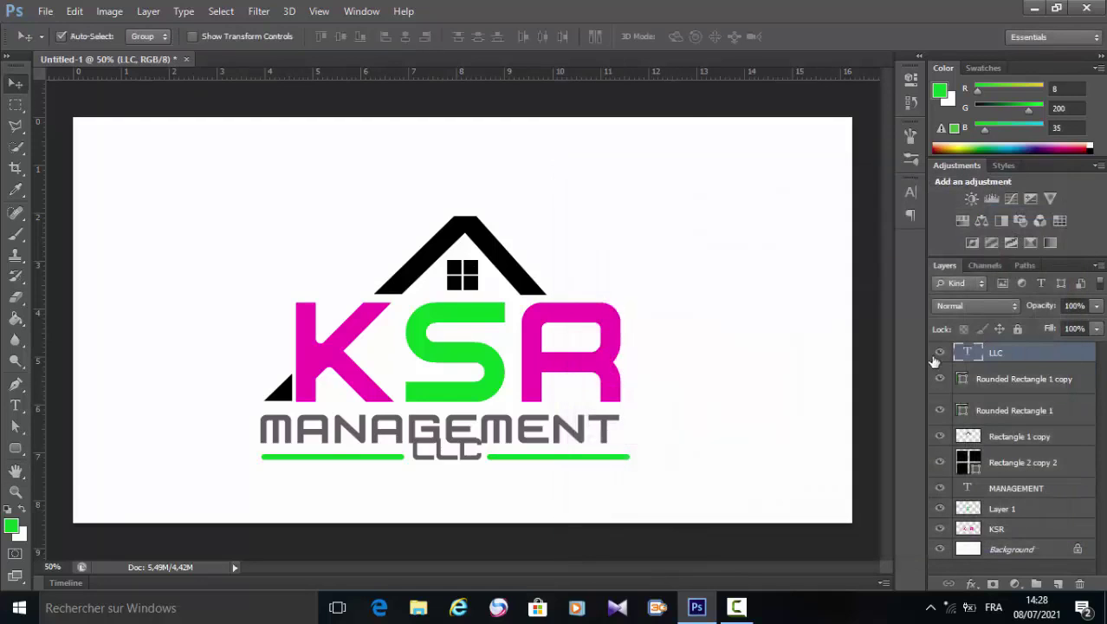
Merge the LLC text layer with both rounded rectangle layers and move the result about 0.29 cm down, clear of MANAGEMENT.
shift+click(993, 392)
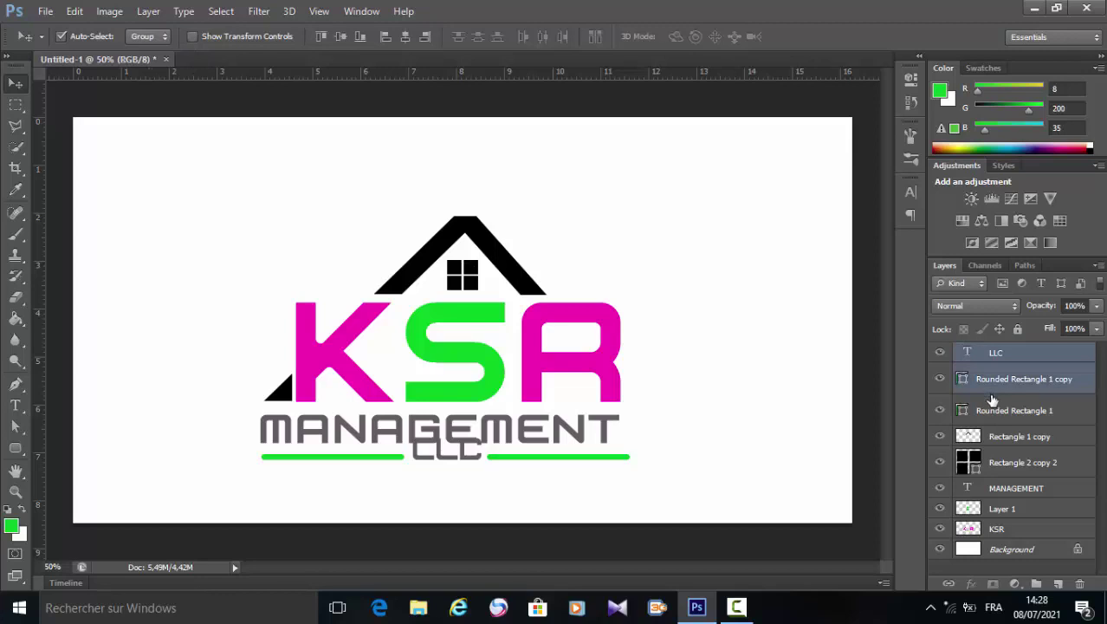
shift+click(994, 416)
key(ctrl+e)
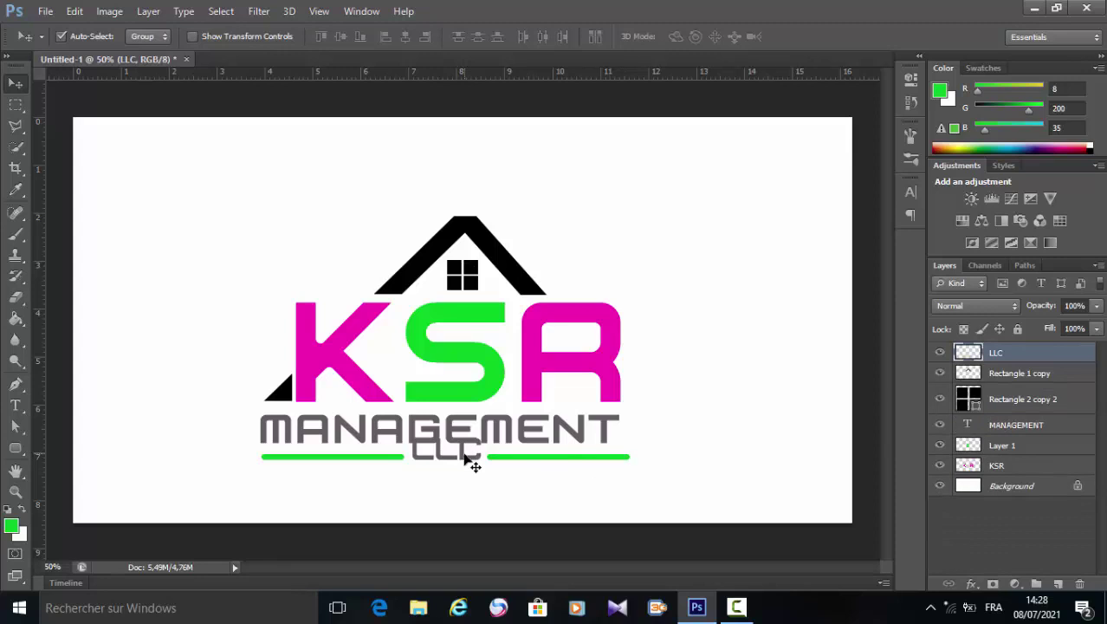
drag(464, 457, 470, 475)
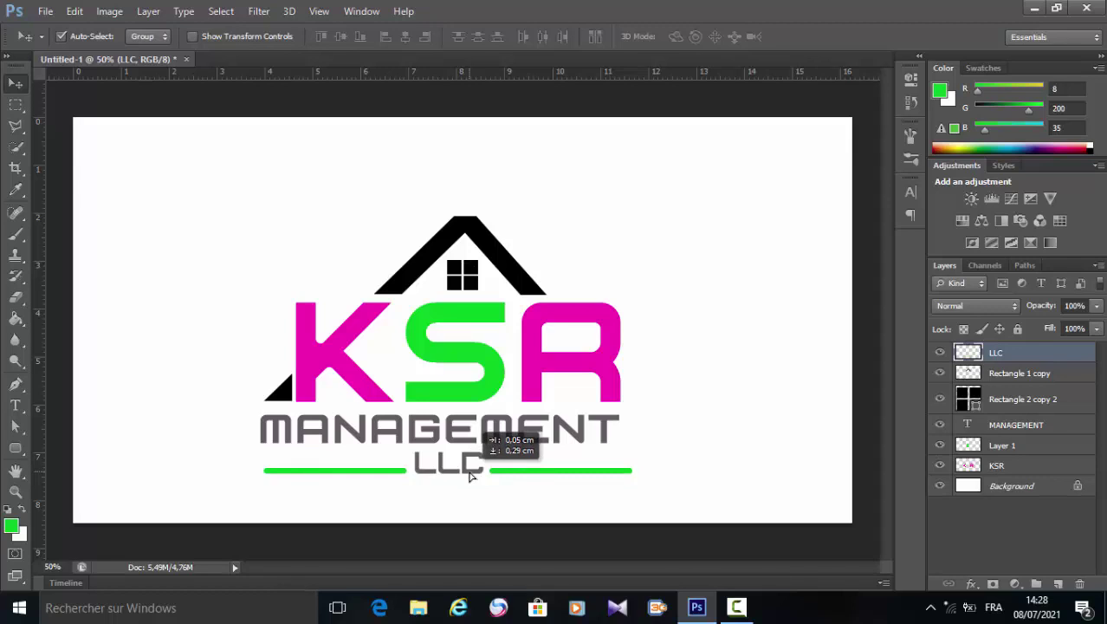
drag(469, 475, 469, 475)
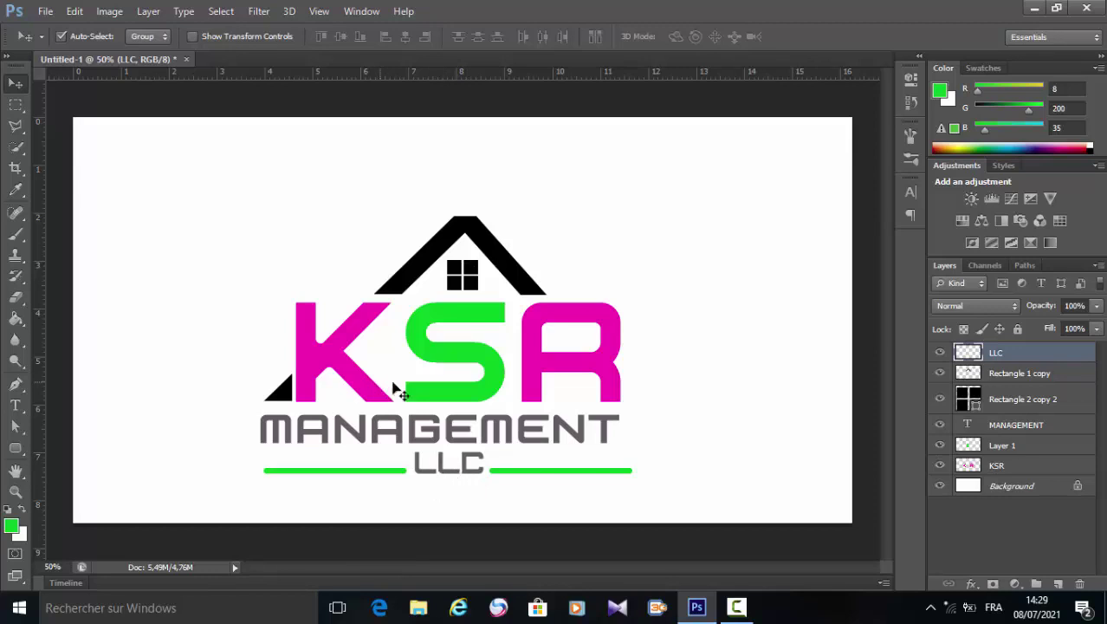
Rasterize the window layer and fill its four panes with the grey sampled from MANAGEMENT (R 102, G 94, B 100).
click(1007, 402)
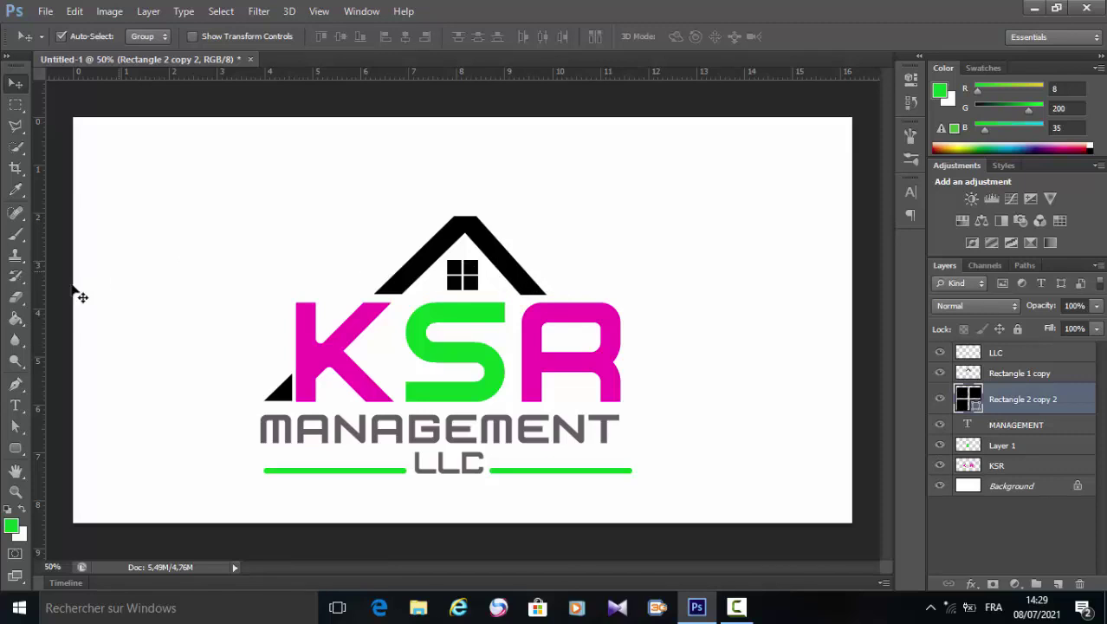
click(20, 318)
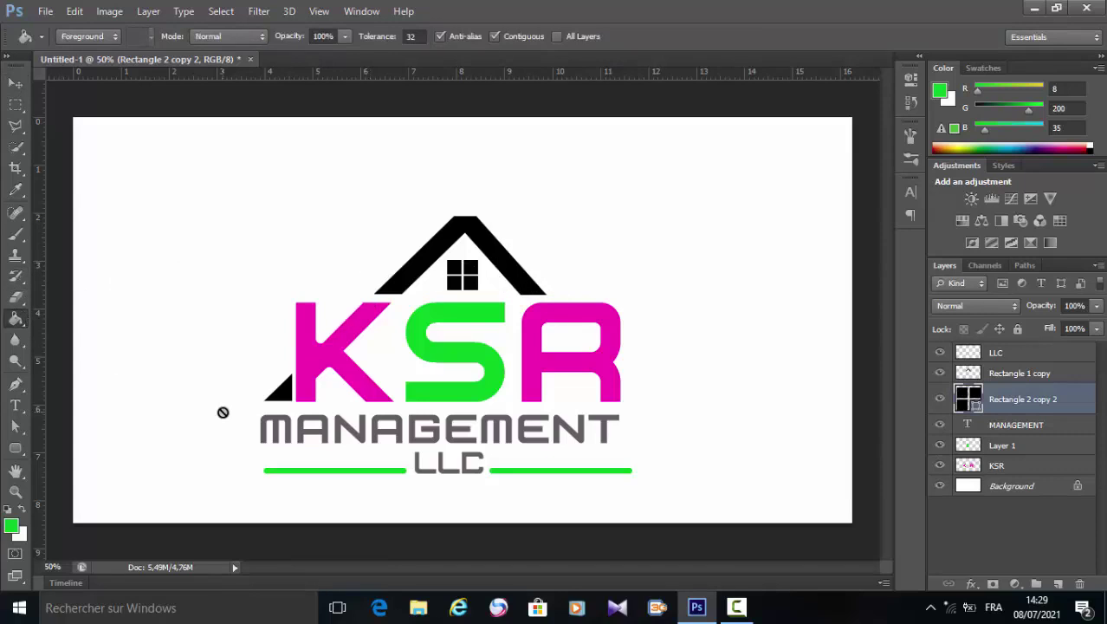
click(11, 526)
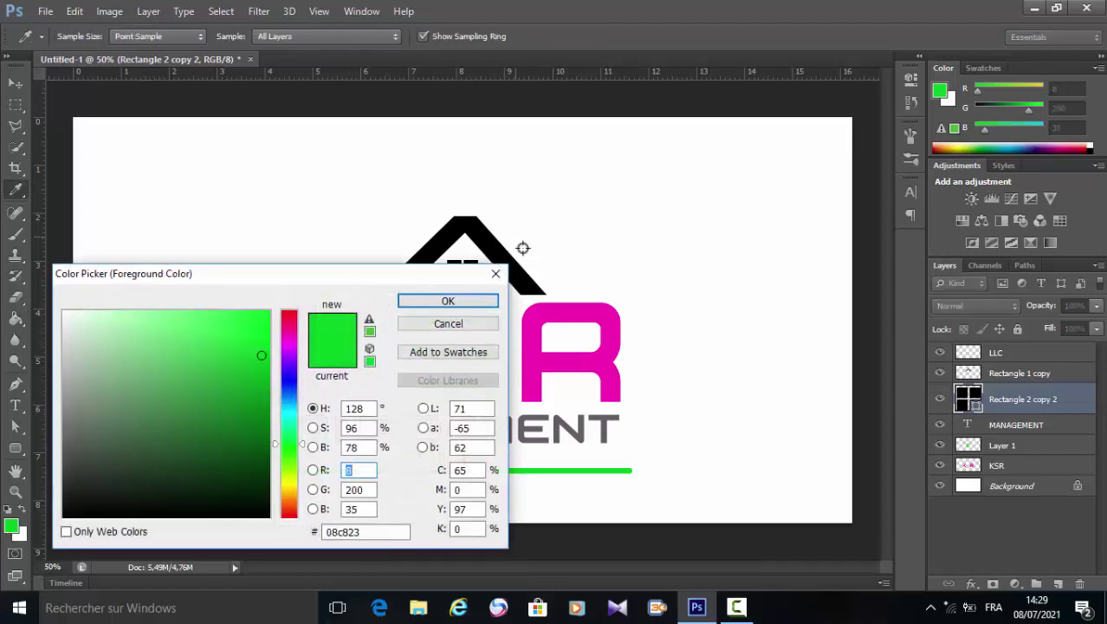
click(535, 421)
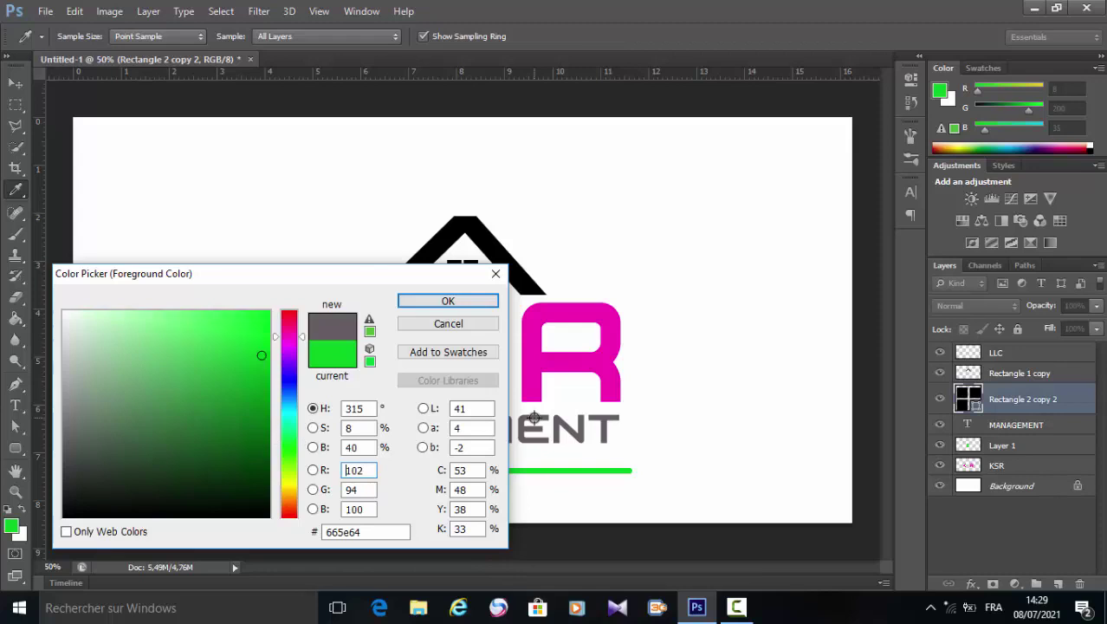
click(448, 303)
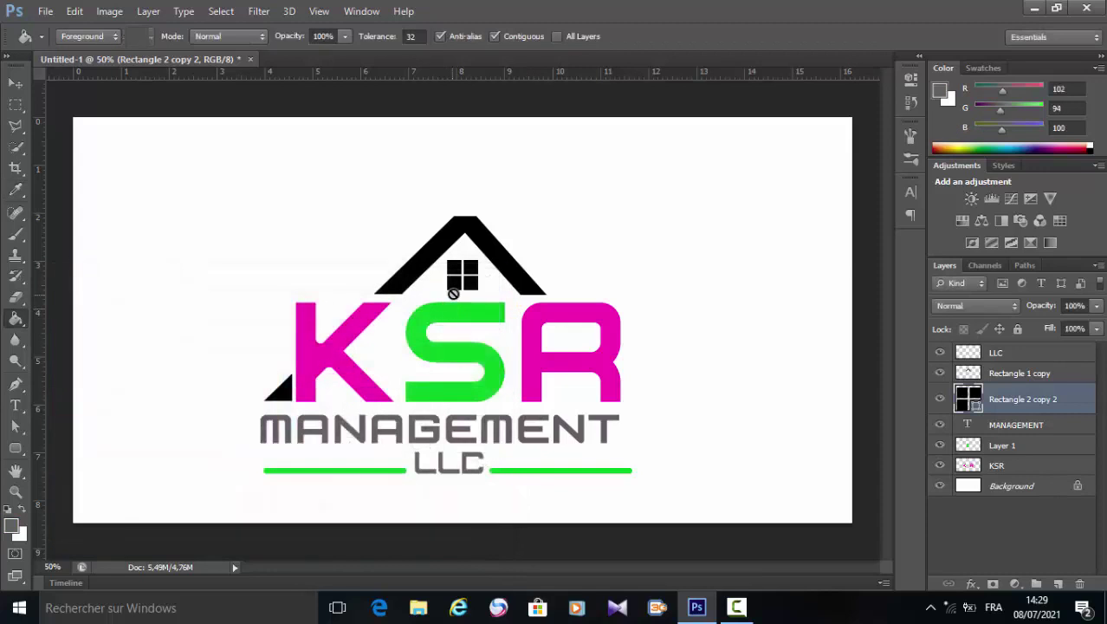
right_click(1019, 409)
click(743, 190)
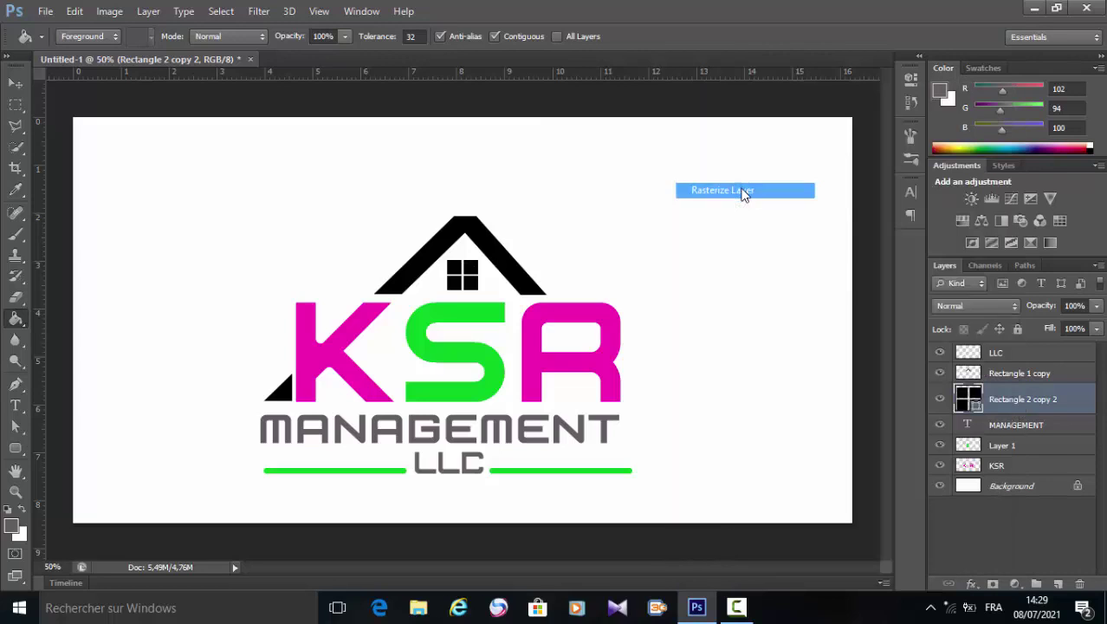
click(457, 270)
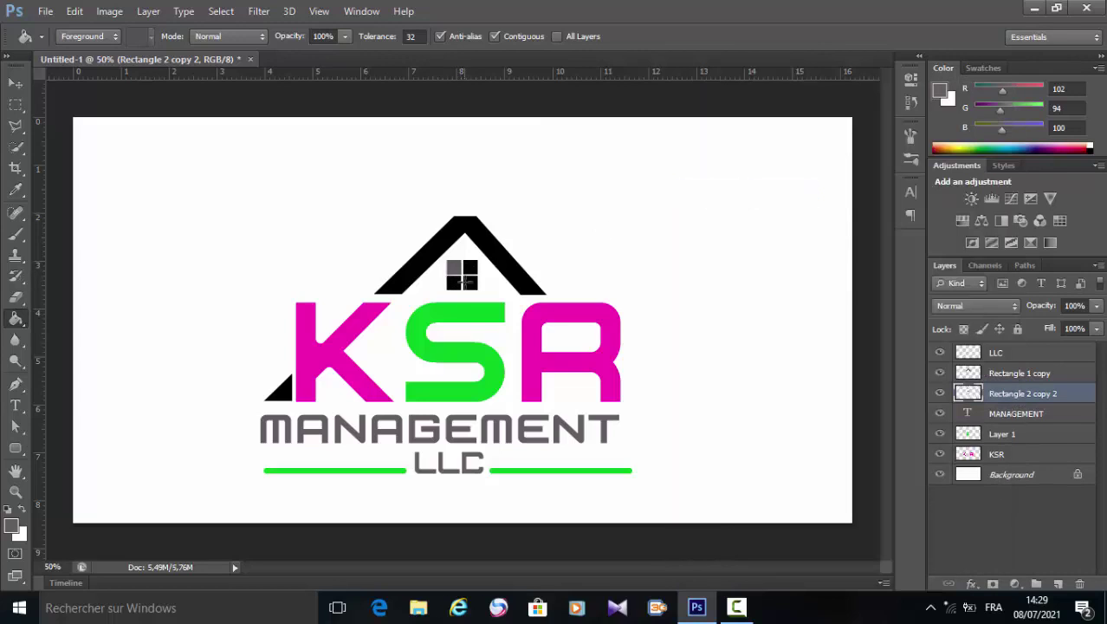
click(471, 282)
click(473, 266)
click(454, 283)
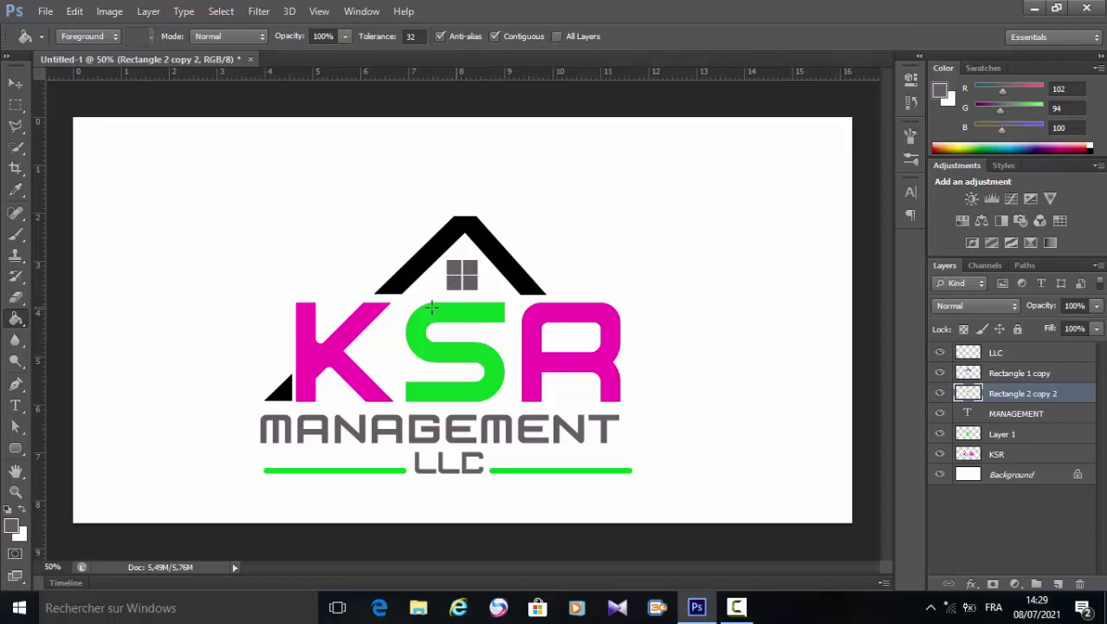
Sample the green of the letter S (R 8, G 200, B 35) and fill the roof shape with it.
click(999, 374)
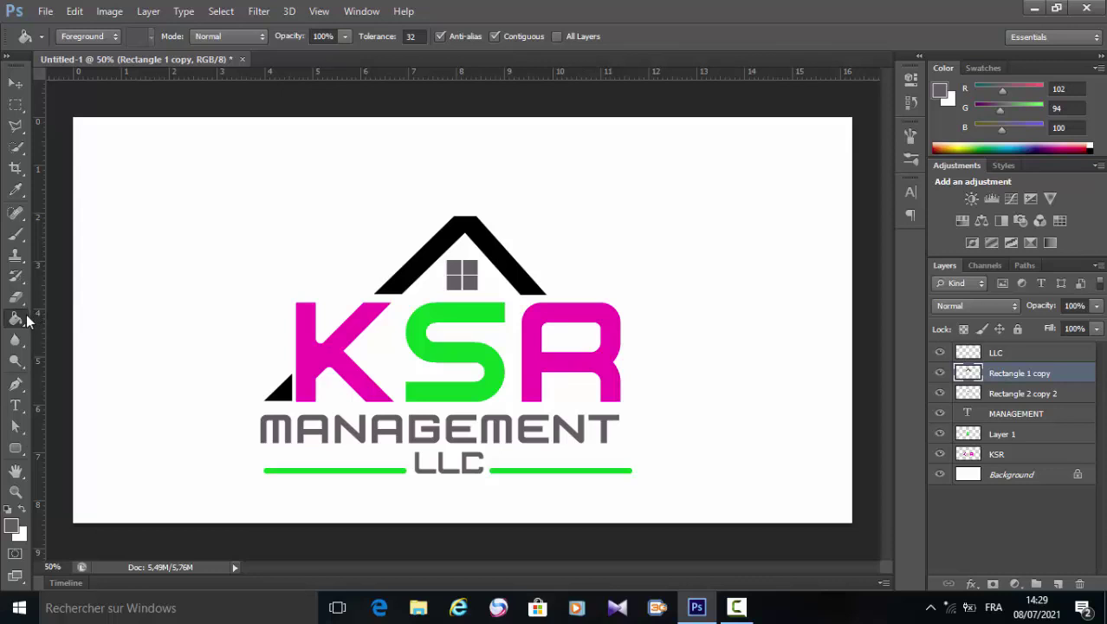
click(12, 526)
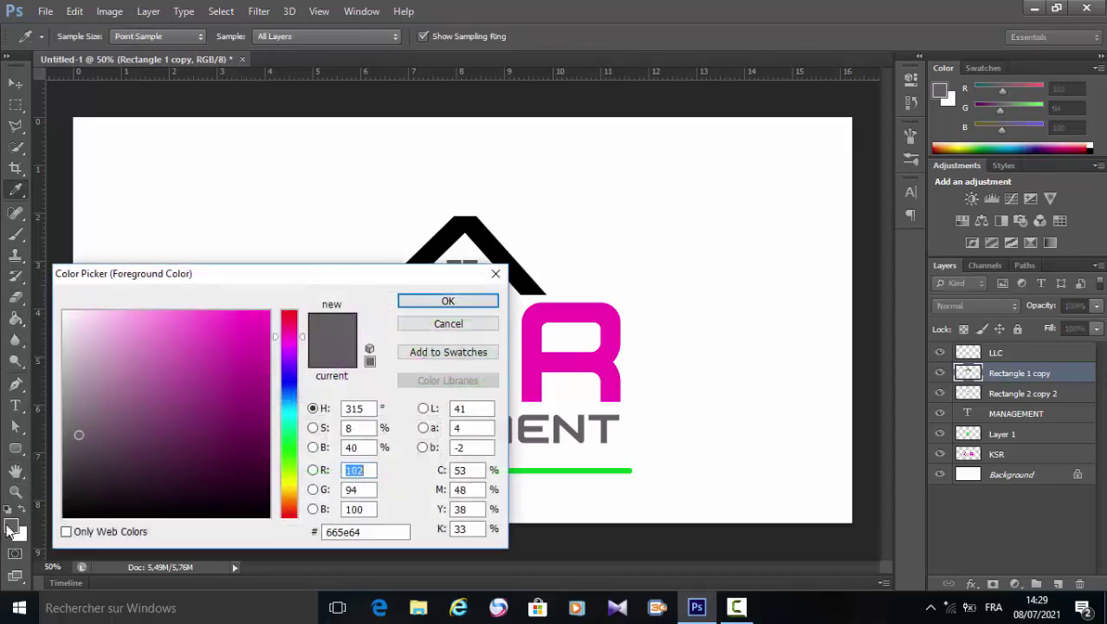
drag(450, 274, 374, 294)
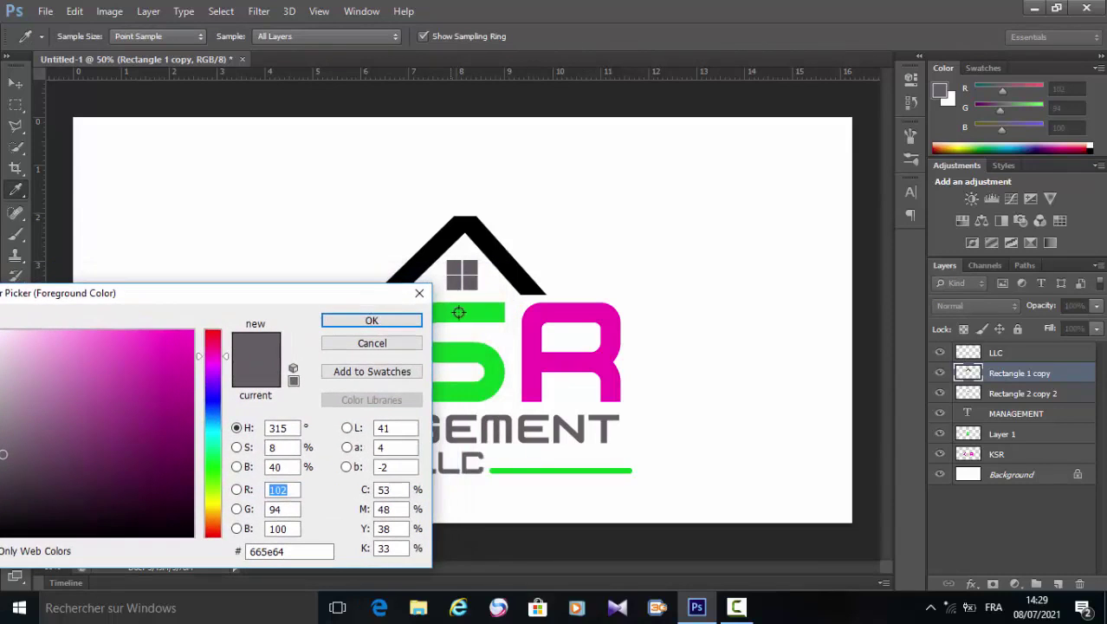
click(470, 353)
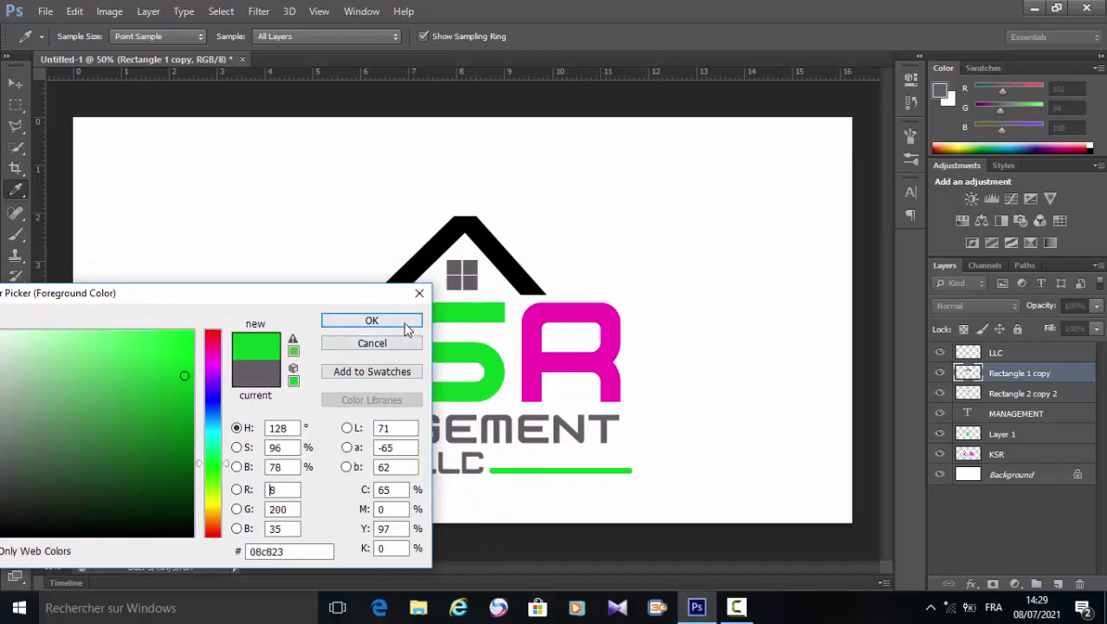
click(407, 327)
key(g)
click(409, 279)
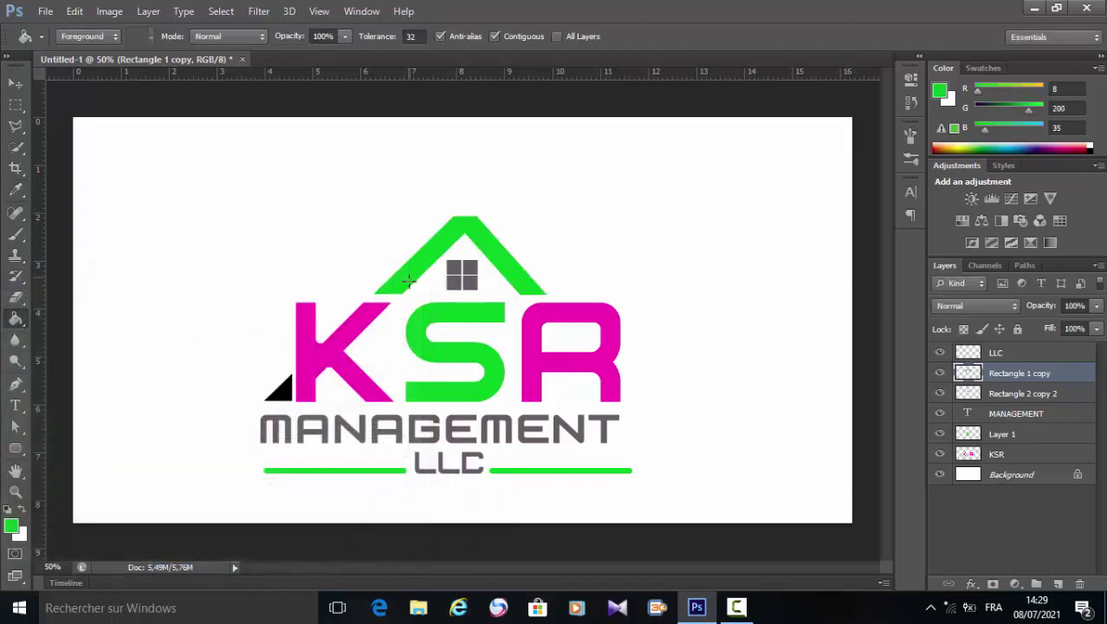
Fill the small black triangle beside the letter K with the green used on the roof (R 8, G 200, B 35).
click(281, 385)
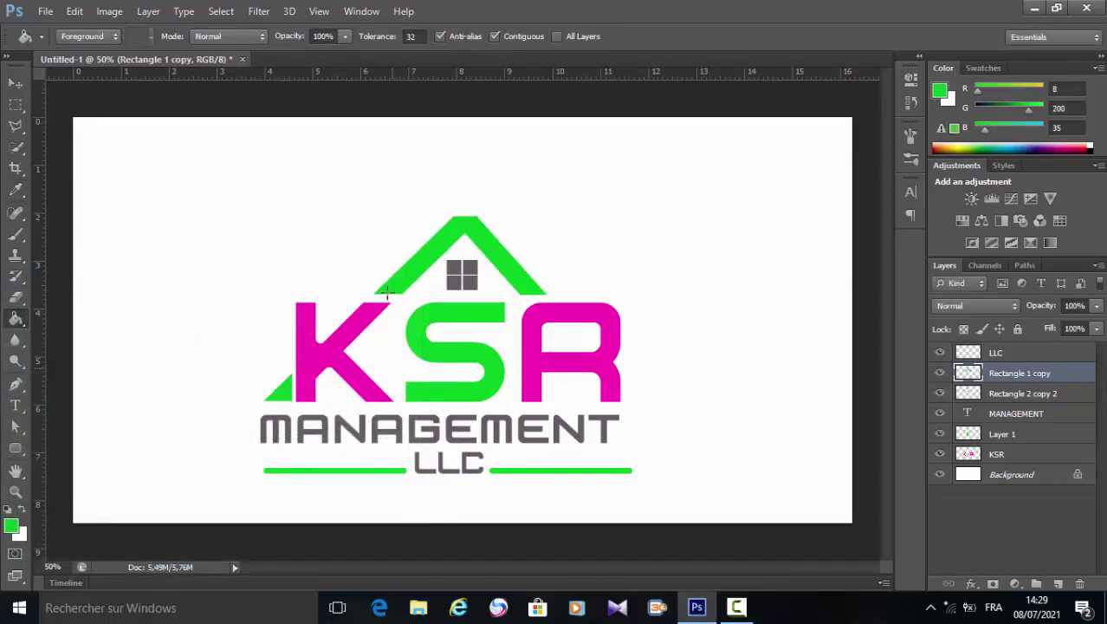
click(15, 83)
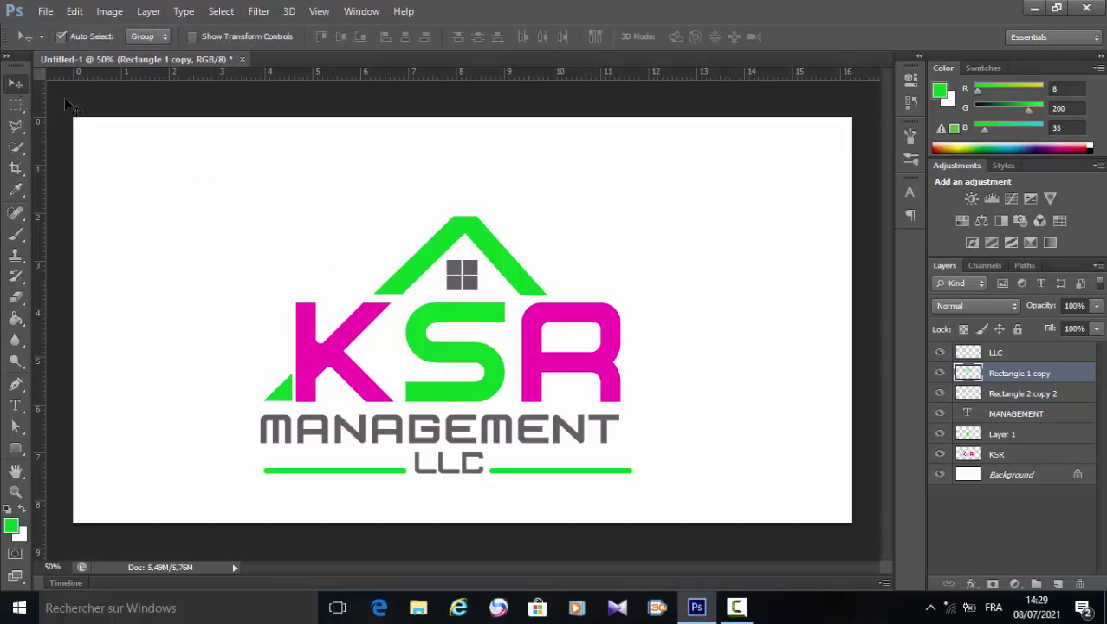
Merge all logo layers above the background into one and move the logo about 0.3 cm right and 0.3 cm up.
ctrl+click(996, 357)
ctrl+click(1010, 395)
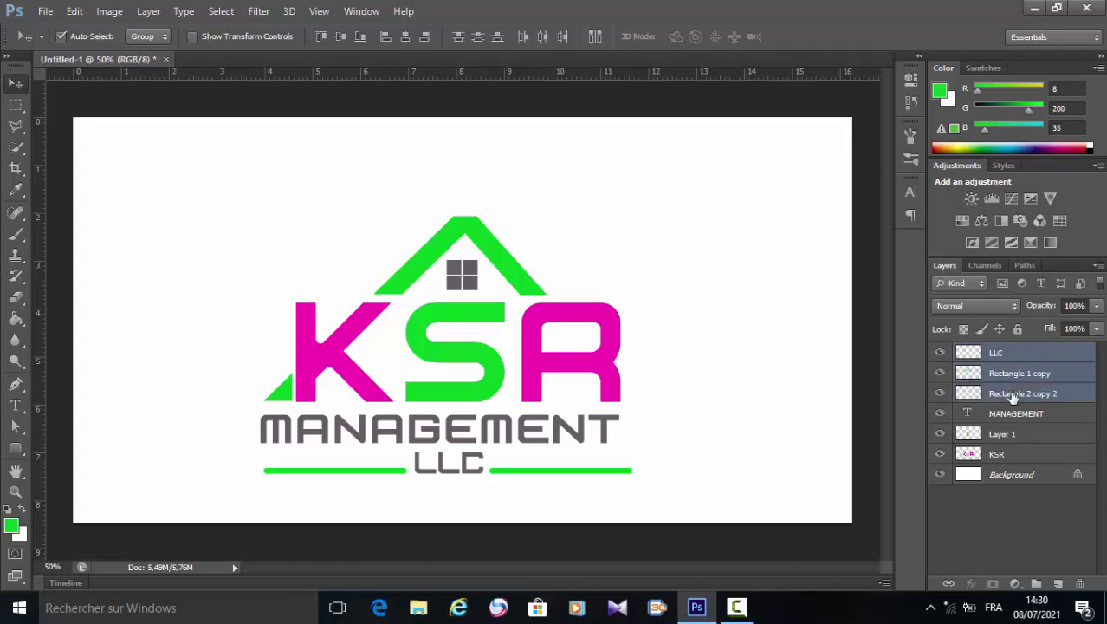
ctrl+click(1016, 418)
ctrl+click(1009, 434)
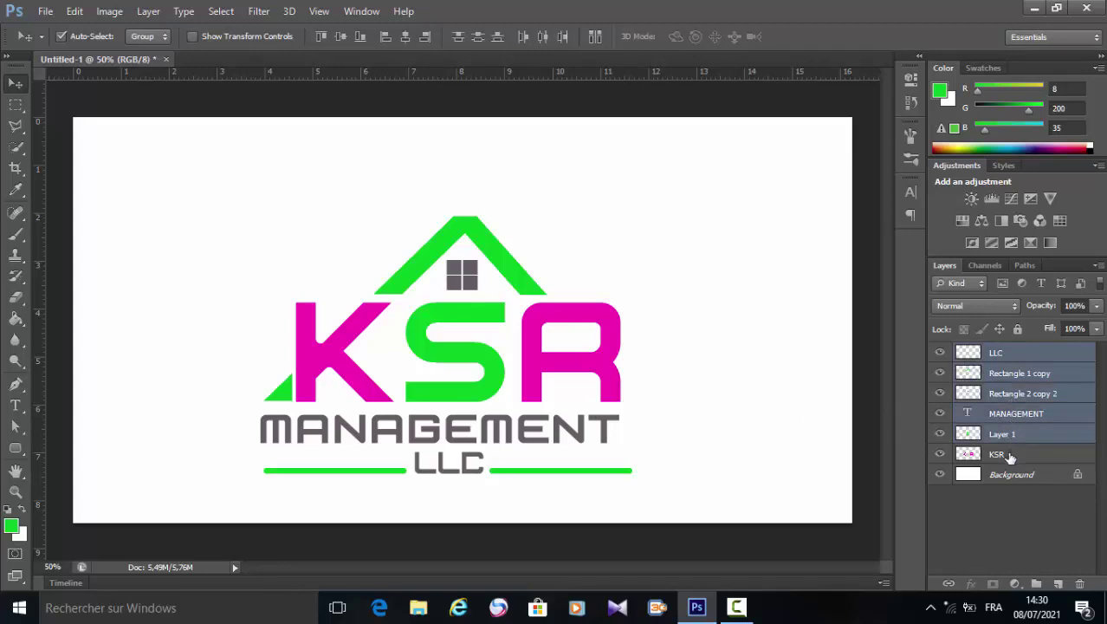
ctrl+click(1011, 456)
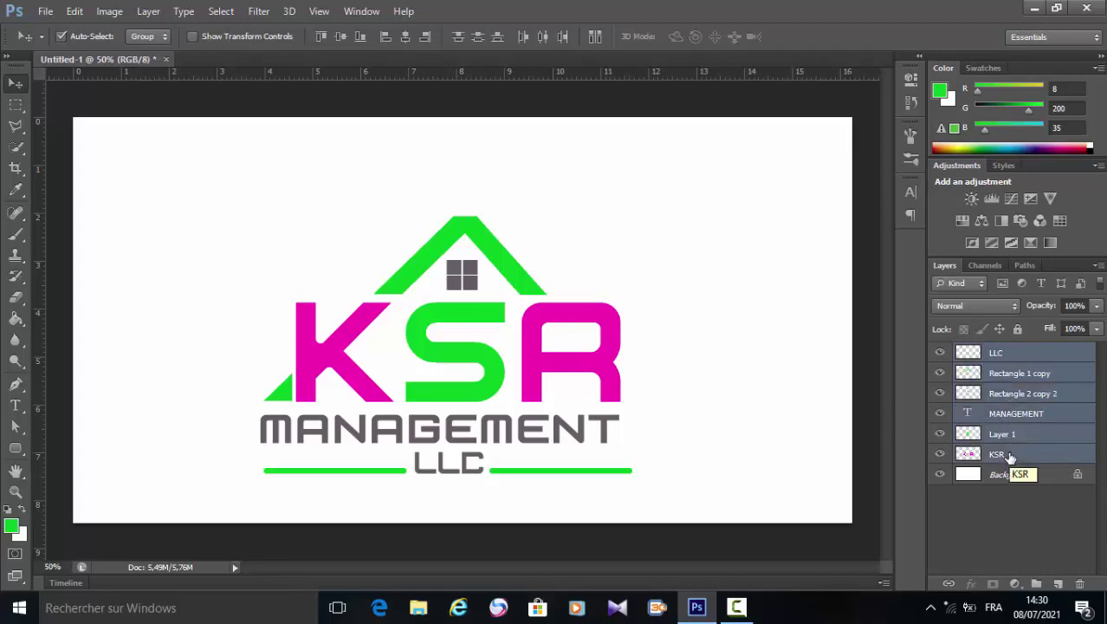
key(ctrl+e)
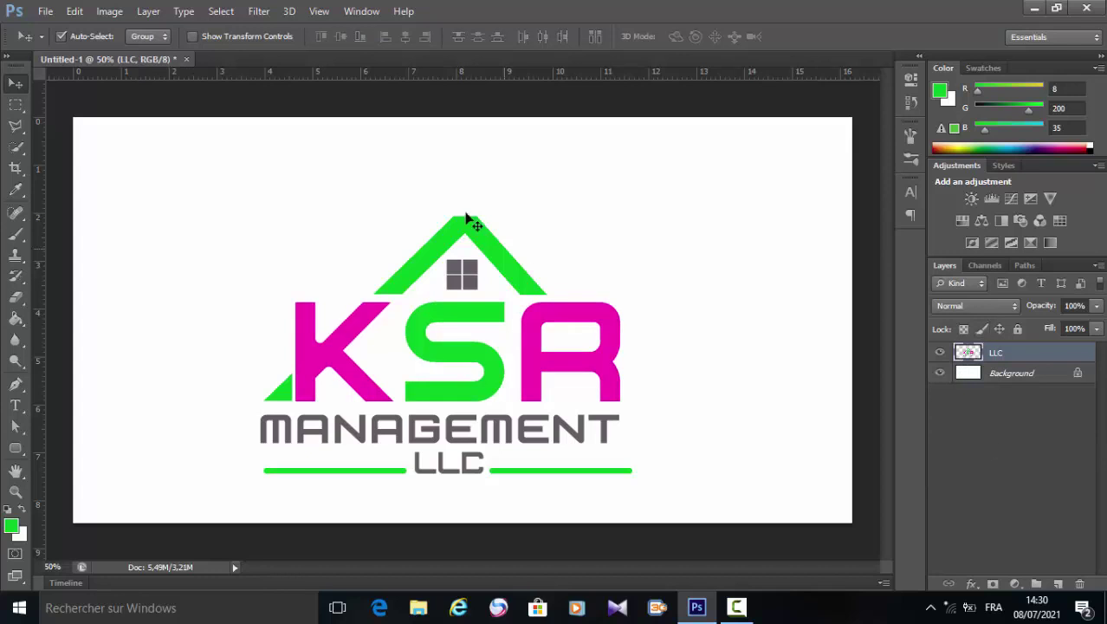
mouse_move(467, 218)
mouse_down()
mouse_move(518, 221)
mouse_move(482, 229)
mouse_move(488, 218)
mouse_up()
Open the file "3d glass window logo mockup.psd" from the desktop.
click(45, 11)
click(74, 11)
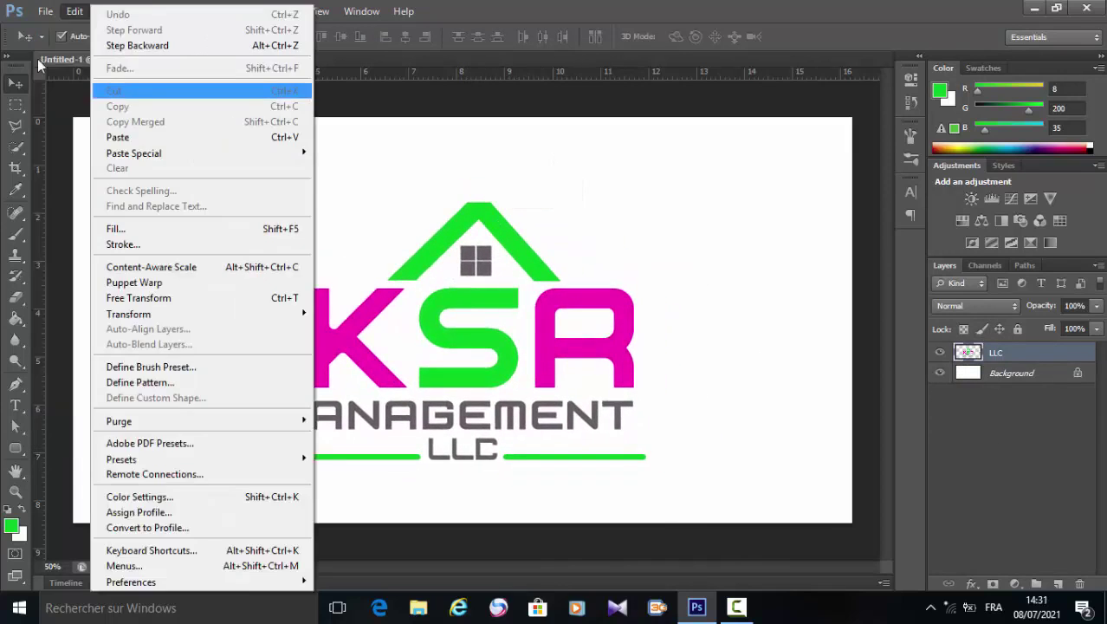
click(45, 10)
click(61, 45)
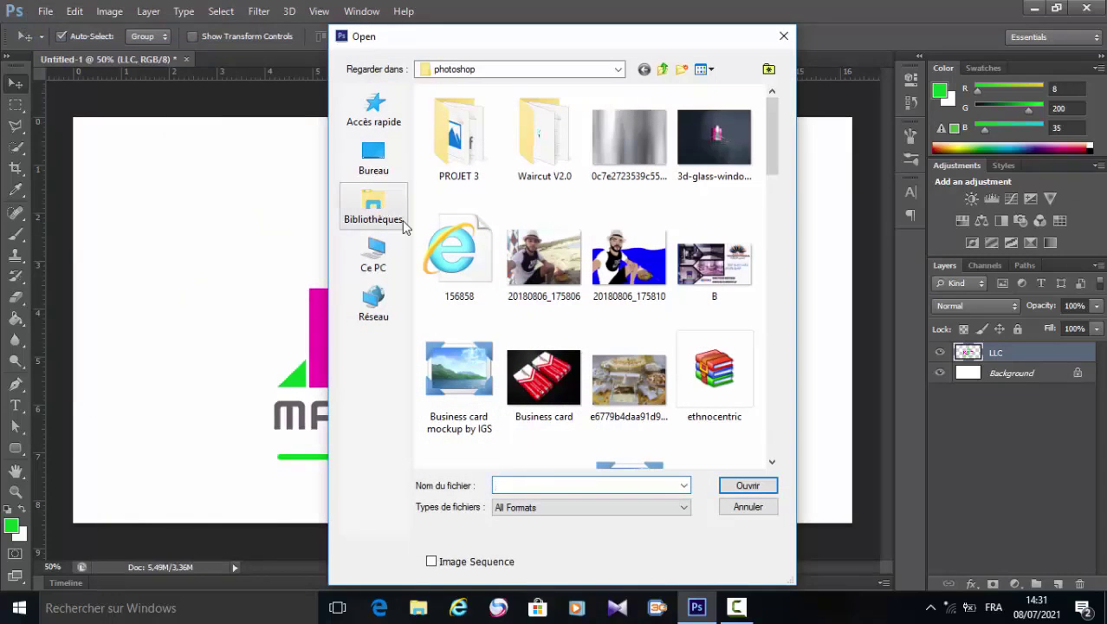
click(711, 177)
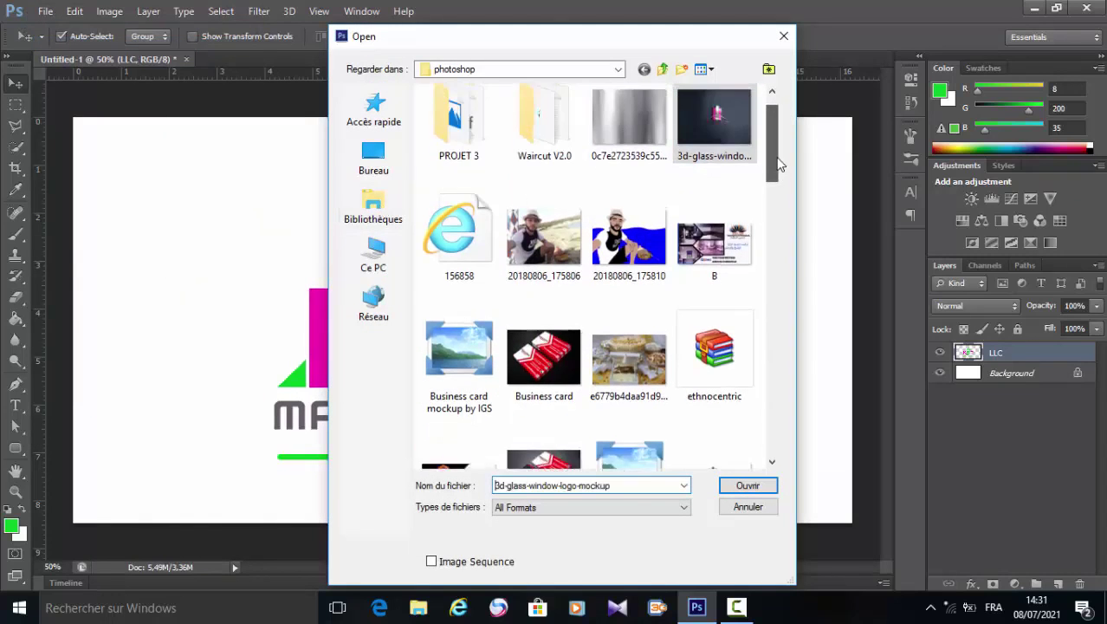
drag(778, 168, 777, 451)
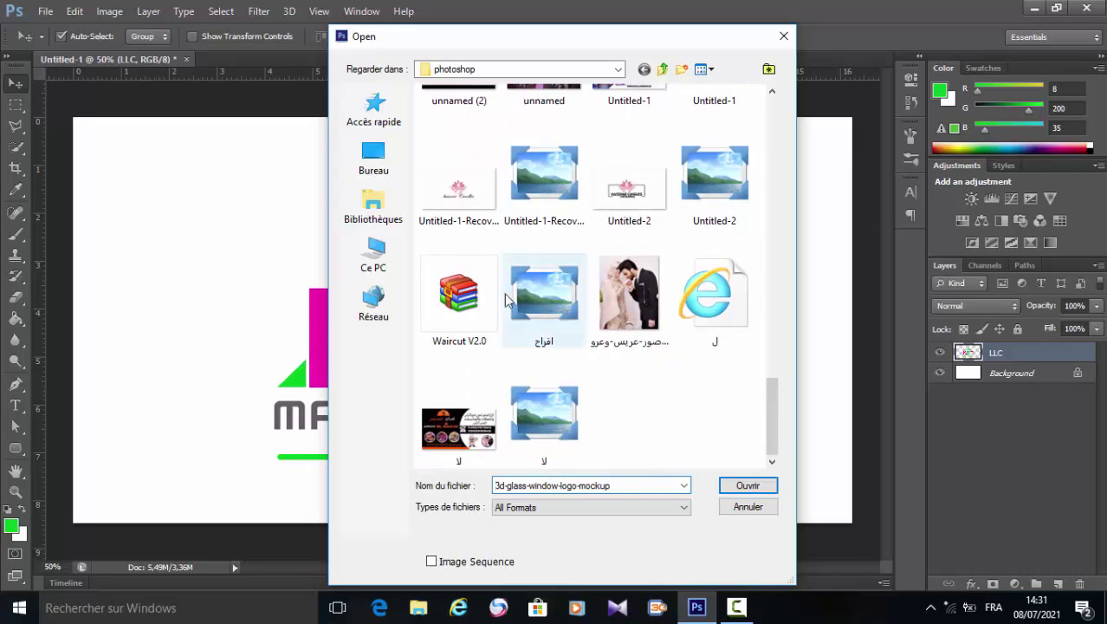
drag(453, 245, 404, 170)
click(381, 169)
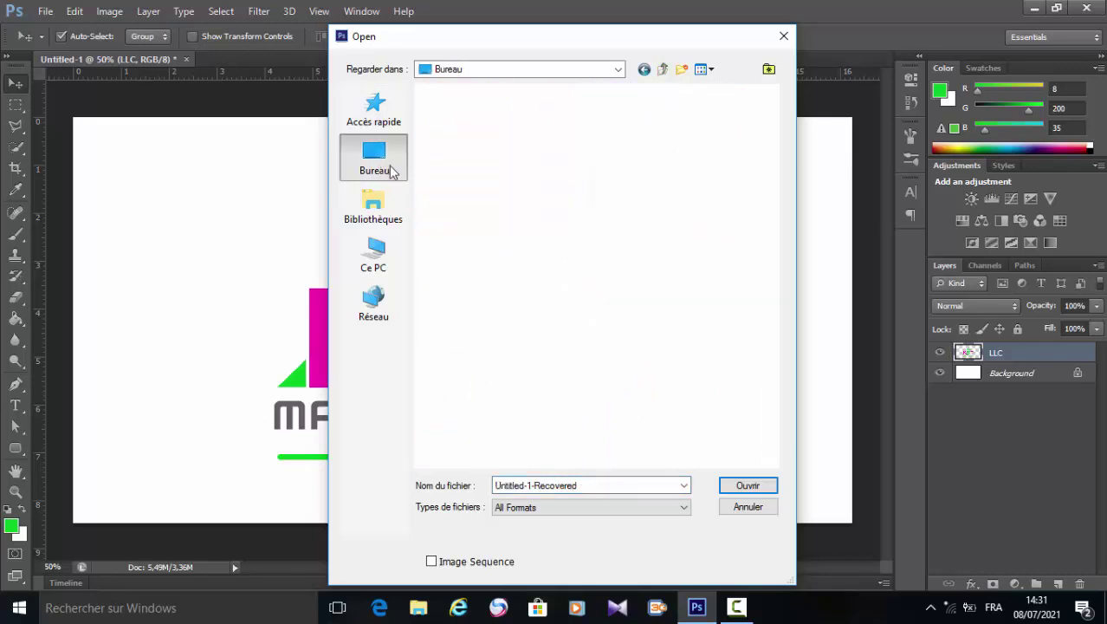
drag(774, 136, 772, 257)
double_click(547, 236)
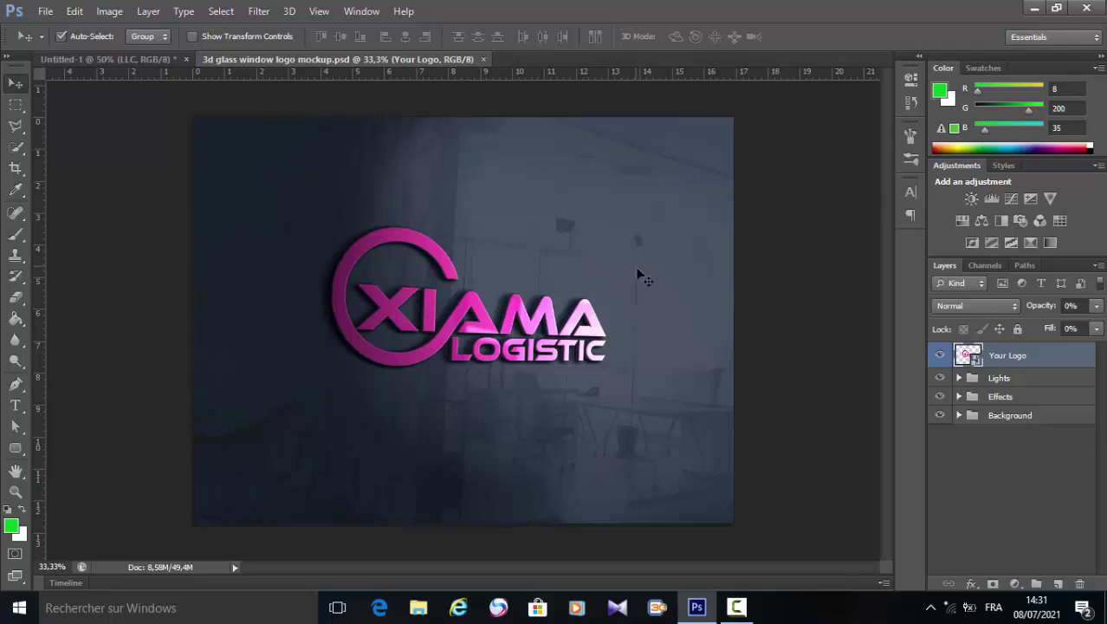
Open the contents of the mockup's Your Logo smart object and hide the xiama layer.
double_click(967, 362)
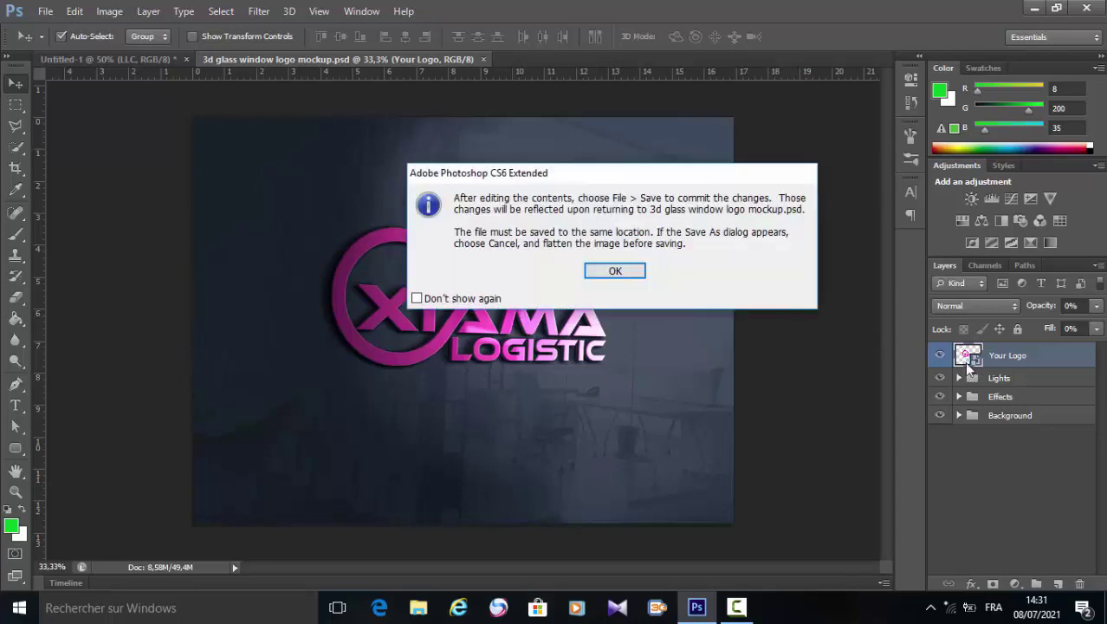
click(630, 273)
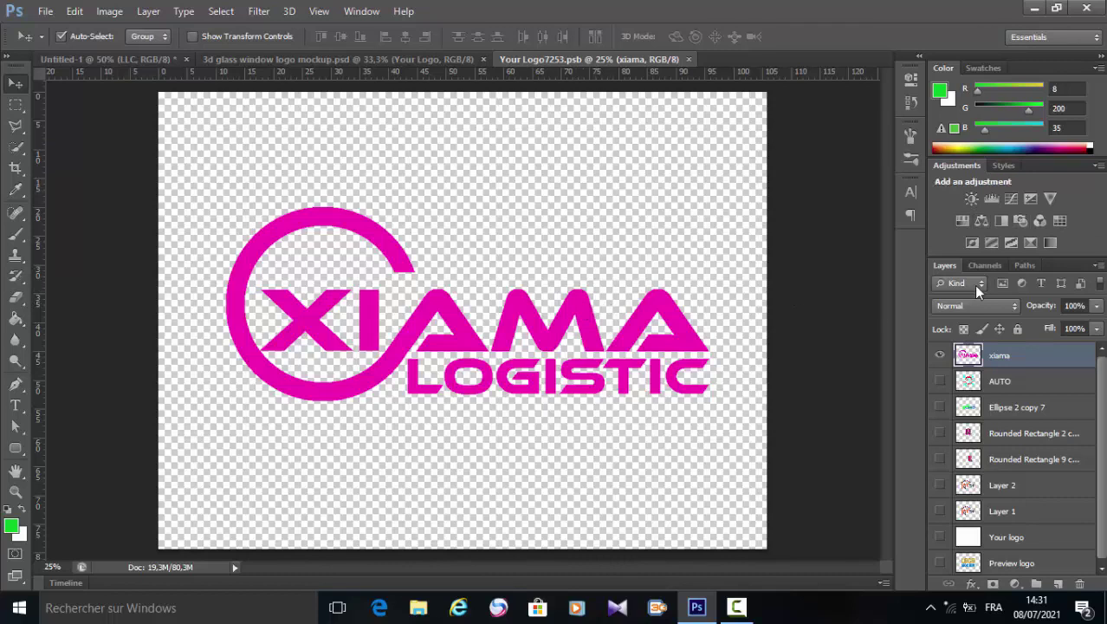
click(941, 355)
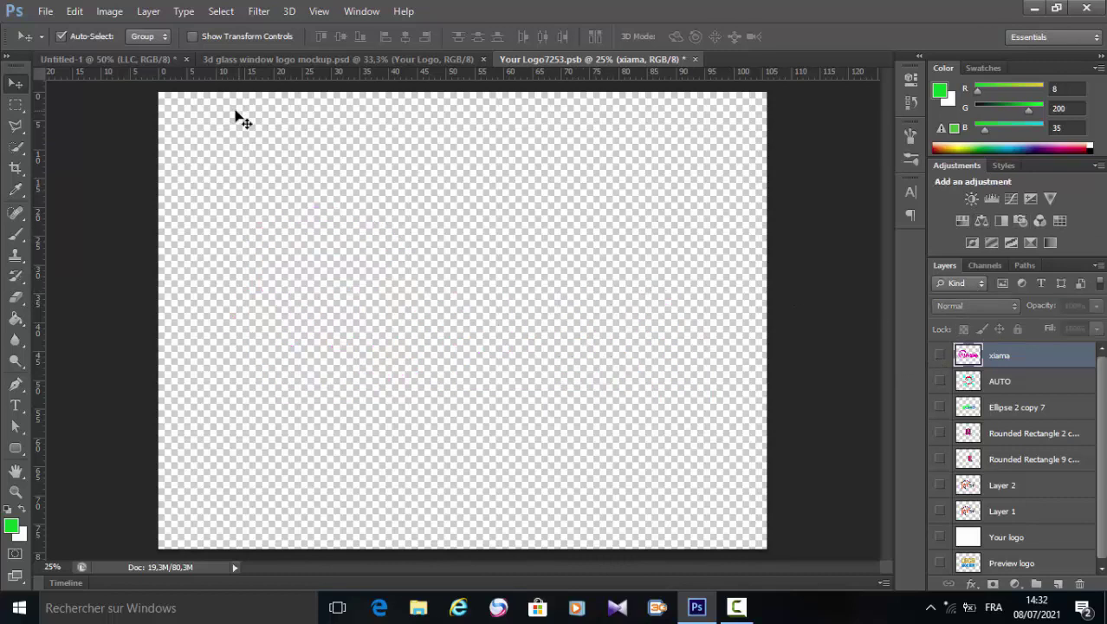
Copy the merged KSR logo layer from Untitled-1 into the Your Logo smart object document.
click(113, 59)
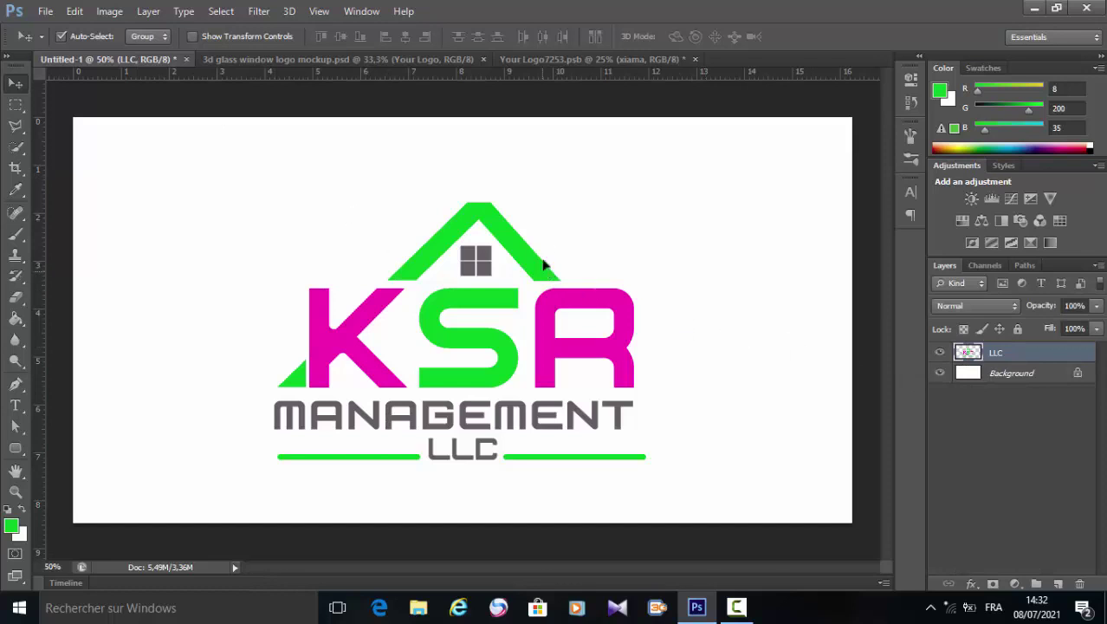
drag(544, 272, 503, 301)
Scale the KSR logo to about 197% and position it slightly above the centre of the smart object canvas.
key(ctrl+t)
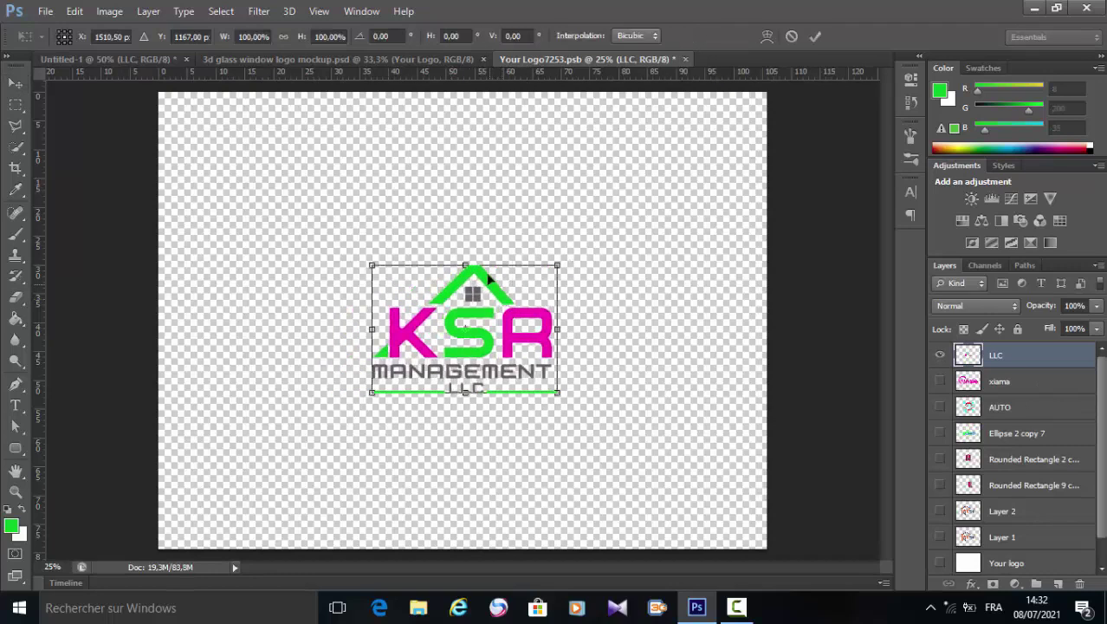
drag(564, 260, 759, 173)
drag(598, 180, 500, 225)
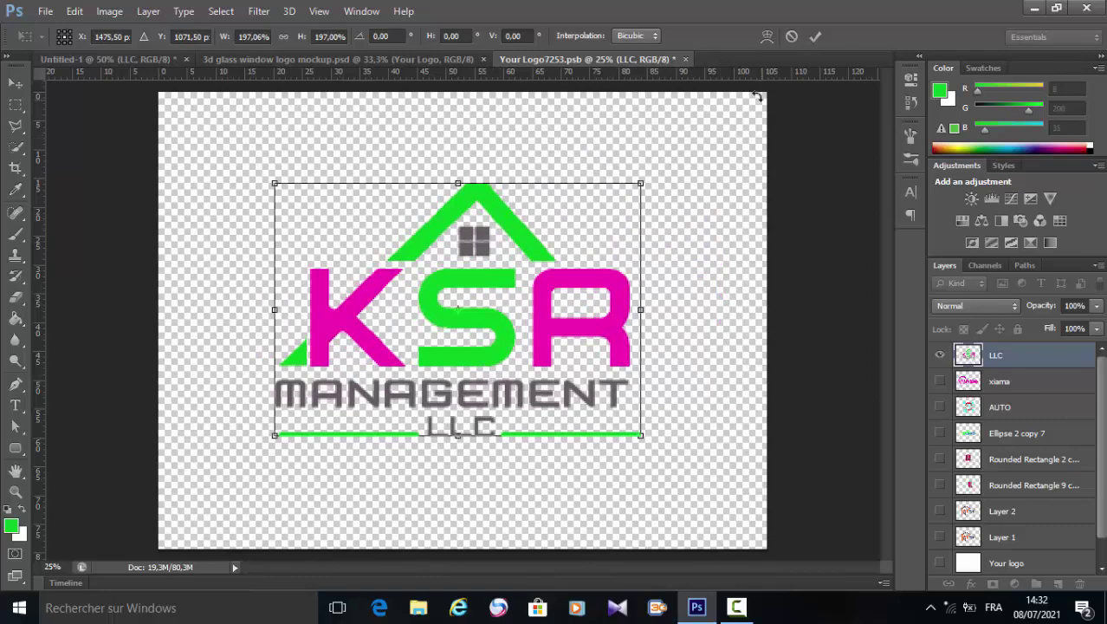
click(819, 37)
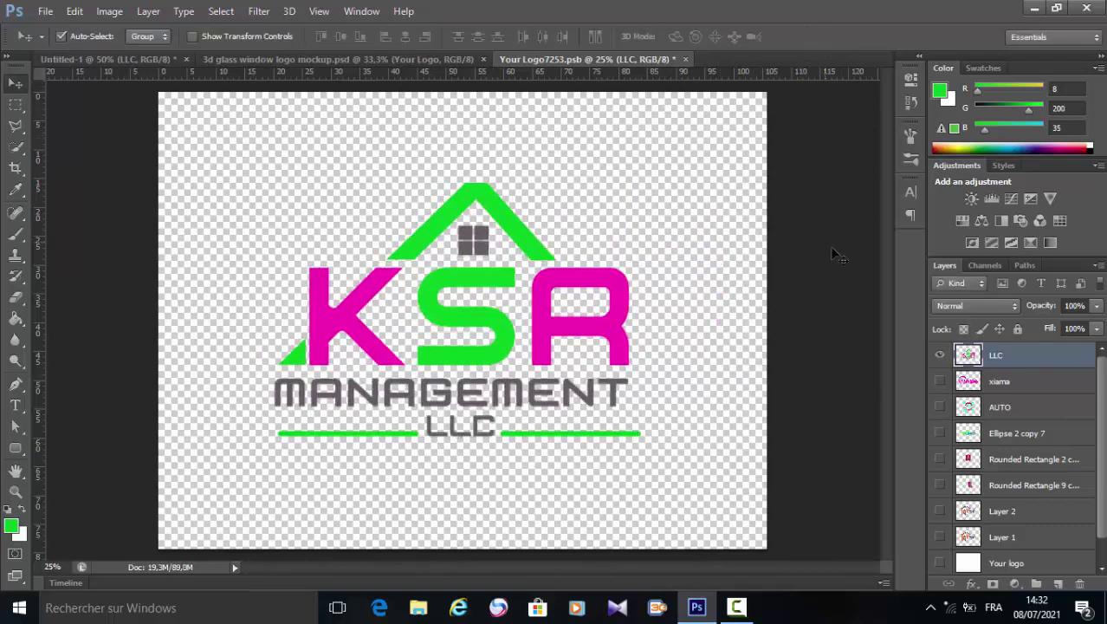
mouse_move(524, 235)
mouse_down()
mouse_move(511, 221)
mouse_move(529, 225)
mouse_up()
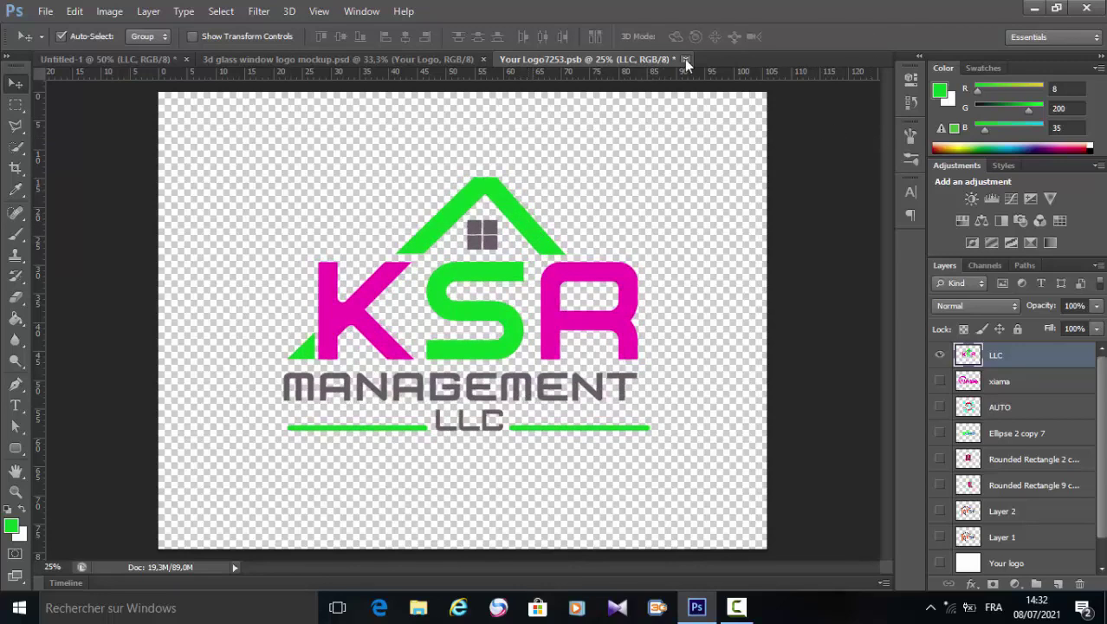
Save and close the Your Logo smart object document so the mockup takes the KSR logo, keeping Untitled-1 open.
click(684, 59)
click(511, 242)
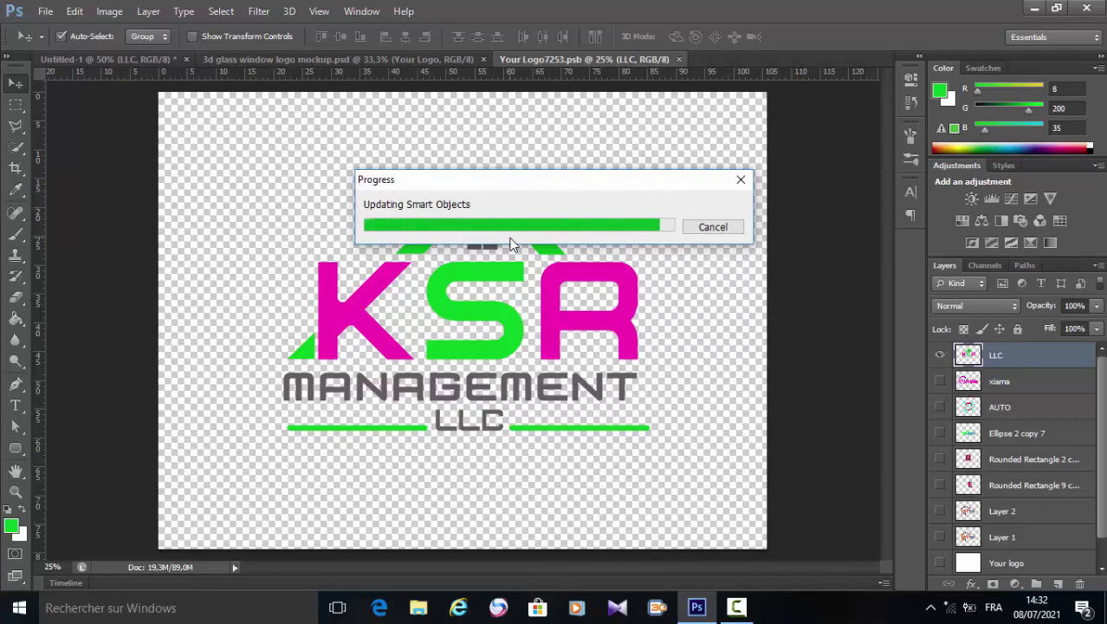
key(ctrl+w)
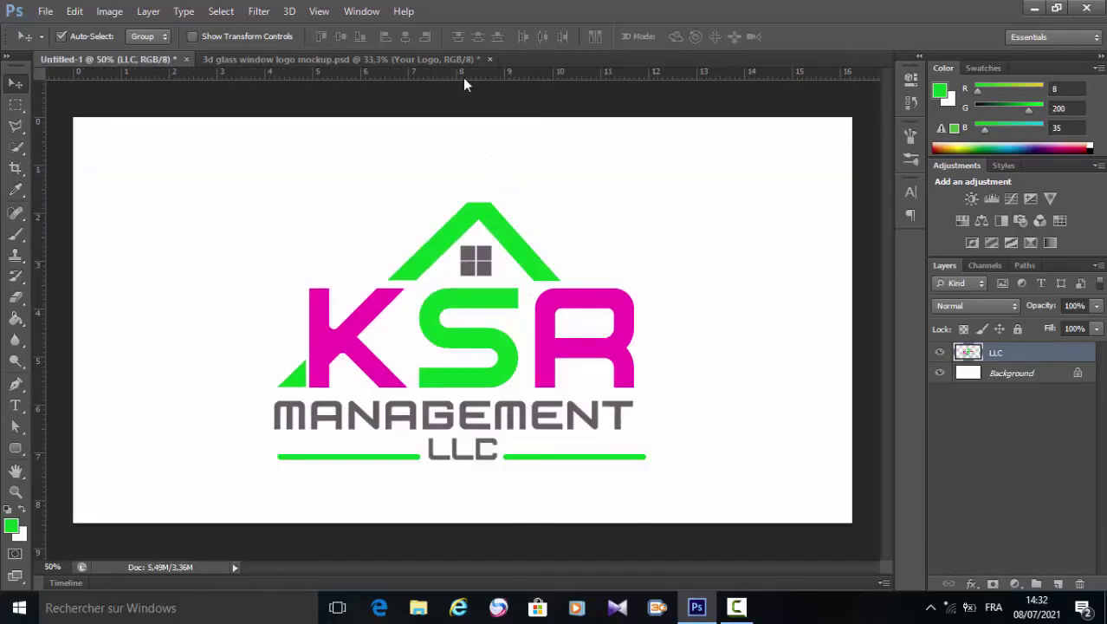
click(185, 58)
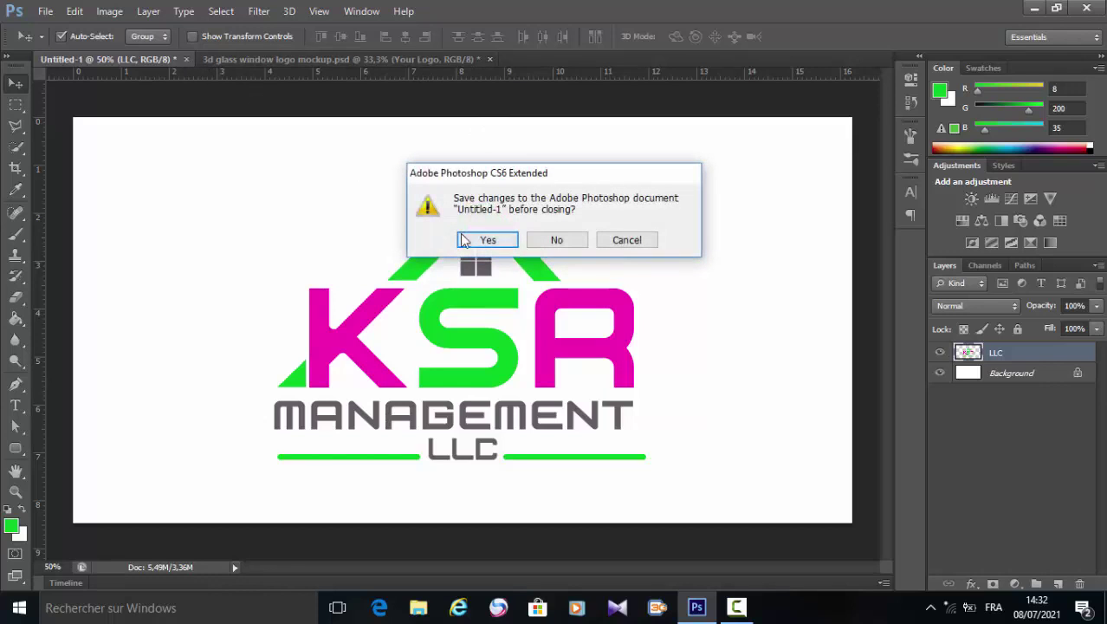
click(624, 242)
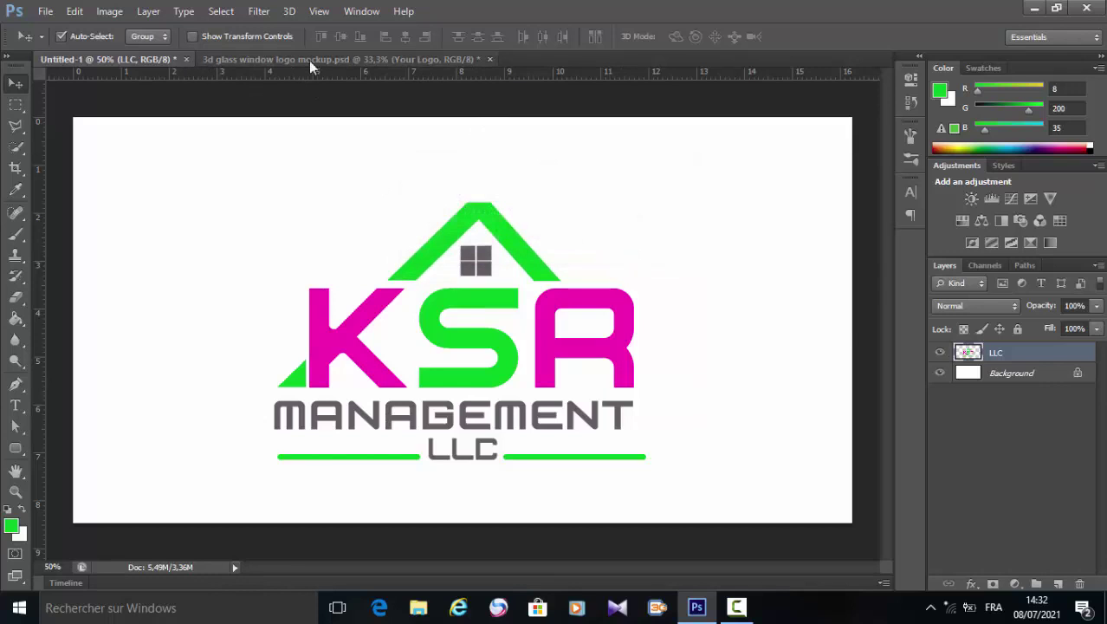